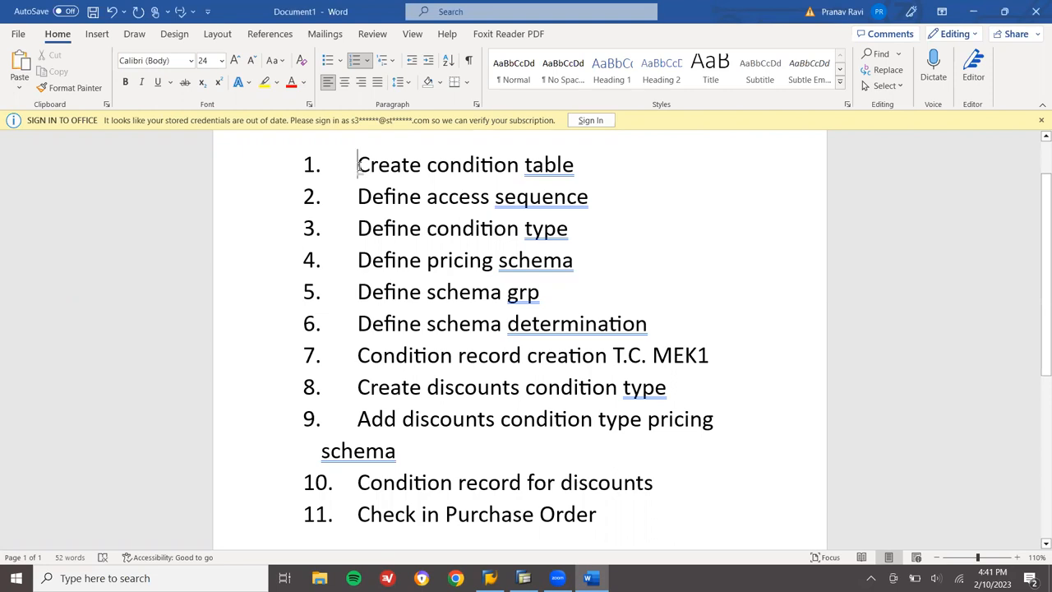
Review the eleven-item pricing procedure checklist, from creating the condition table to the purchase order check.
key(shift+Right)
key(shift+Right)
key(shift+Right)
key(Down)
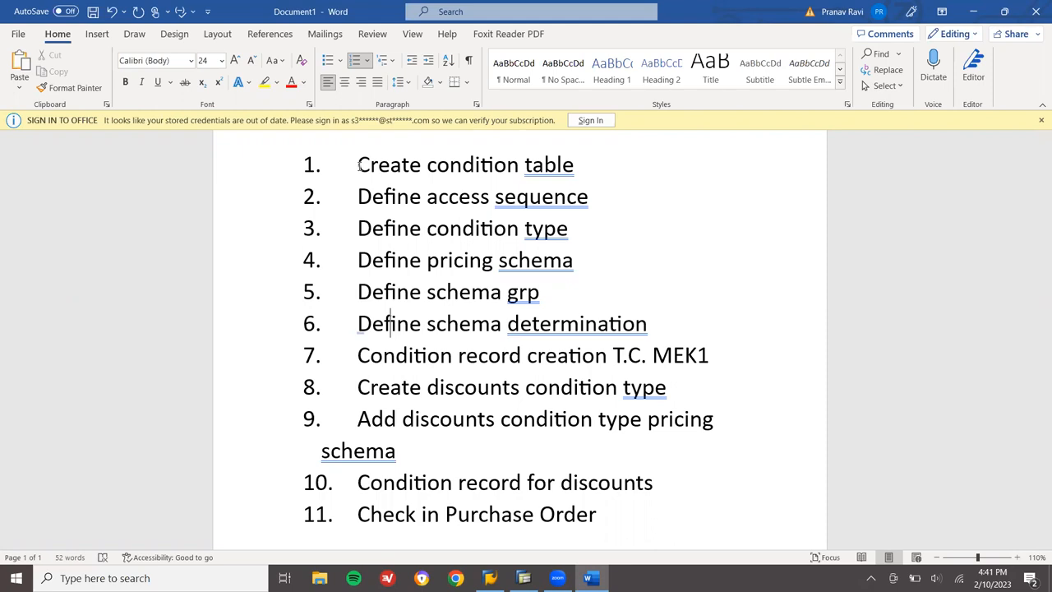
key(Left)
key(Left)
key(shift+Down)
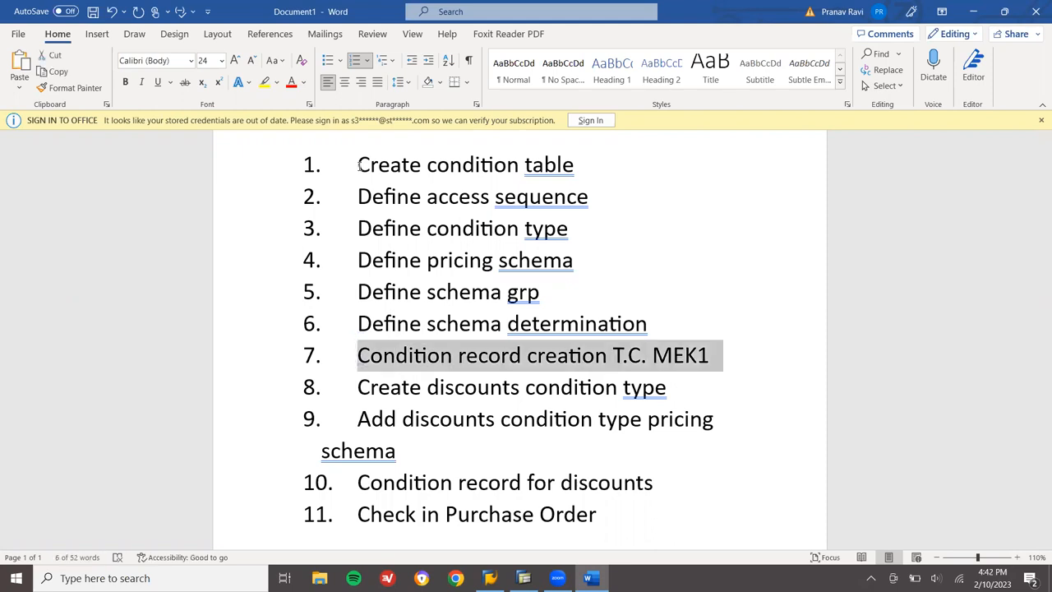
key(End)
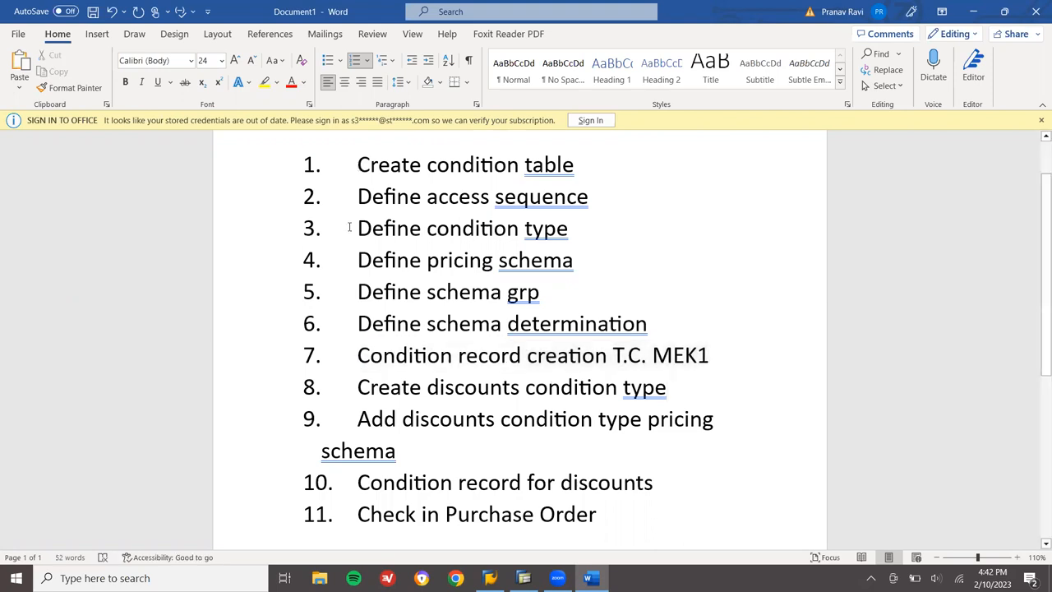
double_click(465, 386)
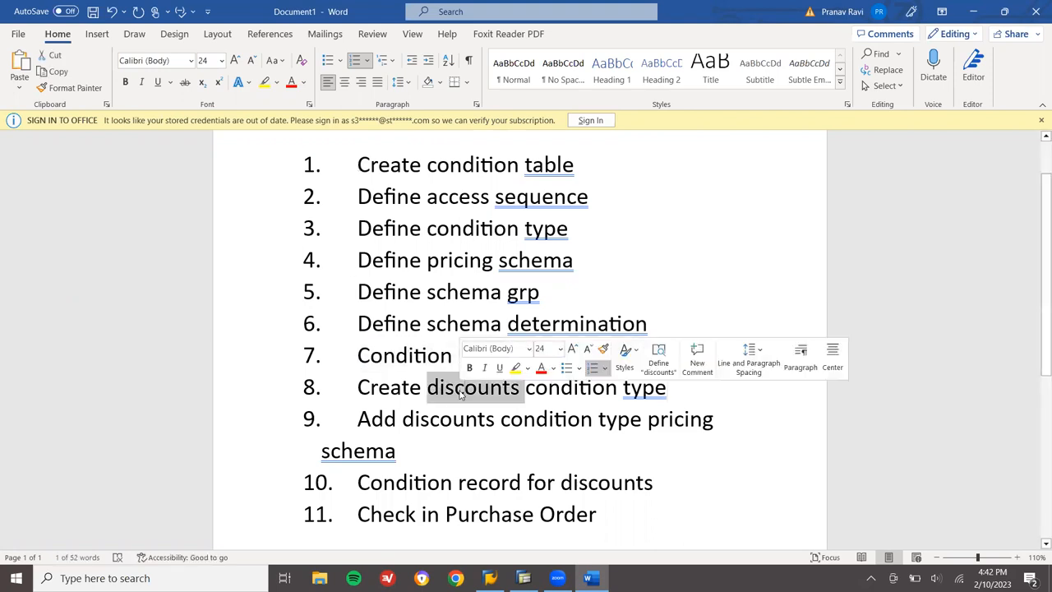
triple_click(436, 420)
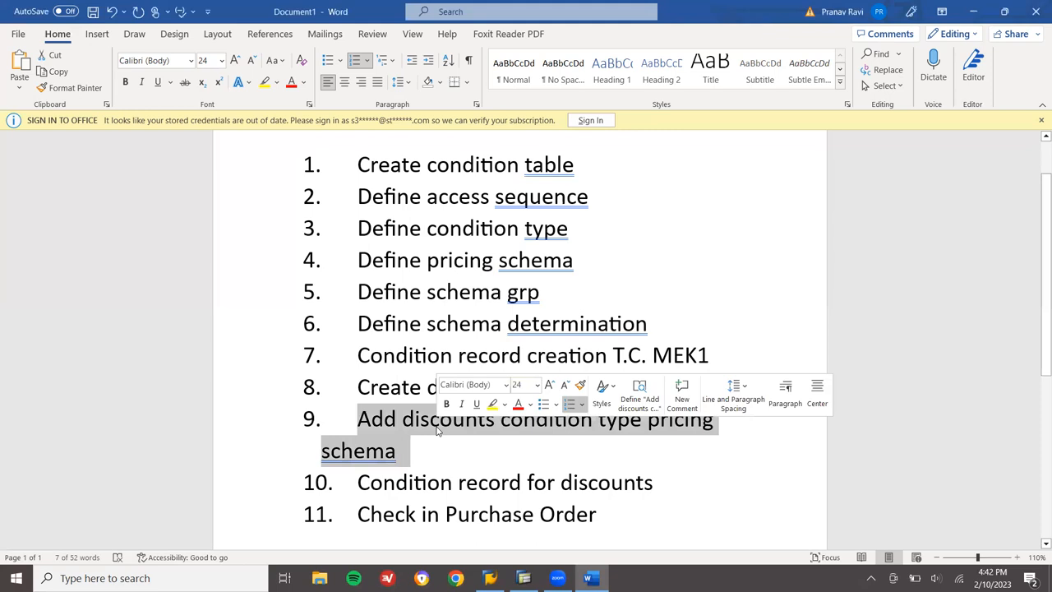
double_click(467, 260)
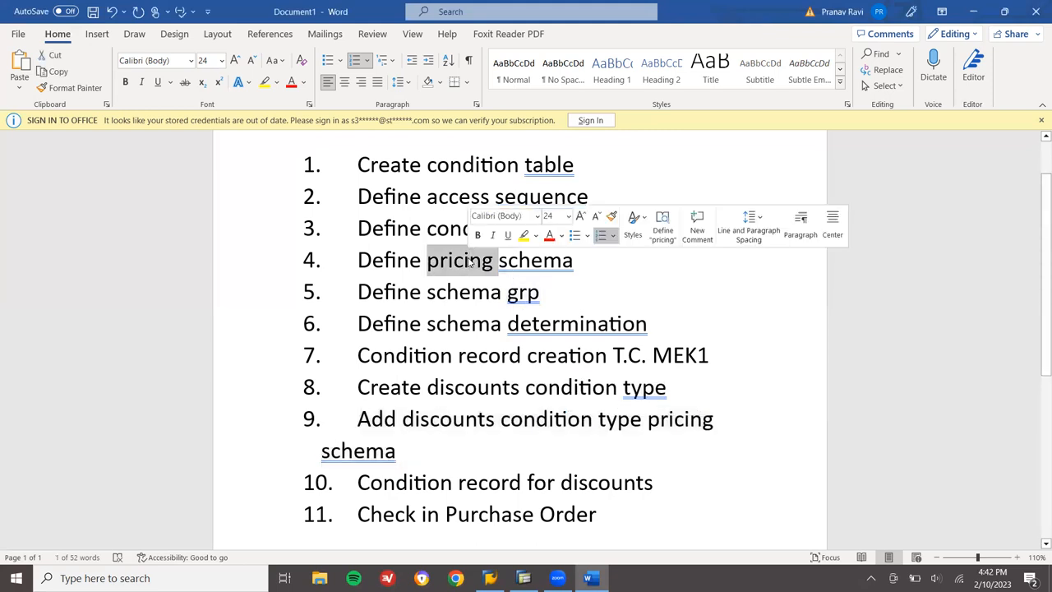
click(362, 487)
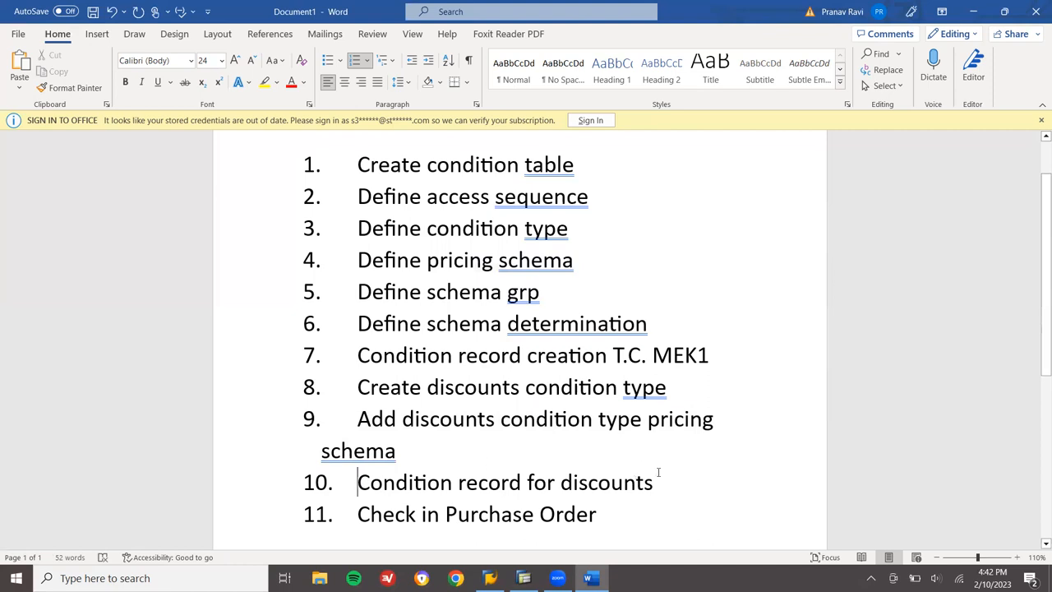
double_click(675, 363)
double_click(491, 517)
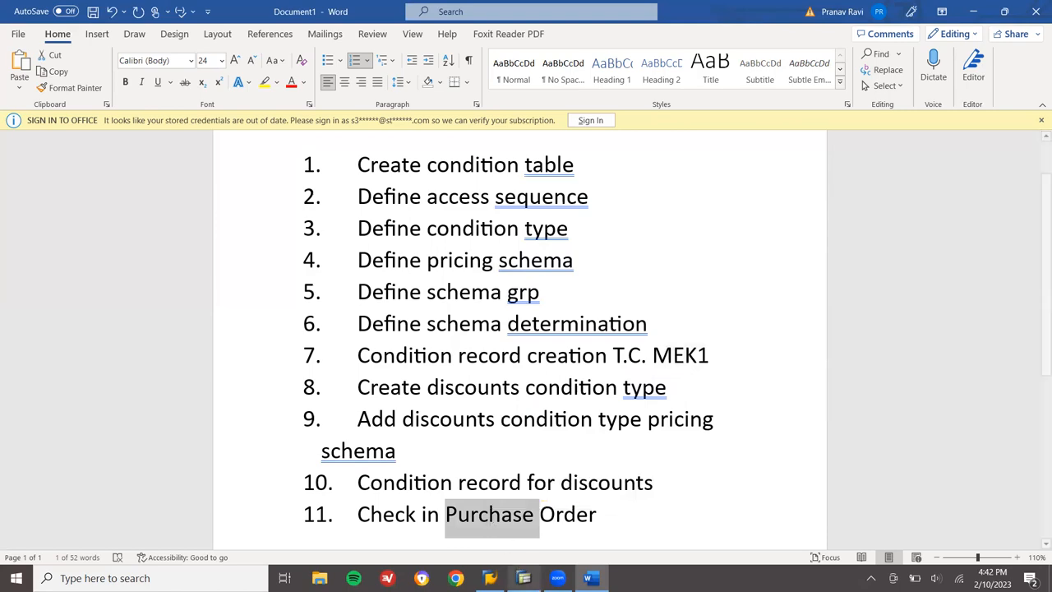
Switch to SAP, start transaction SPRO and display the SAP Reference IMG.
click(524, 577)
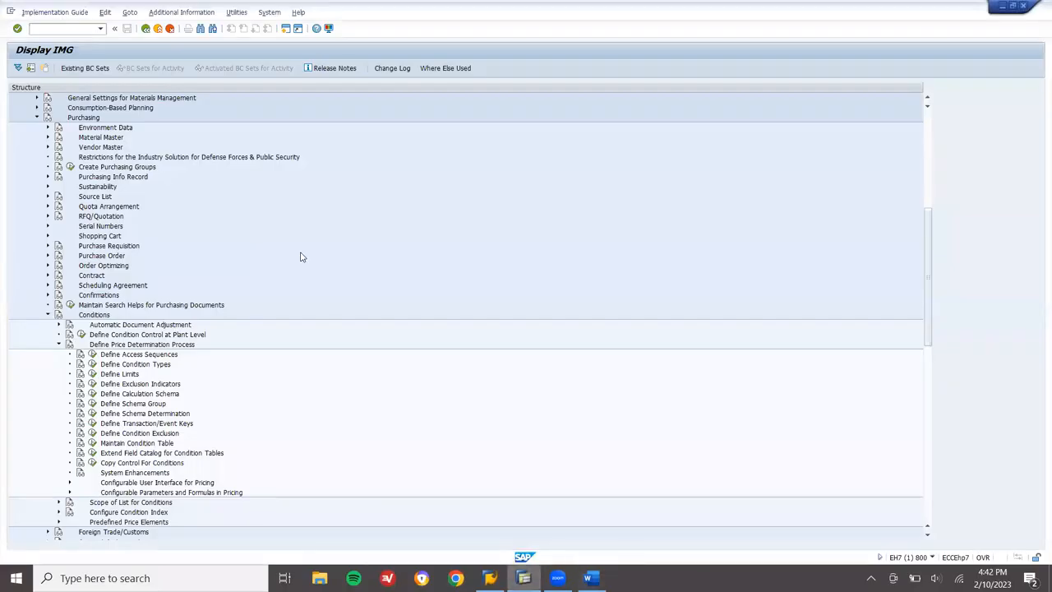
key(F3)
key(F3)
click(56, 29)
text(SPRO)
key(Return)
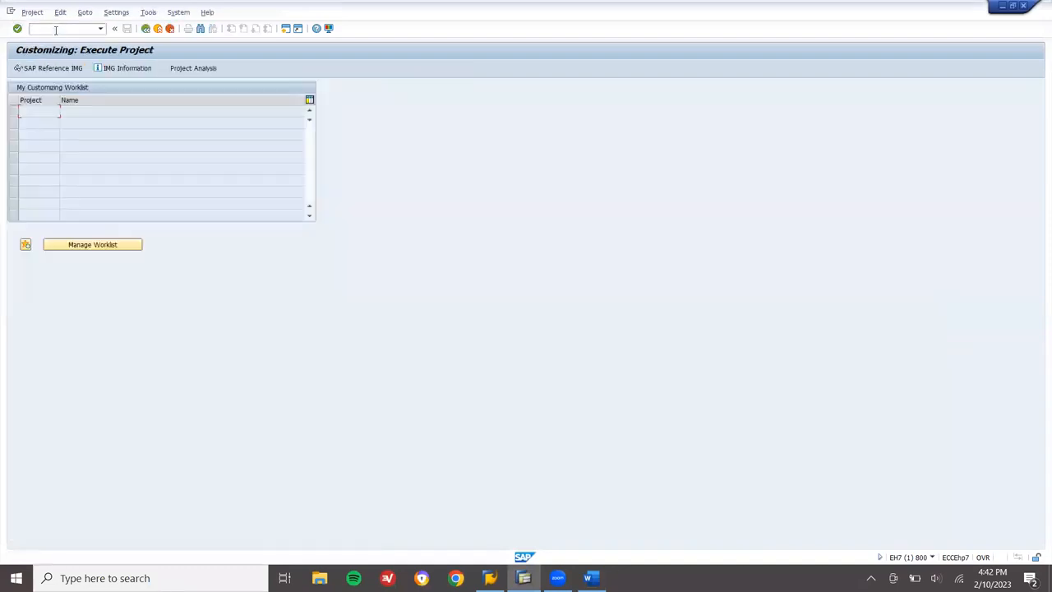
click(73, 68)
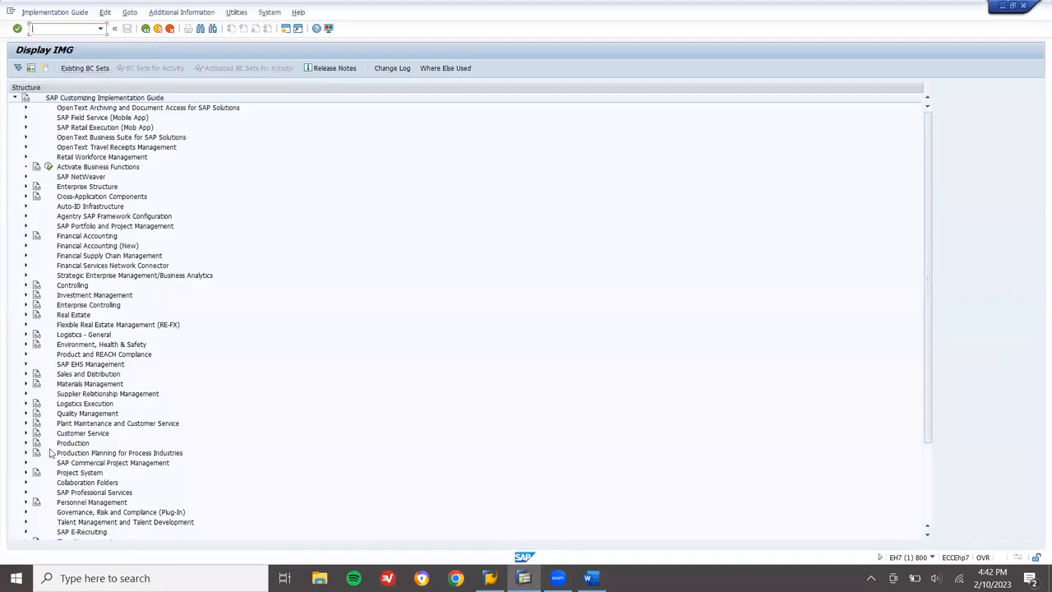
Expand the IMG structure through Materials Management, Purchasing and Conditions to Define Price Determination Process.
click(25, 383)
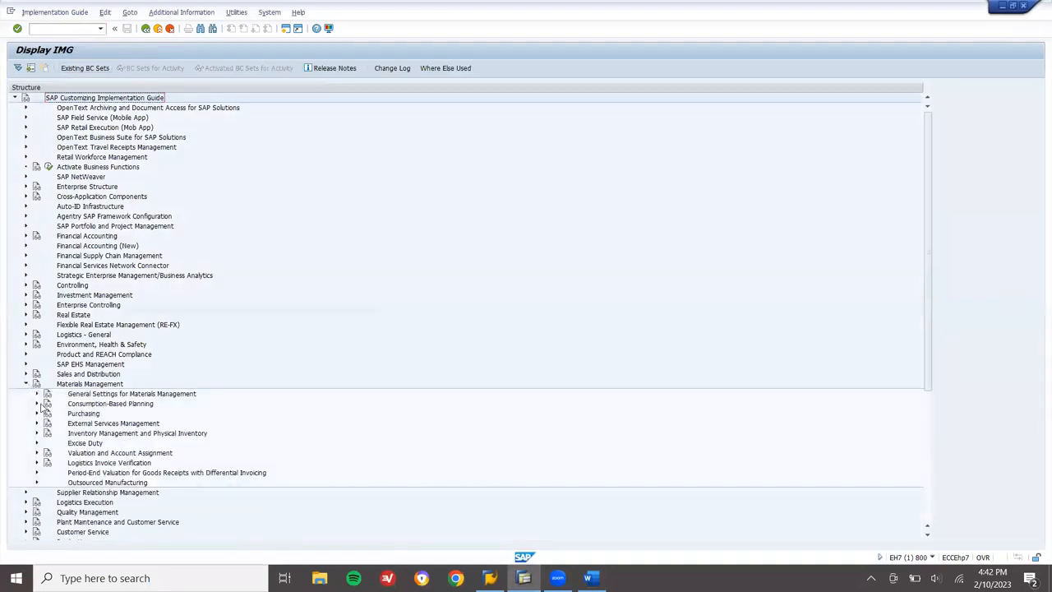
click(36, 414)
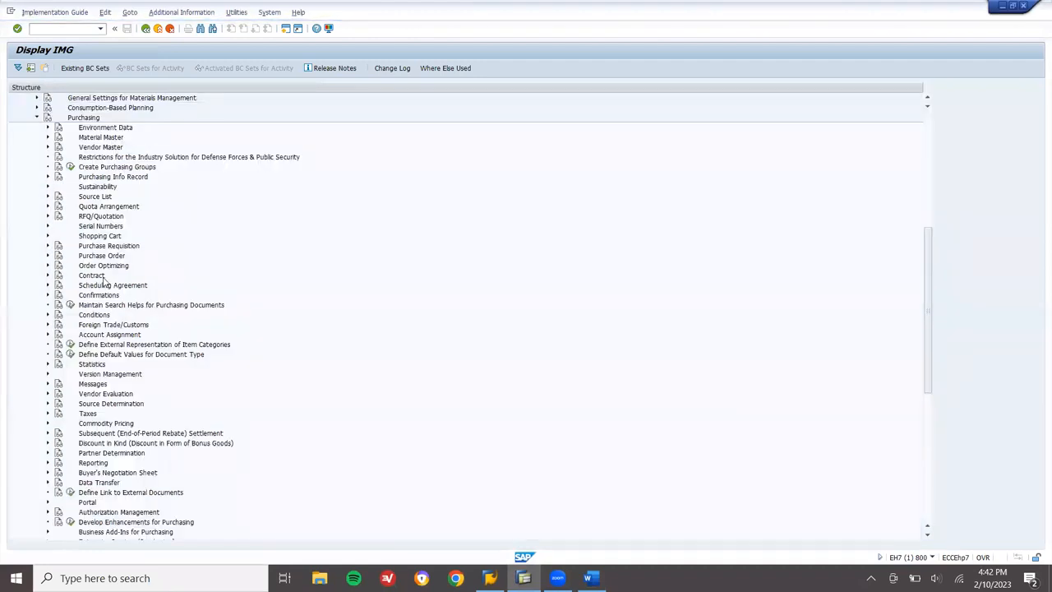
click(48, 315)
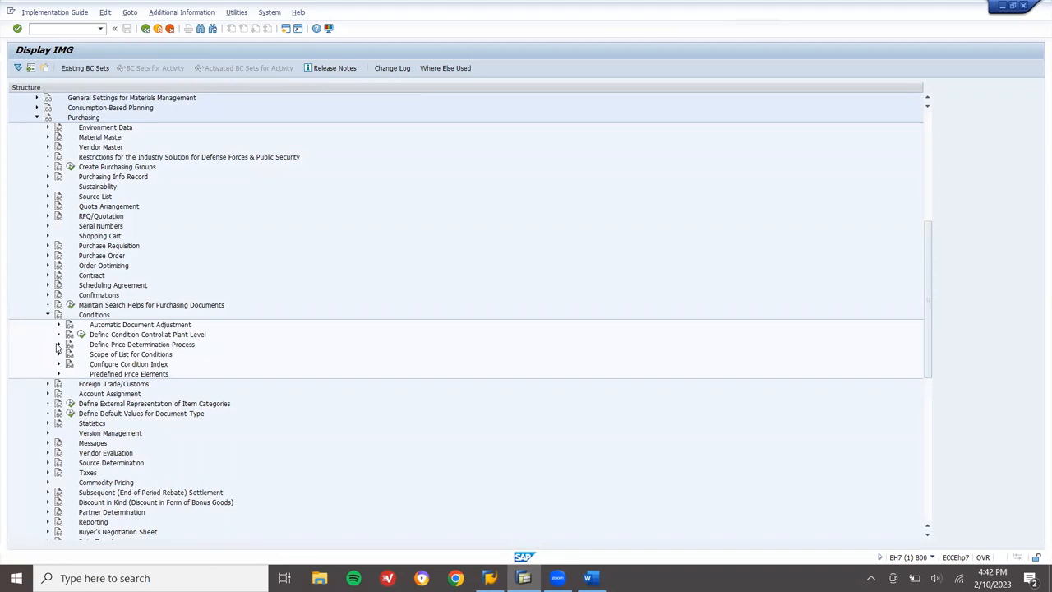
click(57, 345)
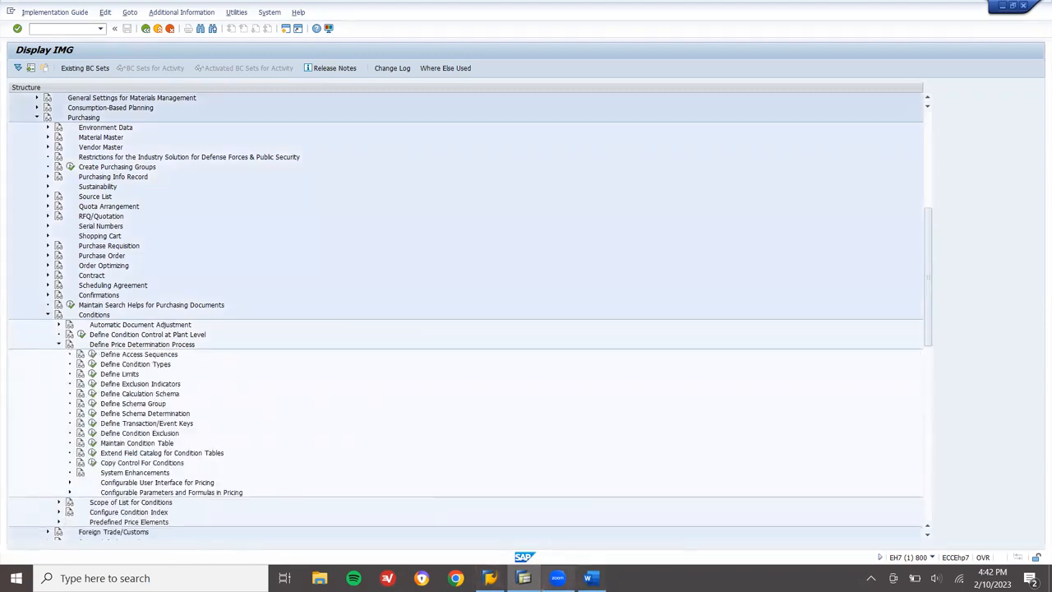
Start the Create condition table activity under Maintain Condition Table and enter 655 as the new table number.
click(587, 578)
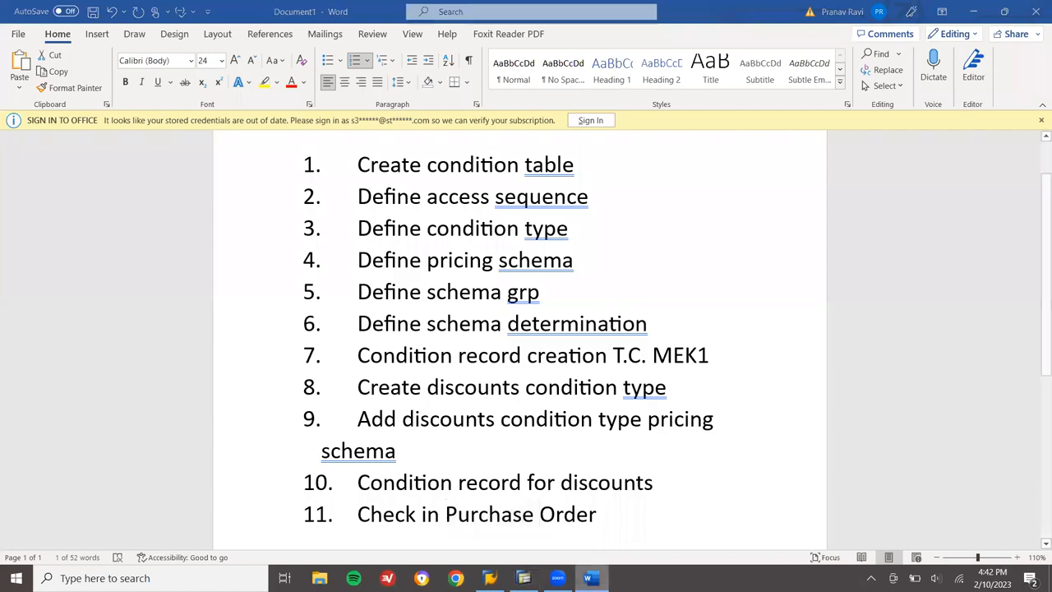
key(alt+Tab)
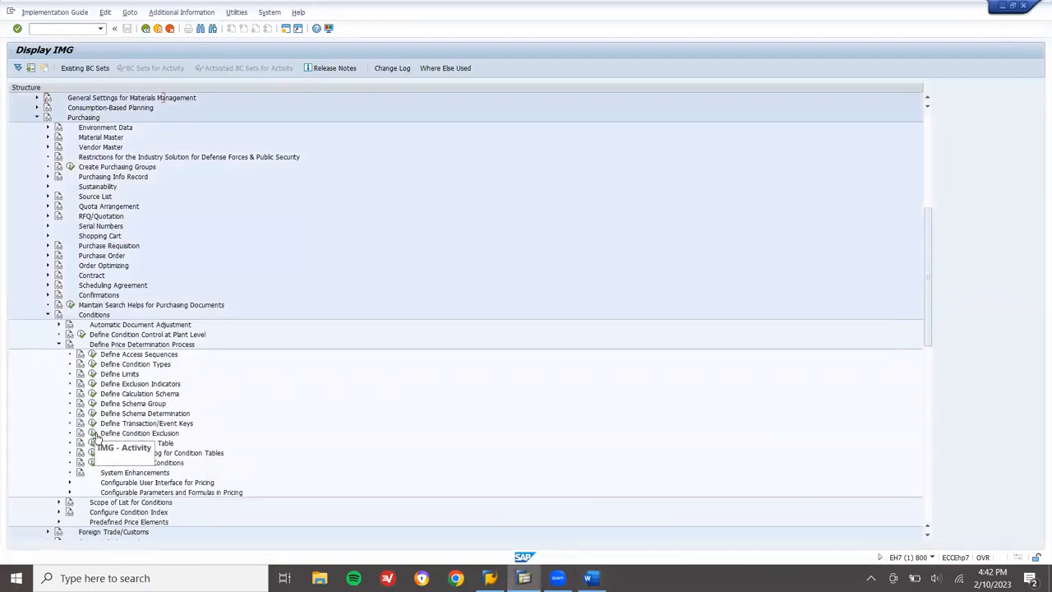
click(93, 443)
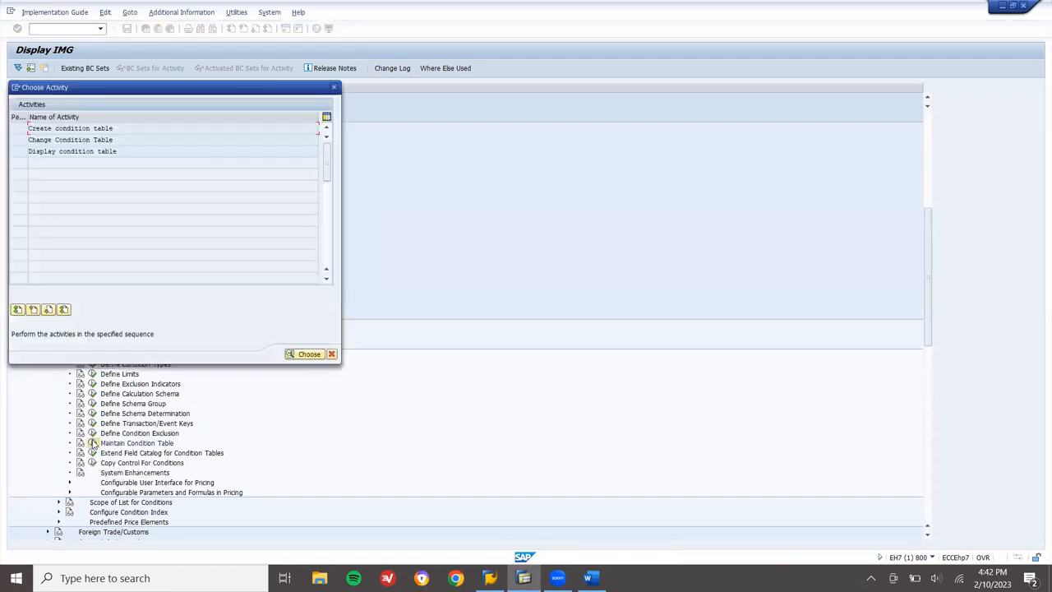
double_click(157, 129)
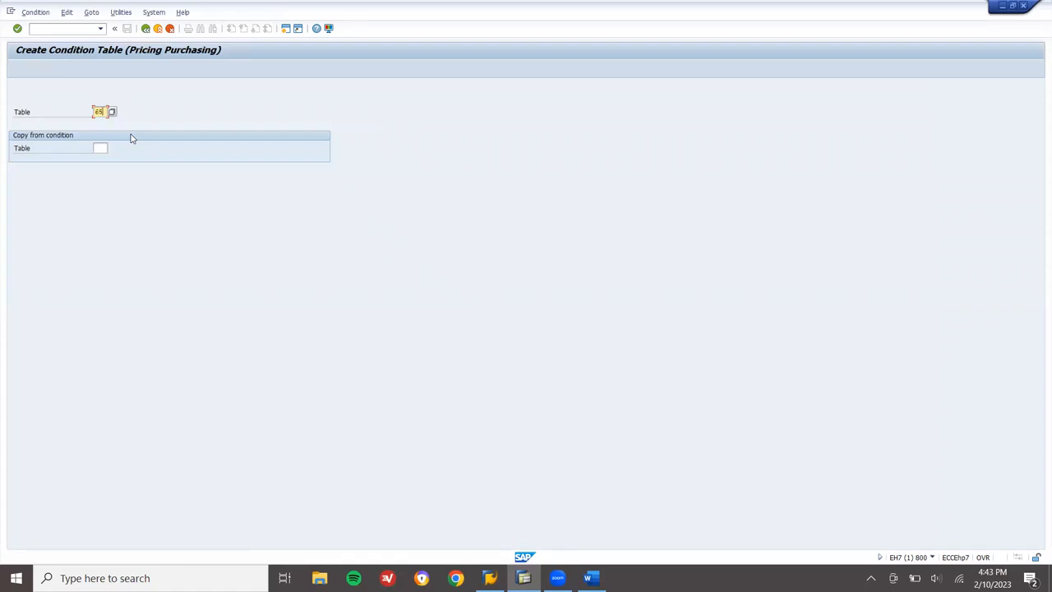
key(Return)
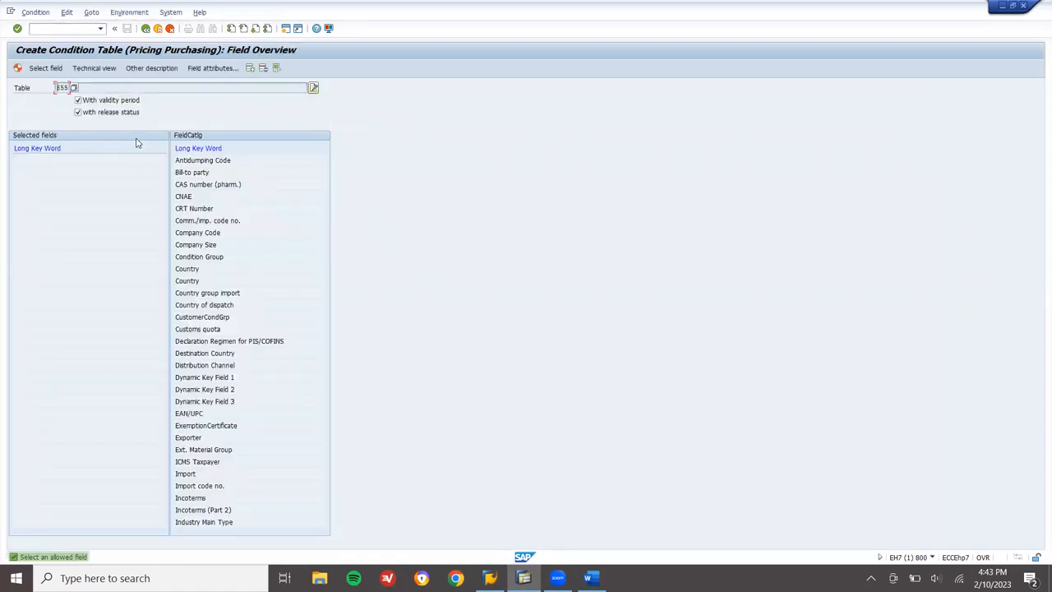
Add Purch. Organization, Vendor and Material from the field catalog to the selected fields of condition table 655.
click(286, 203)
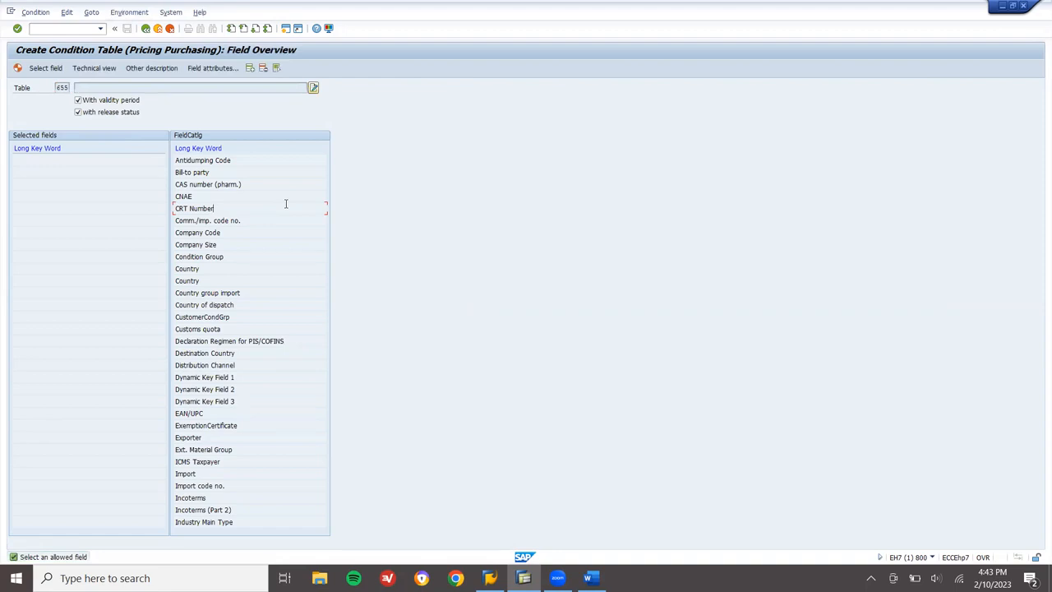
scroll(286, 204, down, 2)
scroll(286, 204, up, 1)
double_click(274, 396)
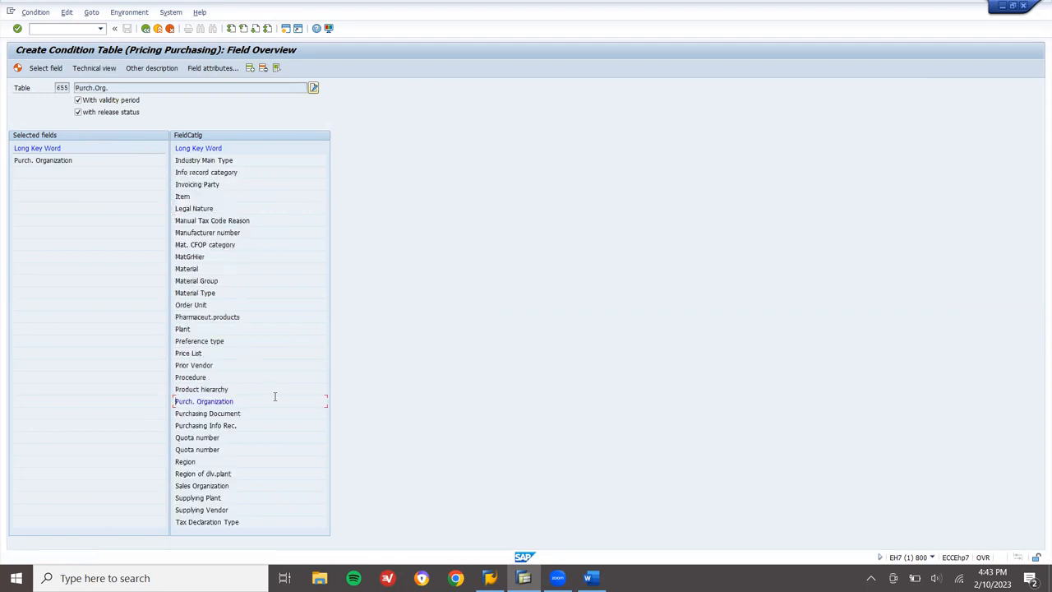
scroll(274, 396, down, 1)
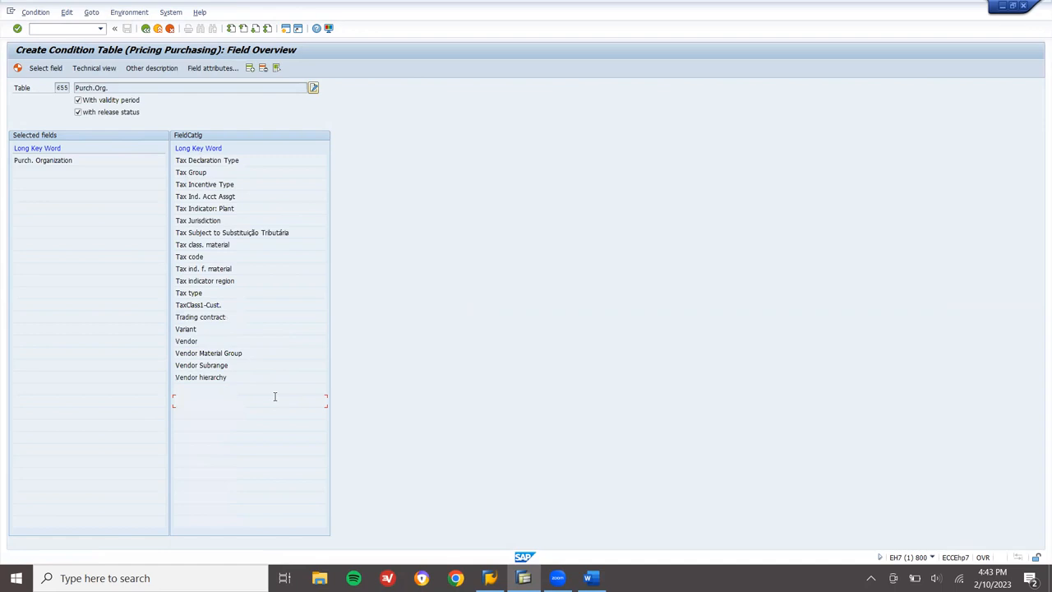
double_click(243, 339)
scroll(244, 339, up, 1)
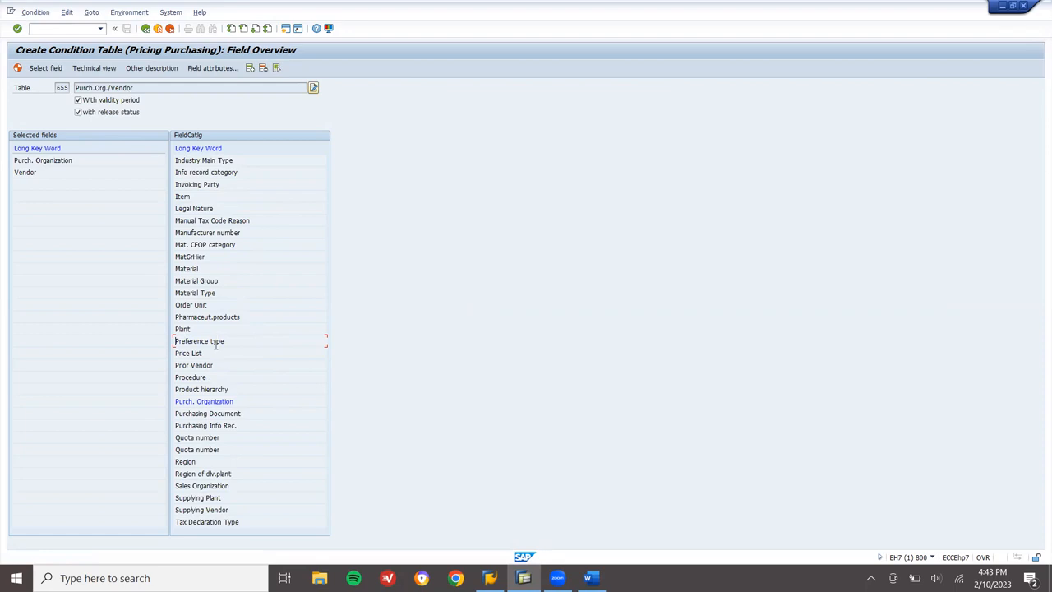
double_click(231, 270)
Generate condition table 655 and save it as a local object.
click(18, 69)
click(18, 69)
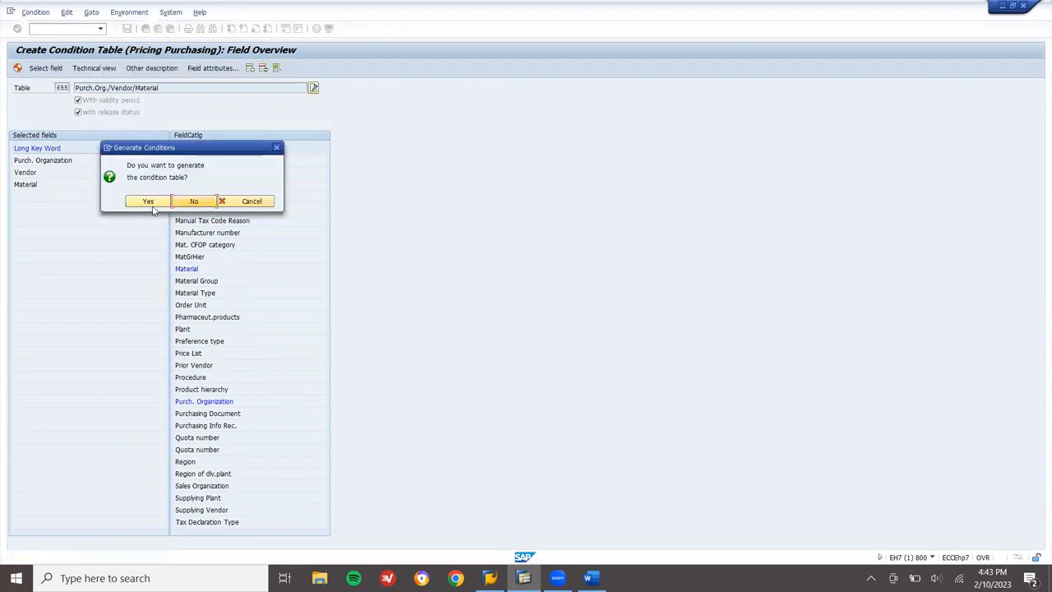
click(148, 202)
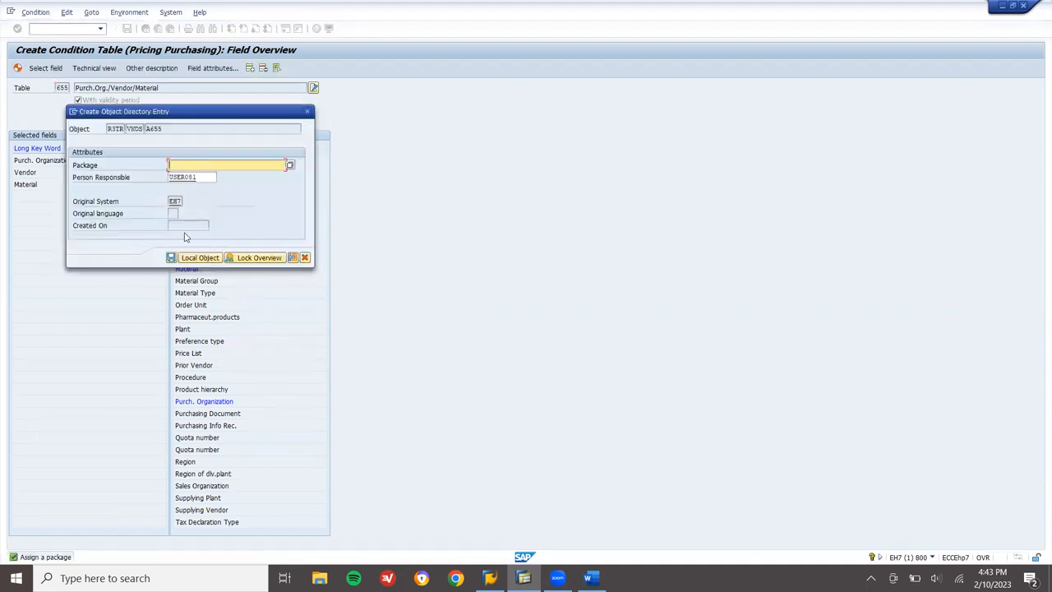
click(198, 258)
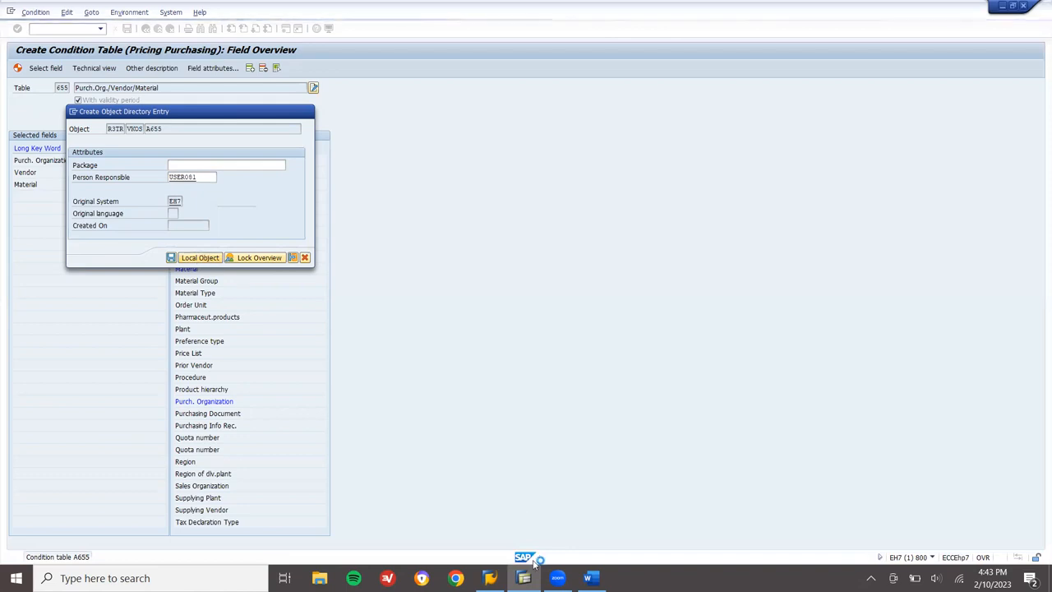
Switch to the Word checklist and add 655 after "Create condition table" in item 1.
click(587, 578)
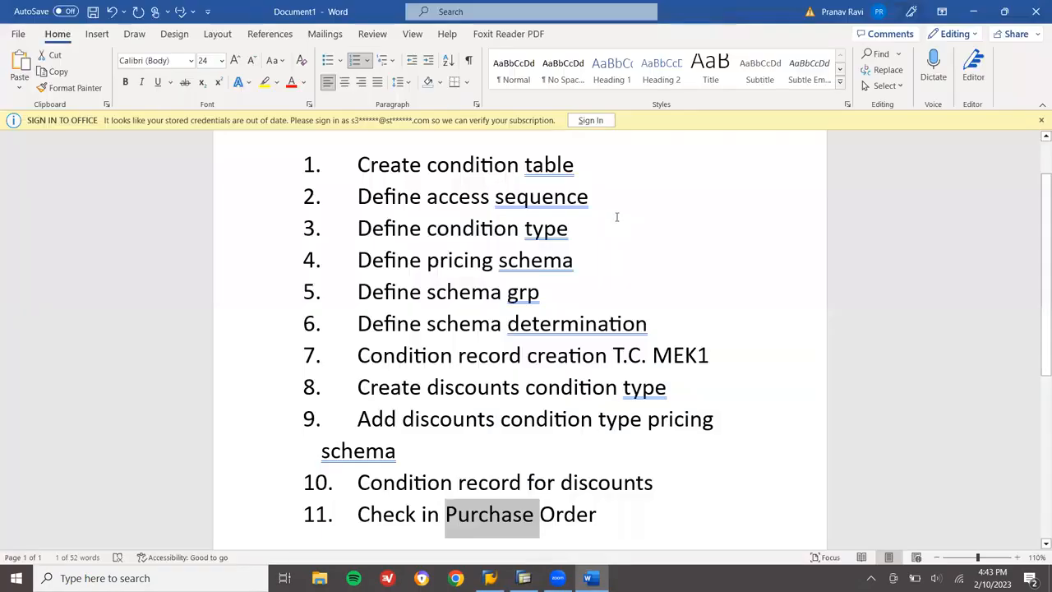
click(621, 172)
text(655)
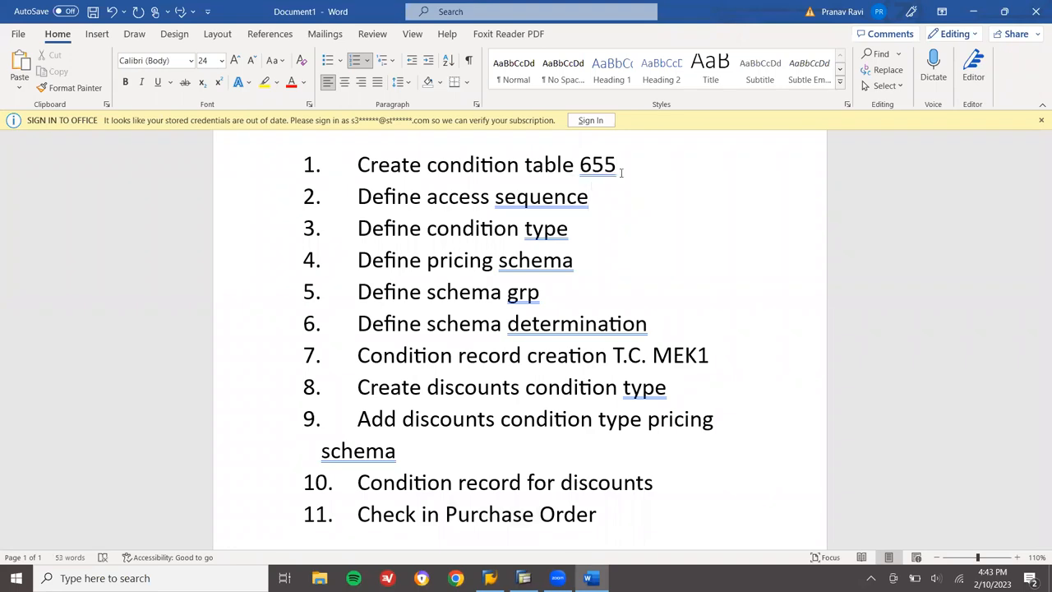
Return to SAP, leave the generation log and condition table activity, and open Define Access Sequences, accepting the cross-client caution.
key(alt+Tab)
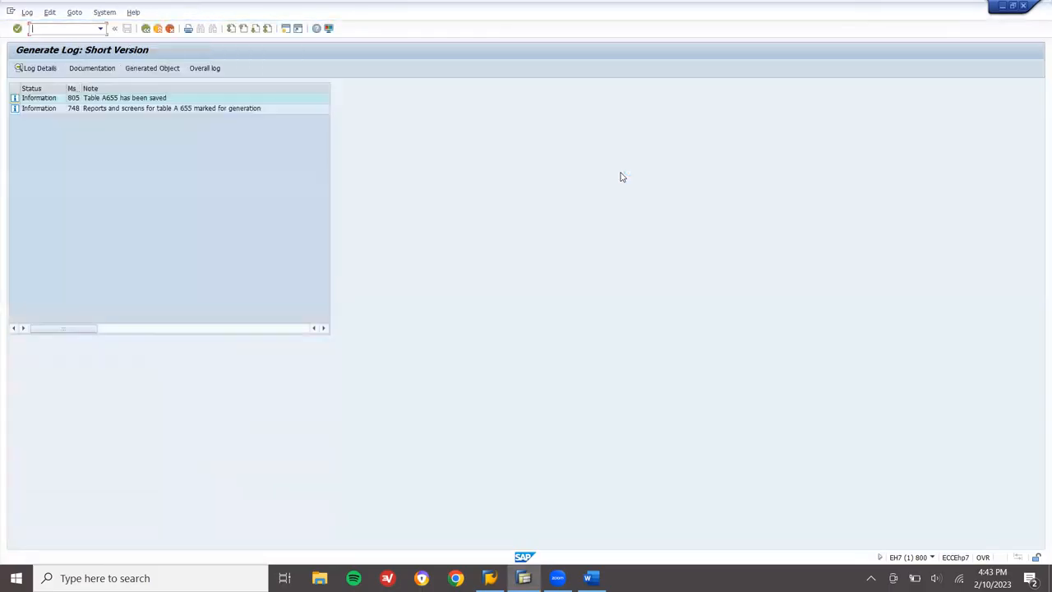
click(157, 29)
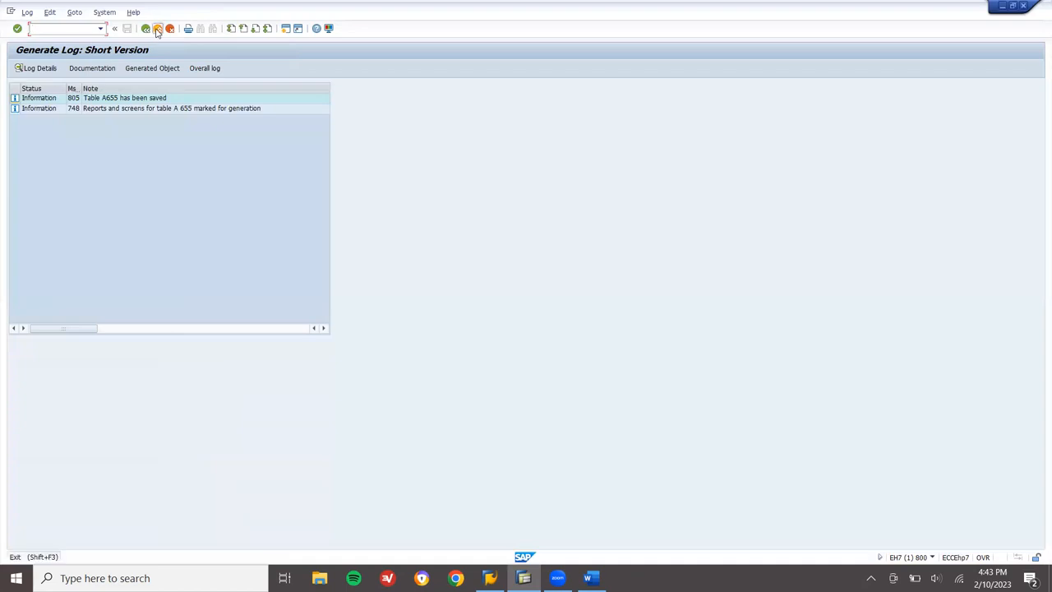
click(157, 29)
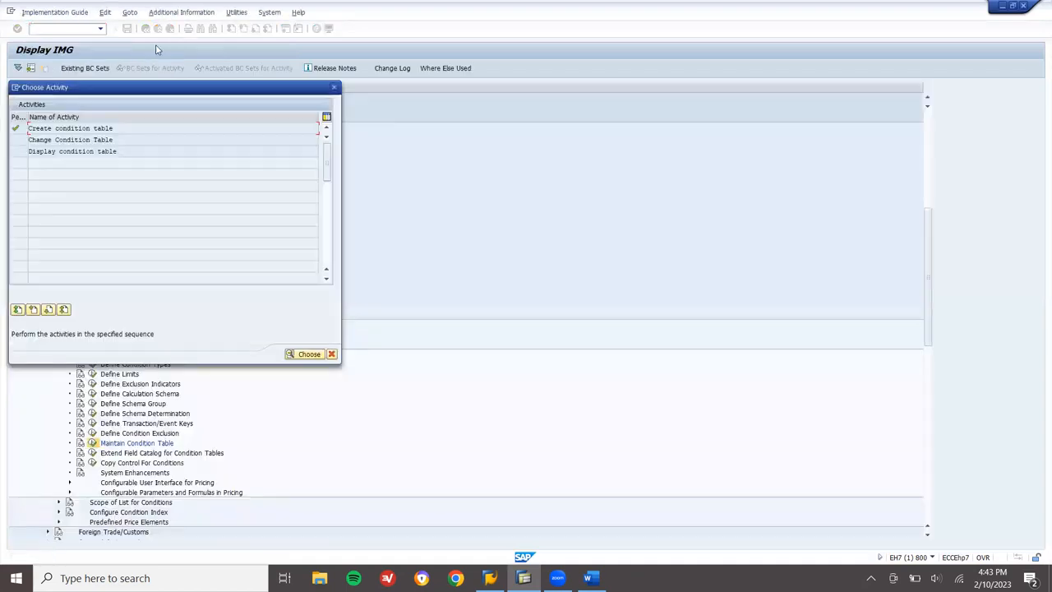
click(334, 88)
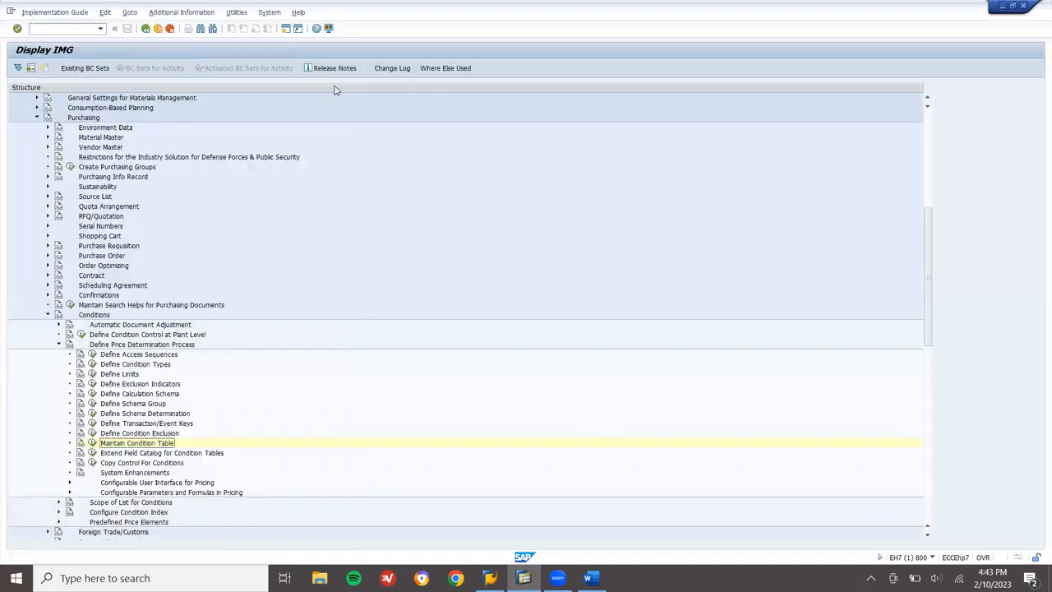
click(93, 355)
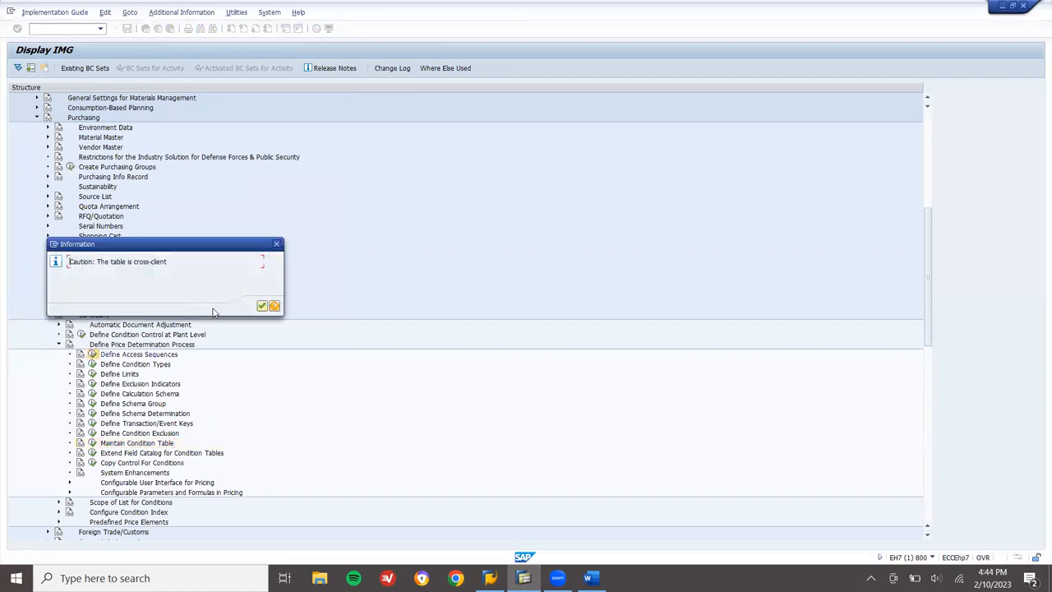
click(262, 306)
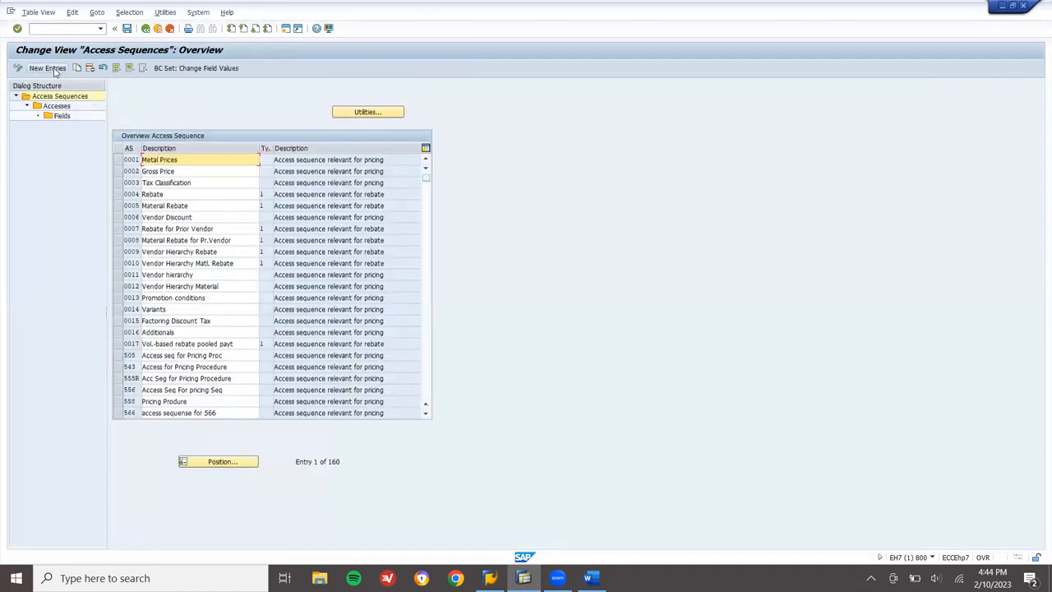
Create a new access sequence Z655 with the description "ACCESS SEQ 655".
click(54, 71)
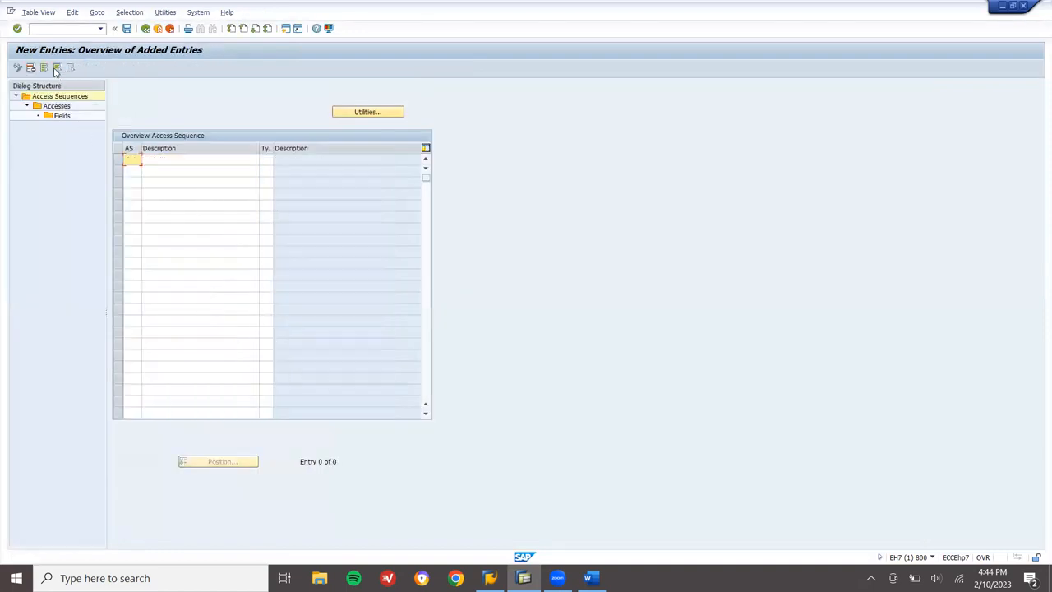
text(Z)
key(alt+Tab)
key(alt+Tab)
text(655)
key(Tab)
text(ACCESS SEQ 6)
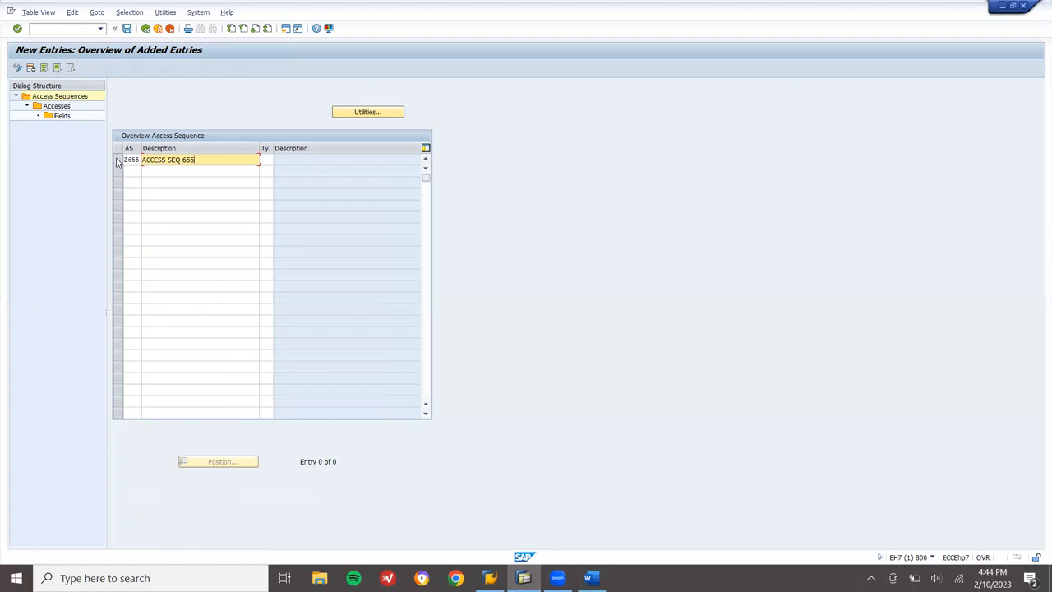
key(Return)
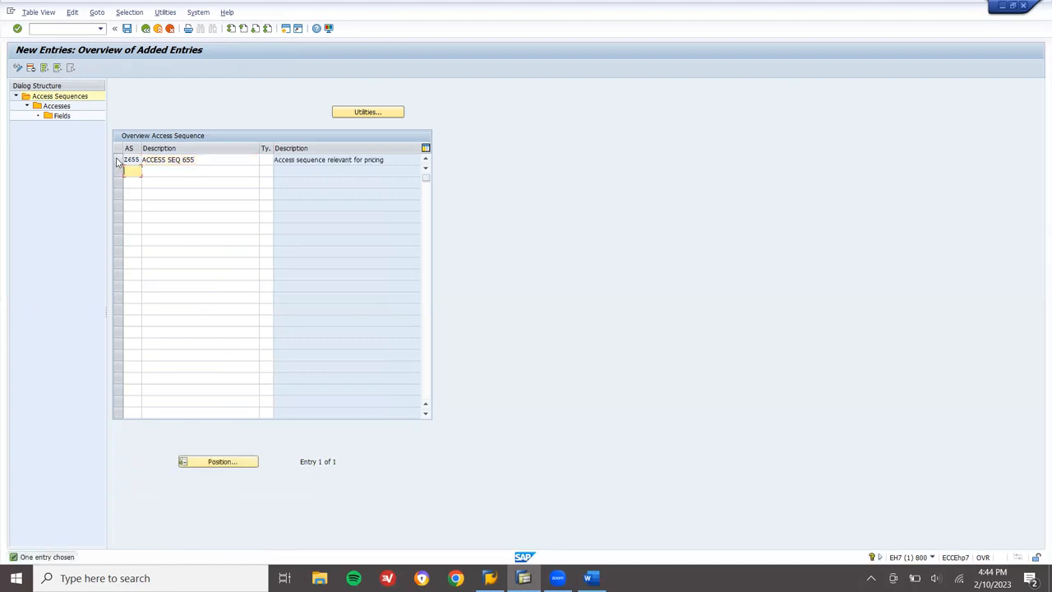
Open the accesses of sequence Z655 and add access number 1 with condition table 655, accepting the local development class notice.
click(117, 159)
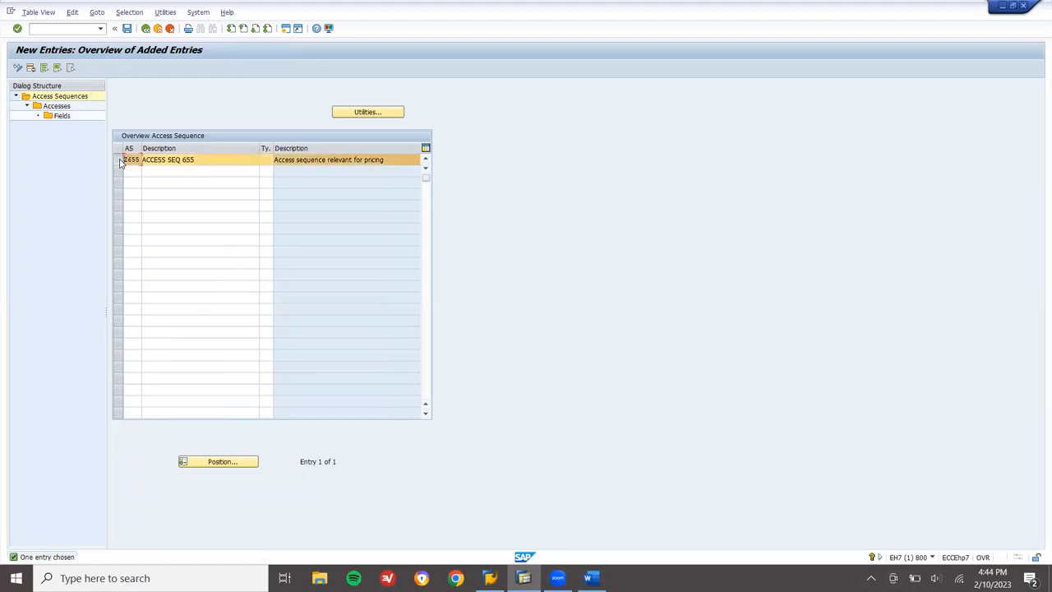
double_click(52, 107)
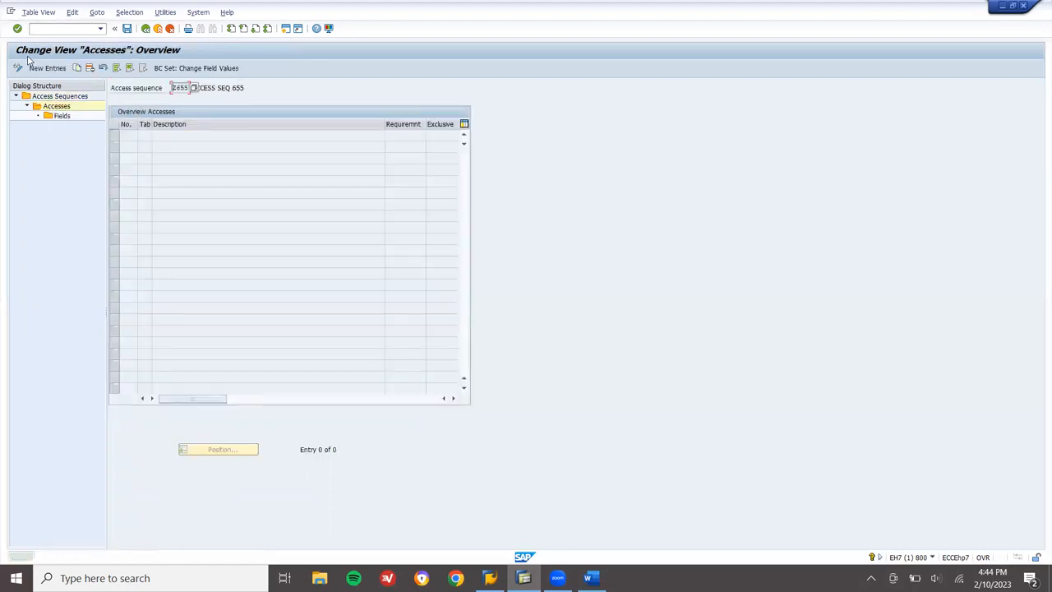
click(41, 68)
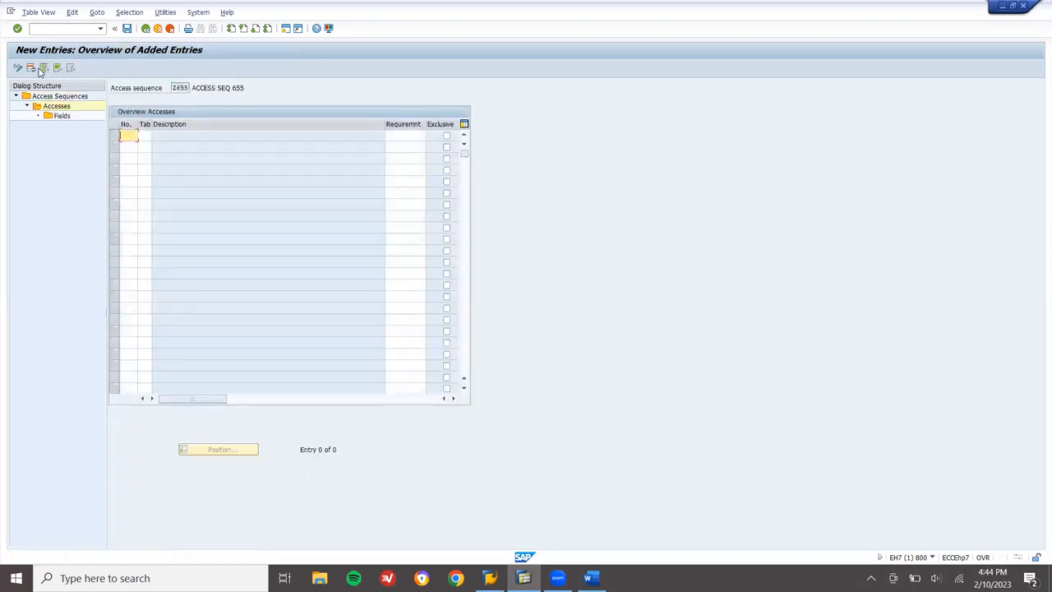
text(1)
key(Tab)
key(Return)
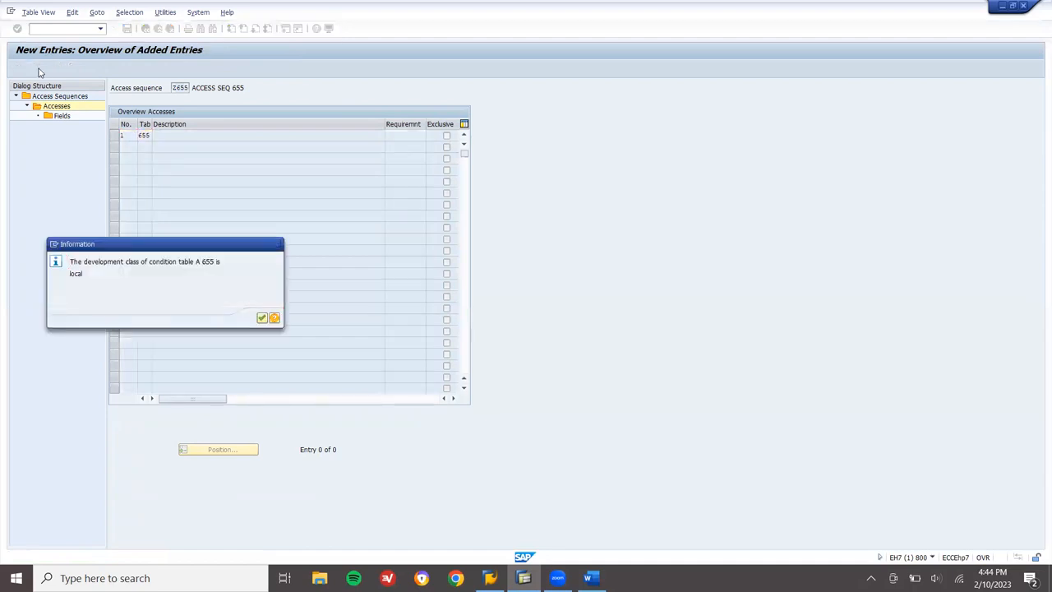
key(Return)
Open the fields of access 1 and save the access sequence to the proposed transport request.
click(114, 136)
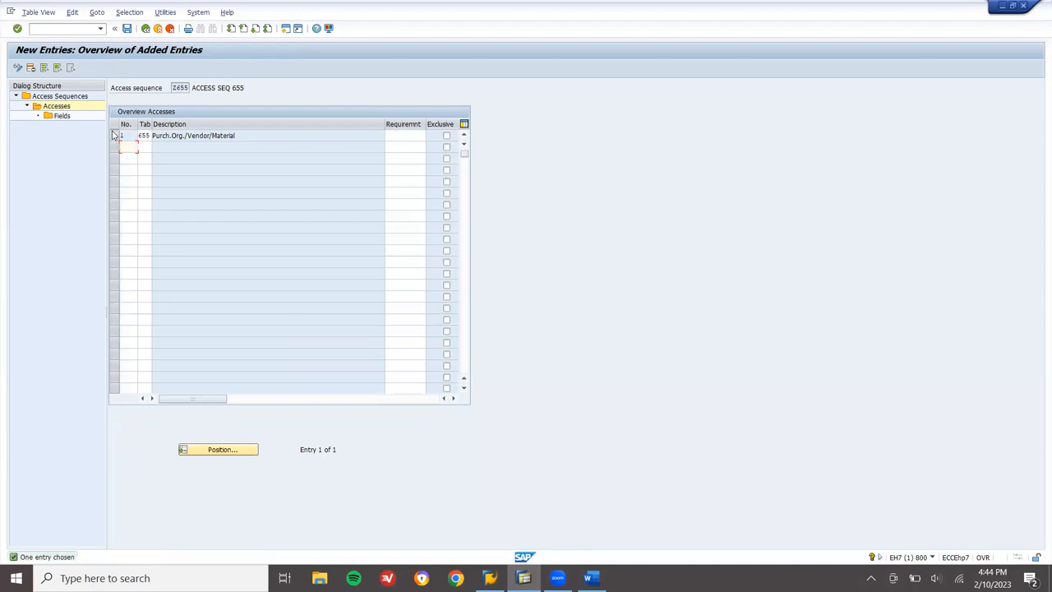
double_click(64, 119)
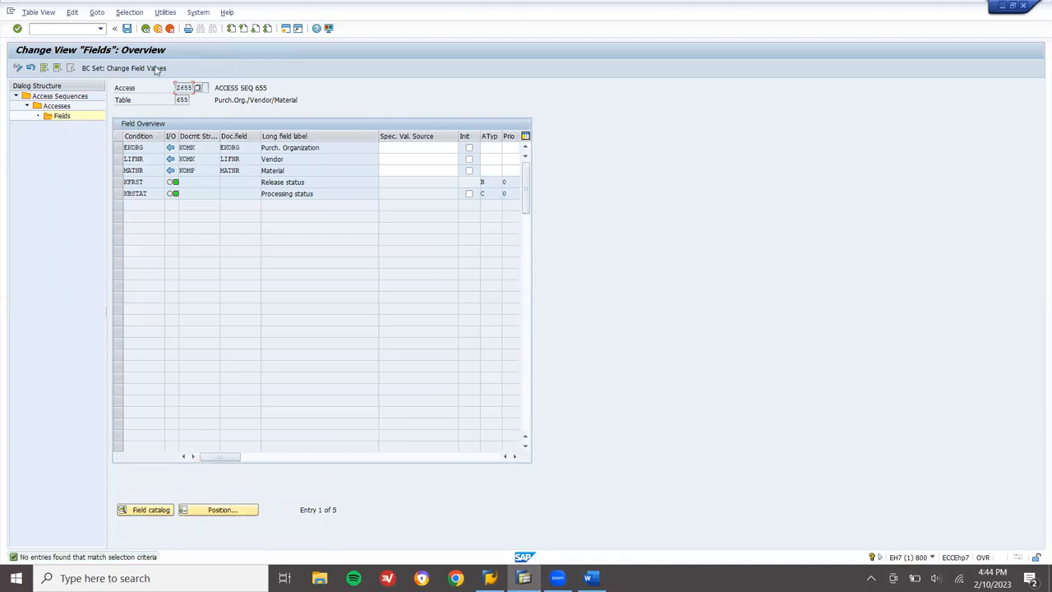
click(130, 31)
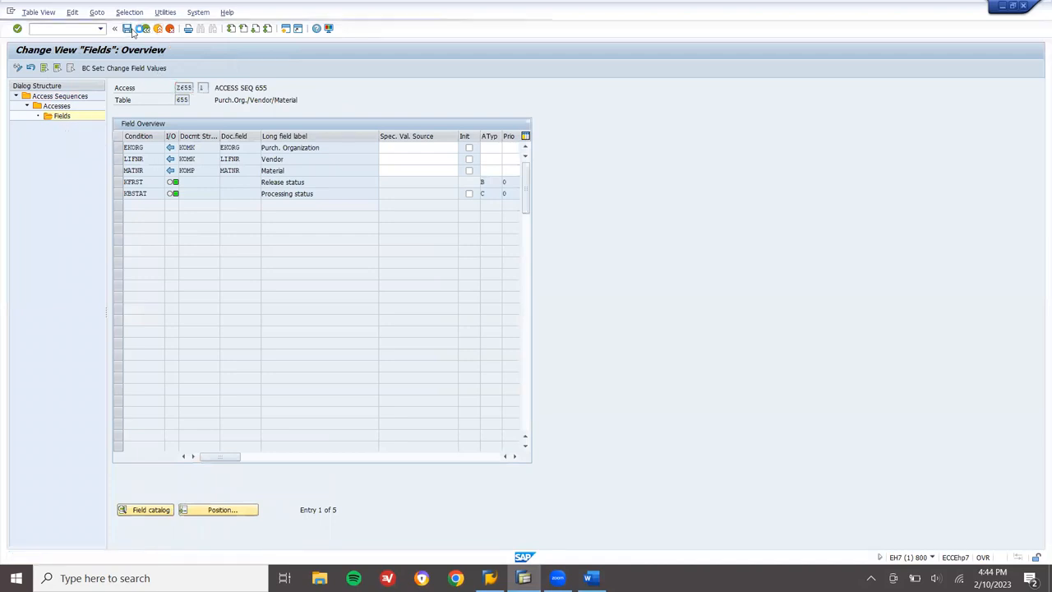
click(161, 185)
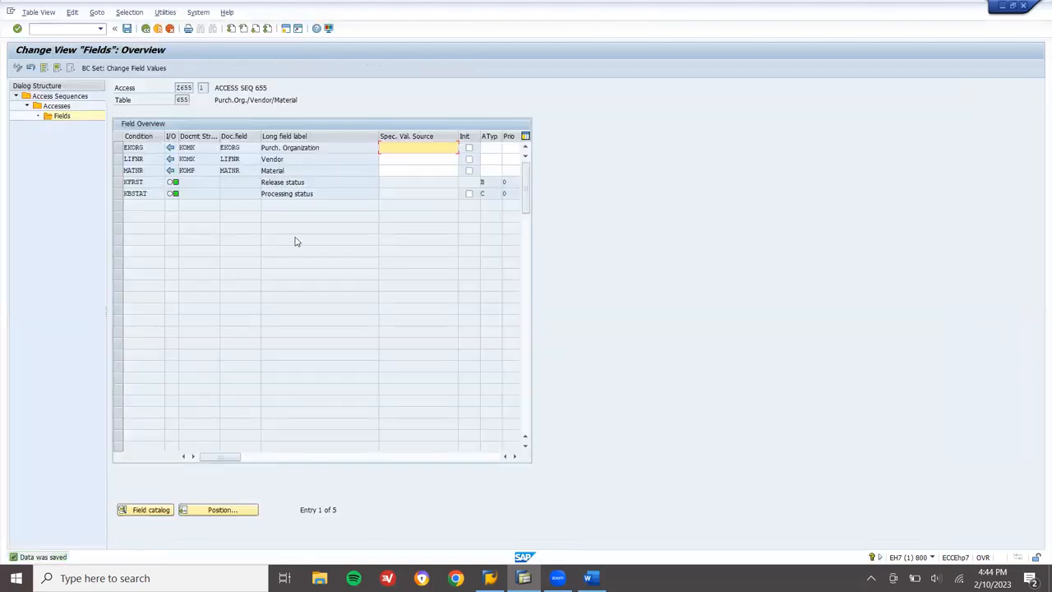
Switch to the Word checklist, add Z655 after "Define access sequence" in item 2, and return to SAP.
key(alt+Tab)
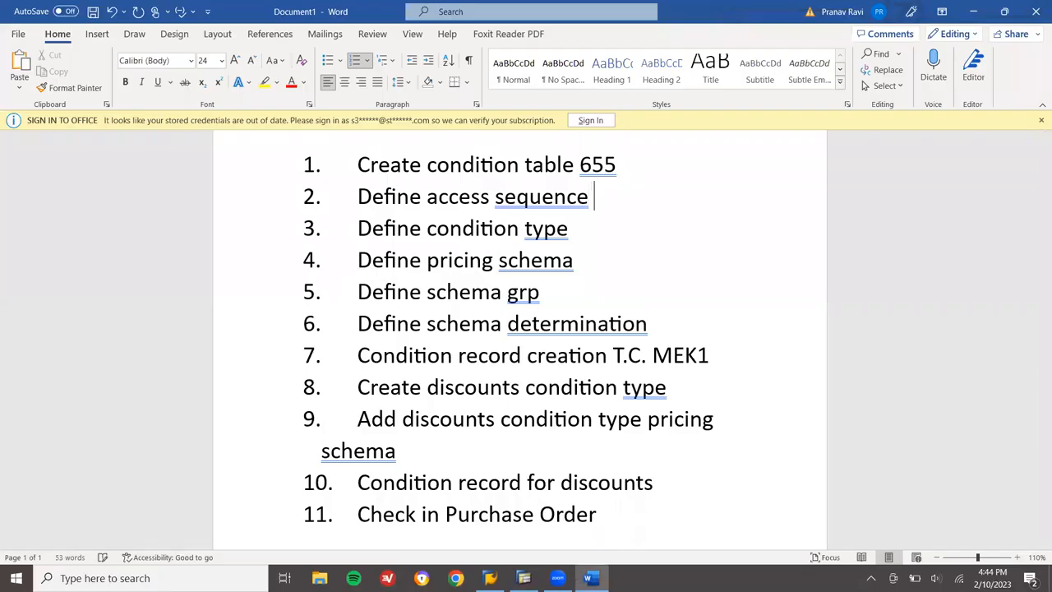
text(Z655)
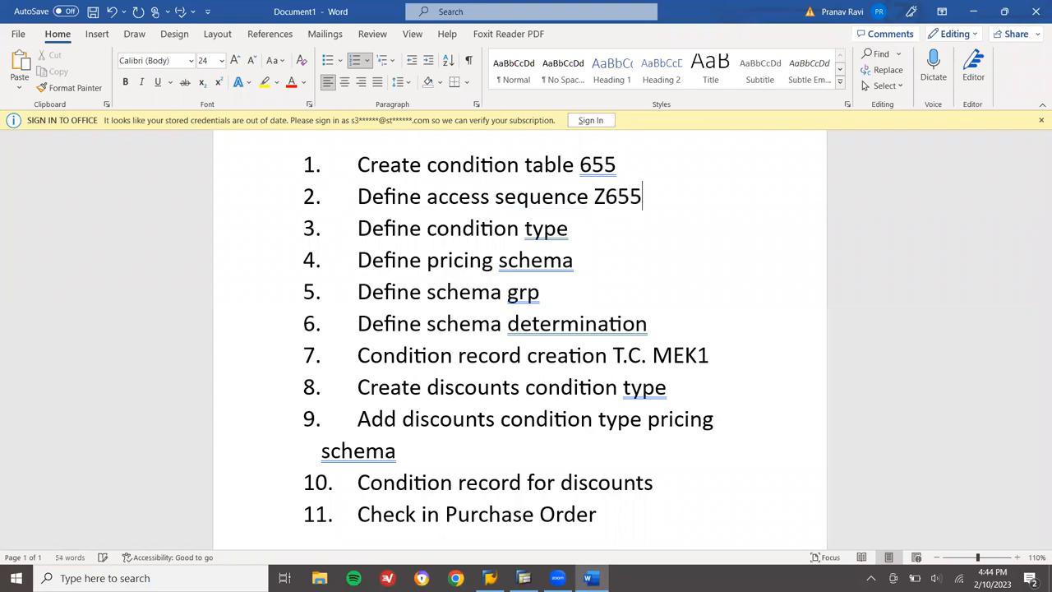
key(alt+Tab)
Leave the access sequence activity and open Define Condition Type under Define Condition Types in the IMG.
key(F3)
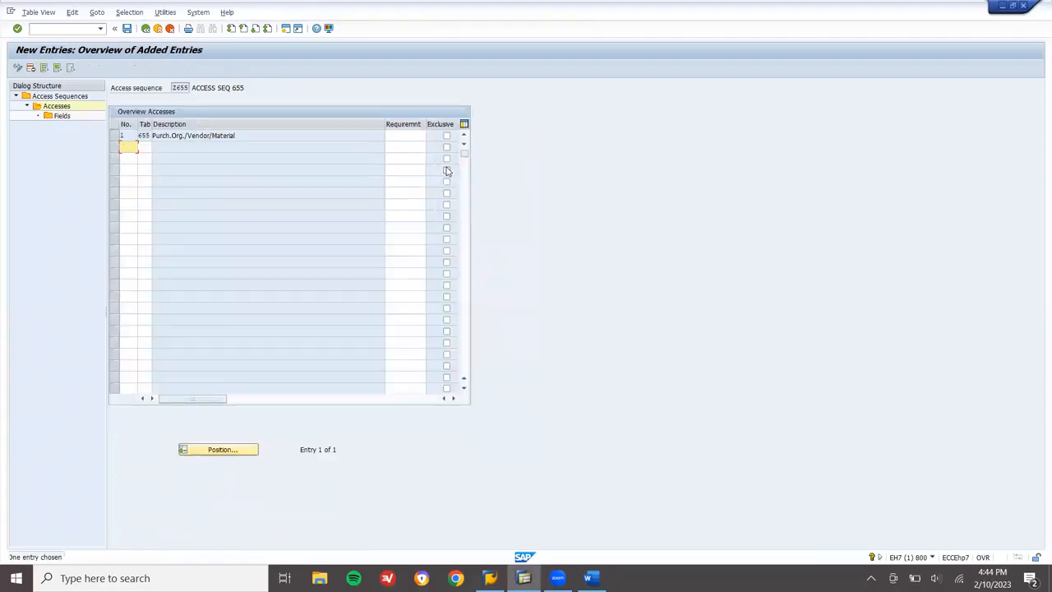
key(F3)
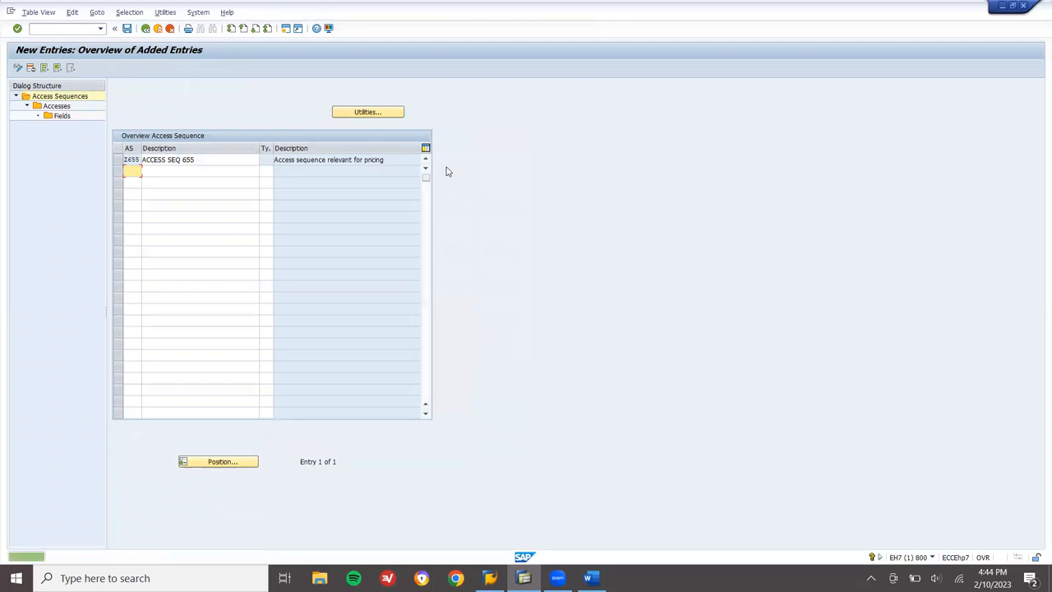
key(F3)
key(F3)
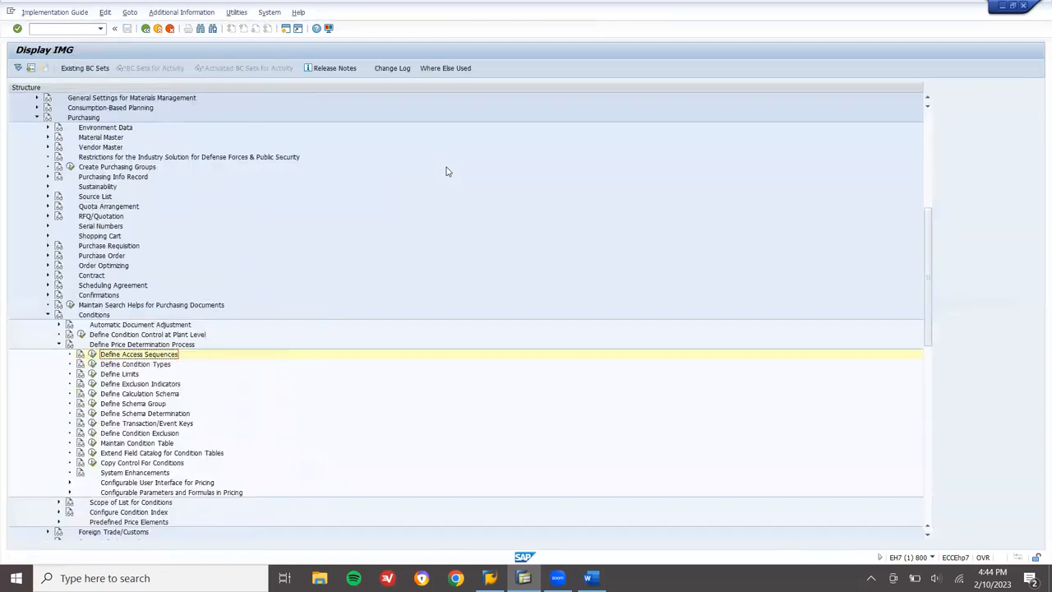
click(91, 367)
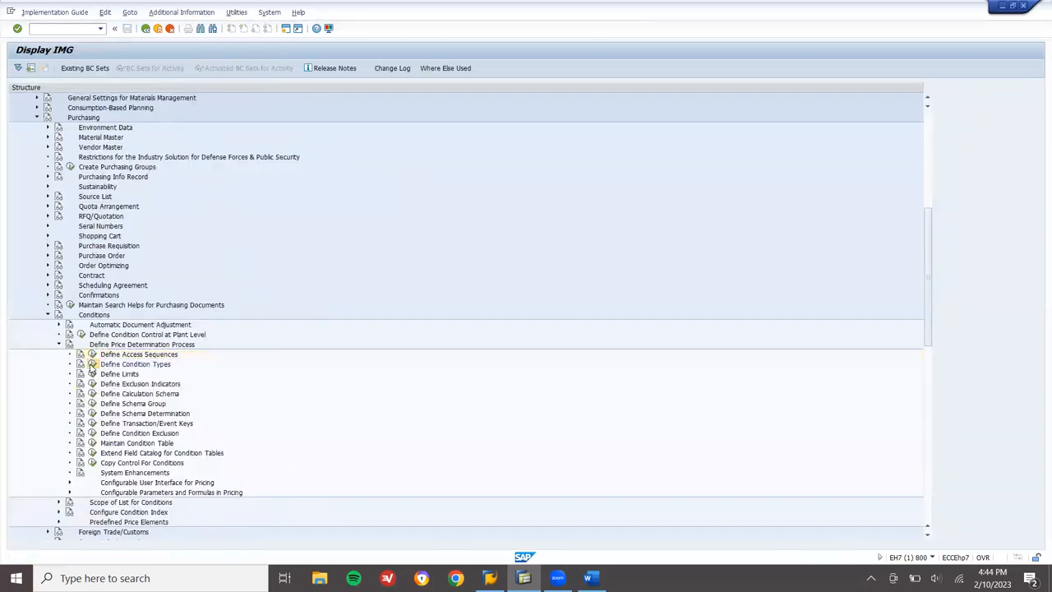
double_click(127, 129)
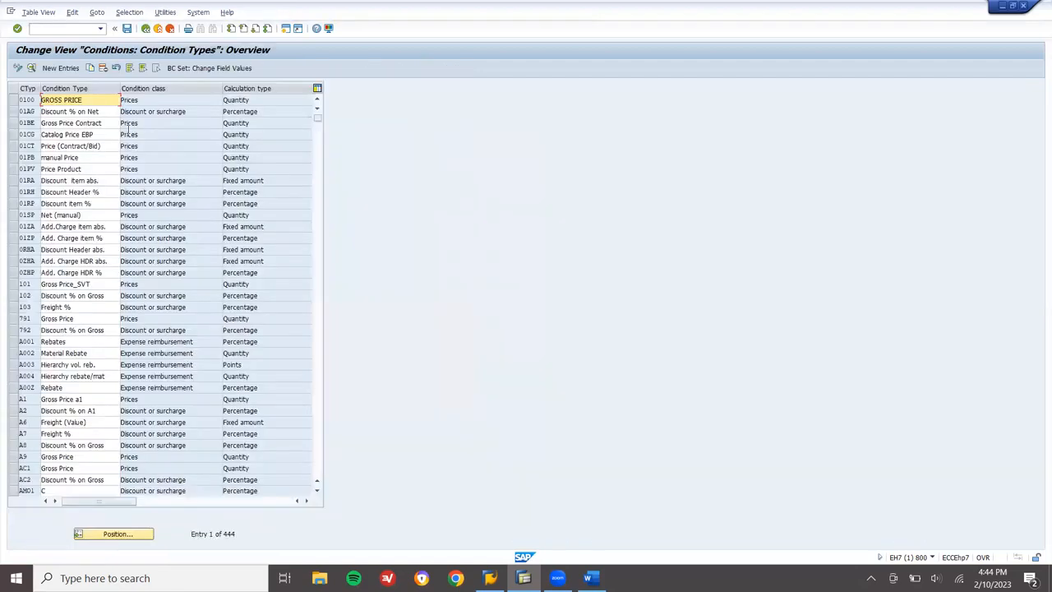
Locate condition type PBXX and copy it as new condition type Z655.
click(132, 538)
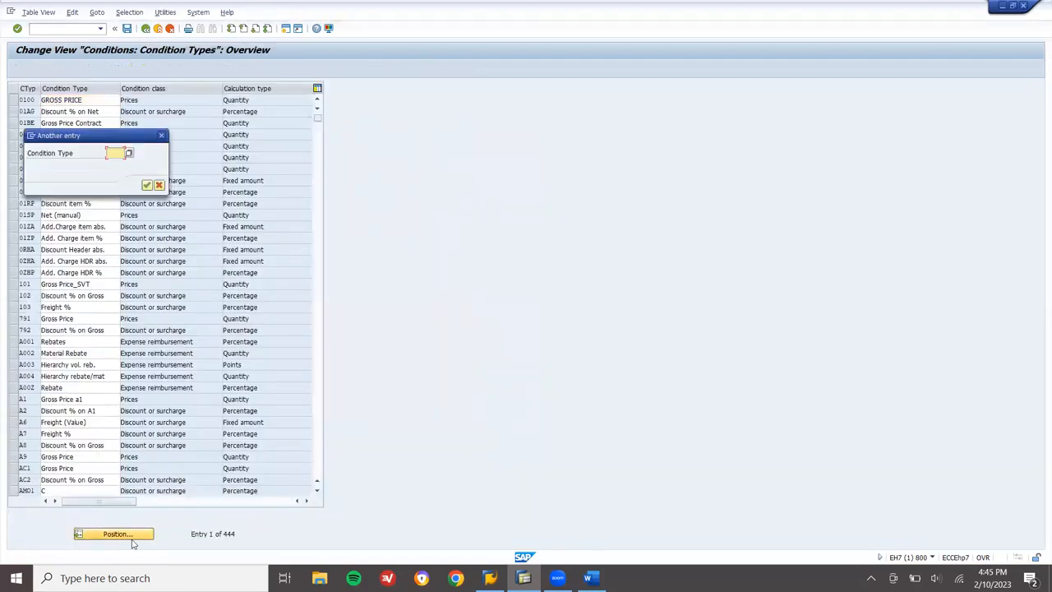
text(PBXX)
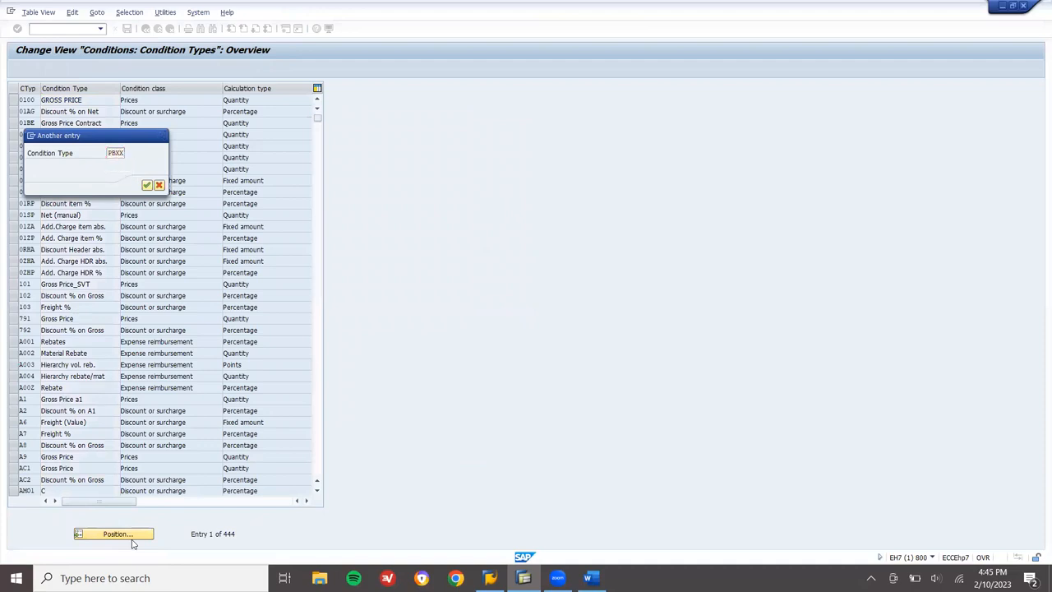
key(Return)
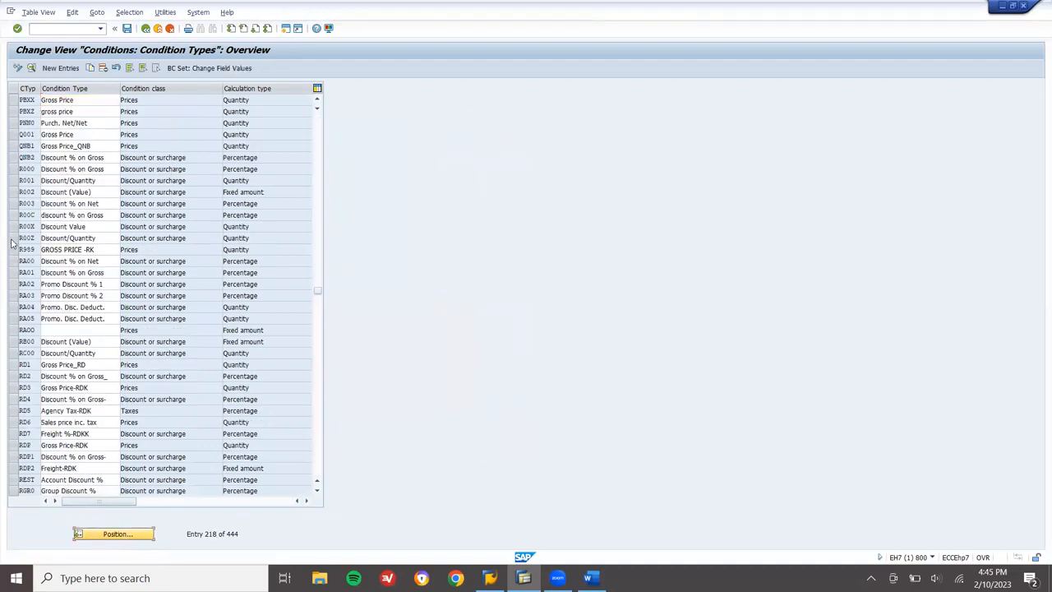
click(12, 100)
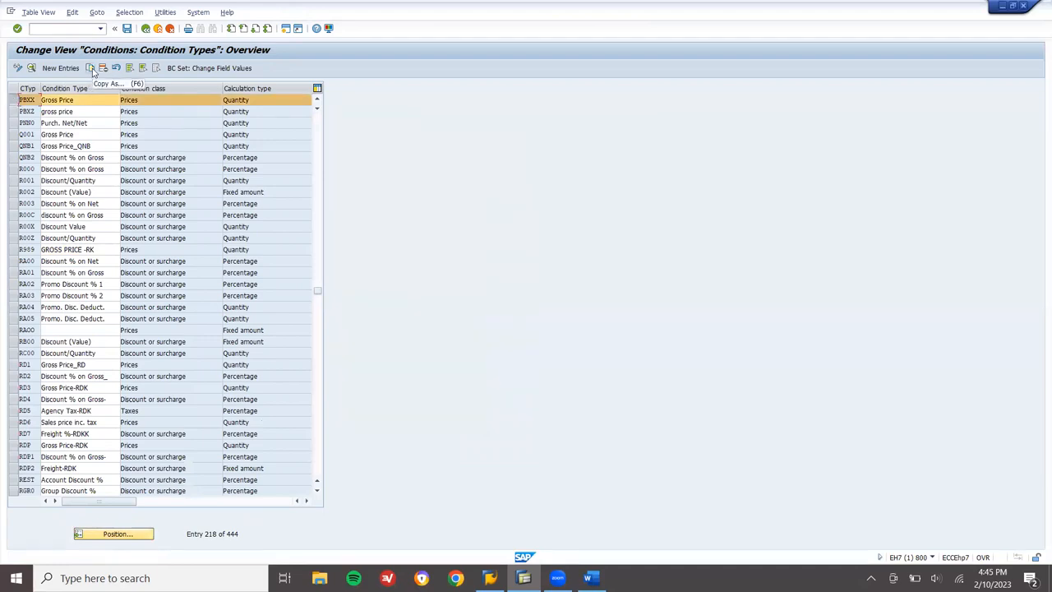
click(91, 69)
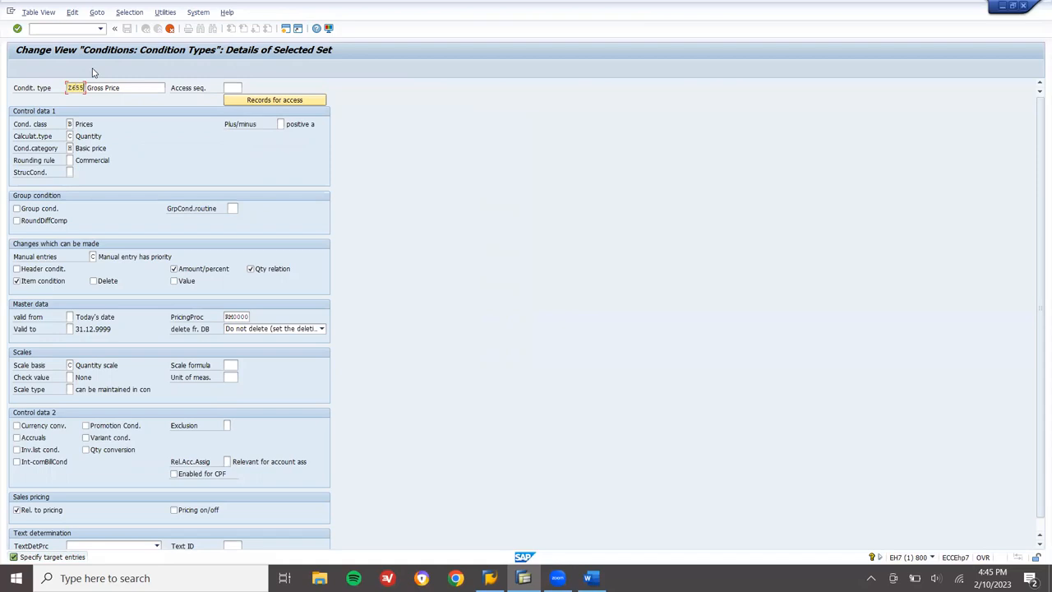
Rename the description of condition type Z655 as "GRS PRICE LEARN2WIN".
click(125, 88)
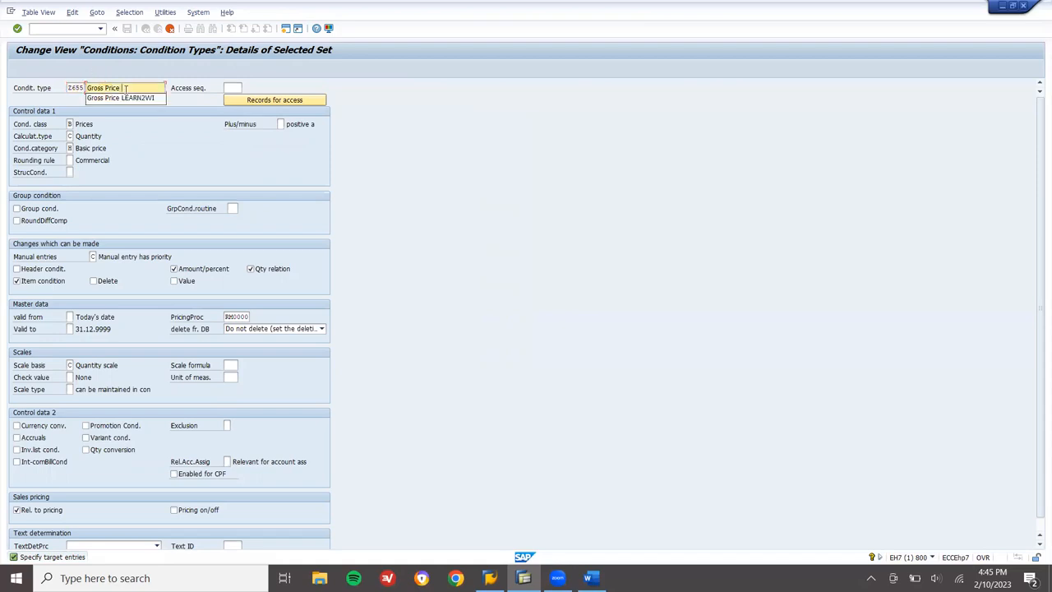
key(BackSpace)
key(BackSpace)
key(BackSpace)
key(BackSpace)
key(BackSpace)
key(BackSpace)
key(BackSpace)
key(BackSpace)
text(RS PRICE LEARN2WIN)
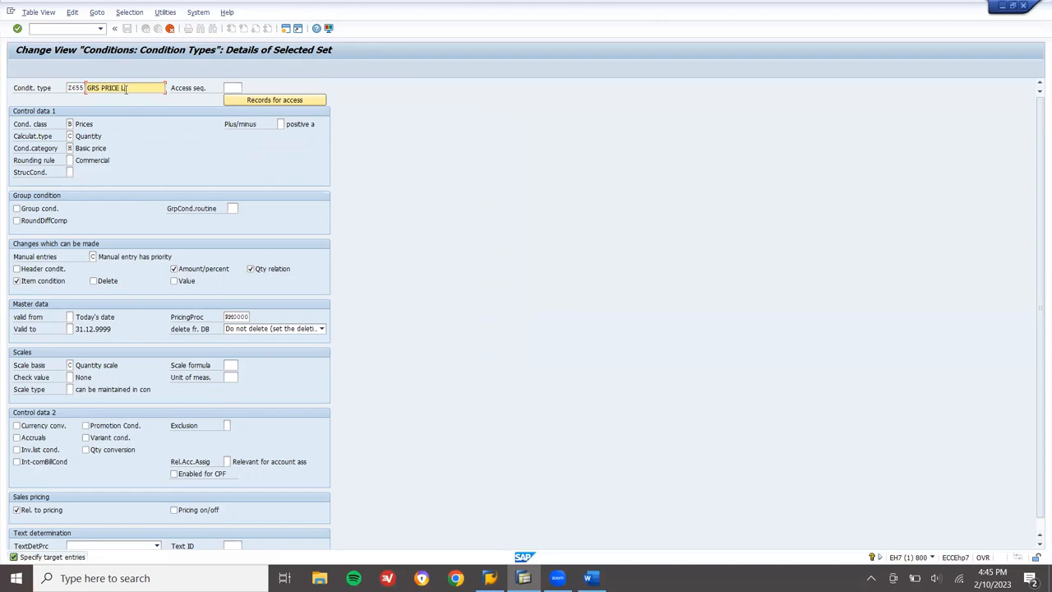
Copy Z655 from item 2 of the Word checklist and paste it as the condition type's access sequence in SAP.
click(235, 86)
key(alt+Tab)
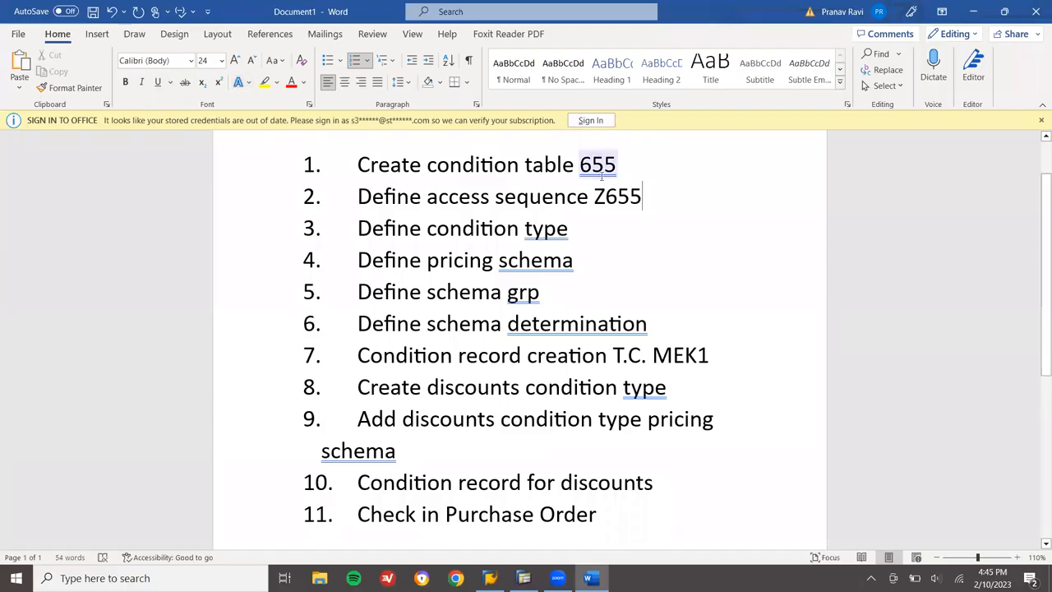
double_click(608, 193)
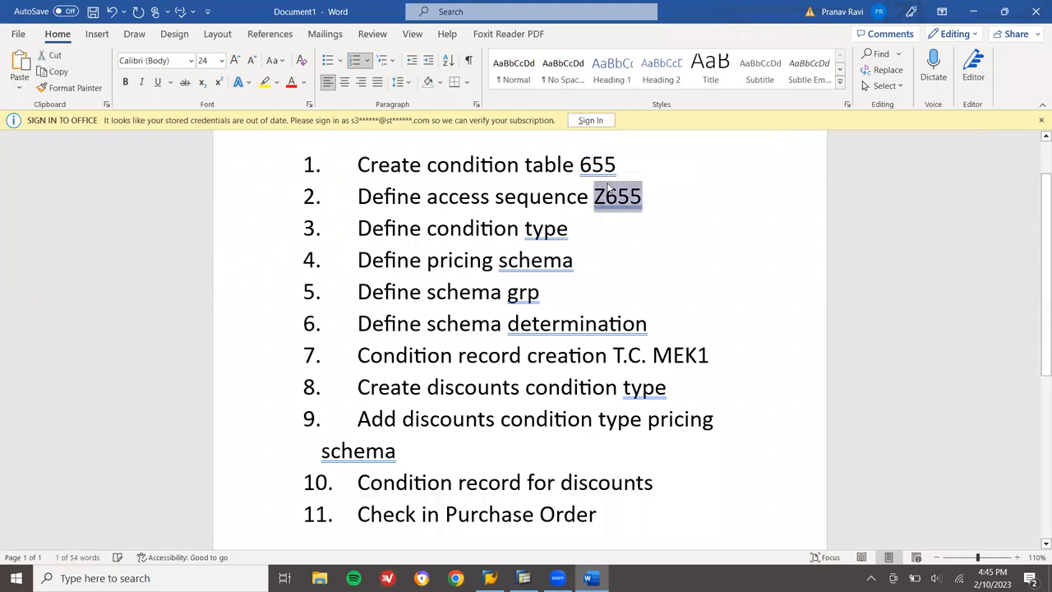
key(ctrl+c)
key(alt+Tab)
key(ctrl+v)
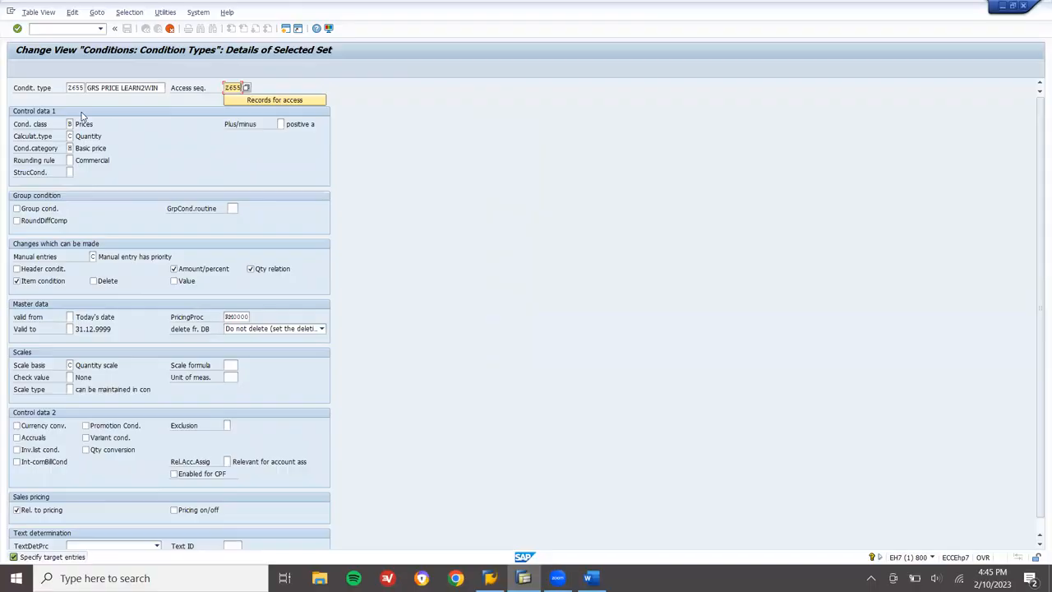
Switch to the Word checklist, add Z655 after "Define condition type" in item 3, and return to SAP.
key(alt+Tab)
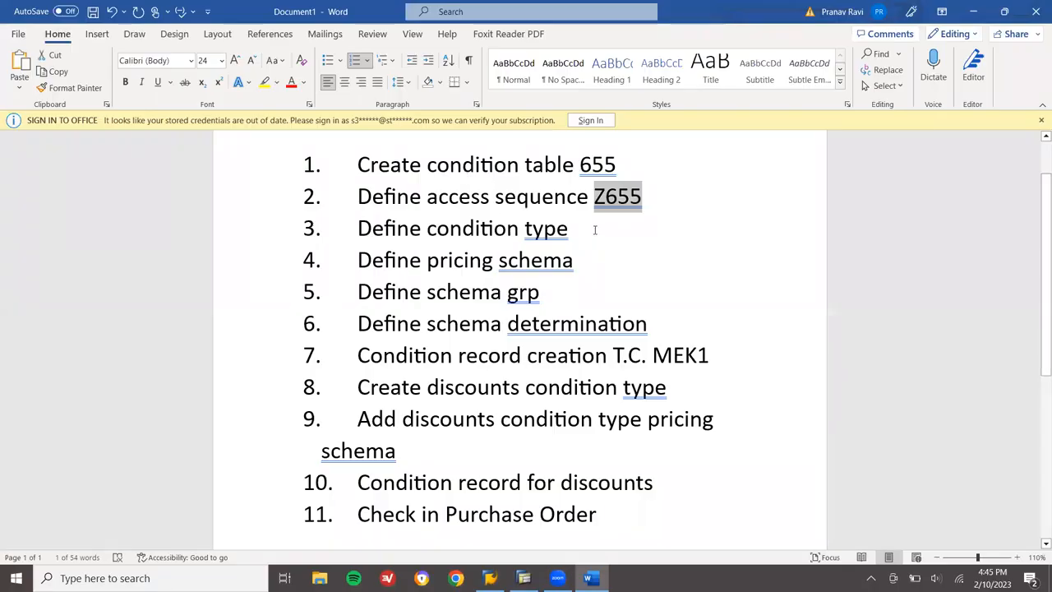
click(595, 229)
text(Z655)
key(alt+Tab)
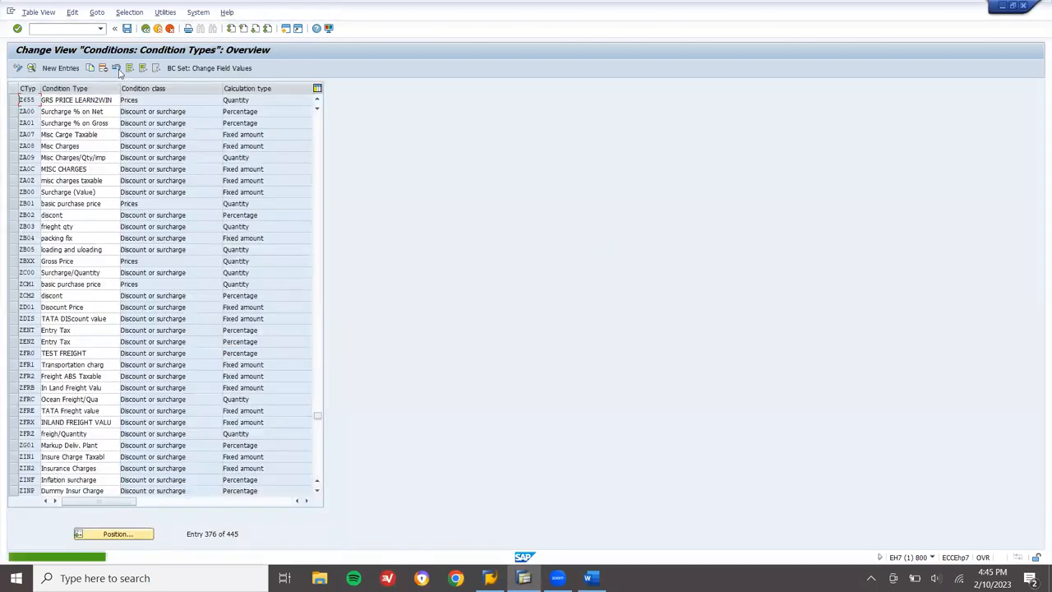
Save condition type Z655 to the proposed customizing request and leave the Define Condition Type activity.
click(126, 31)
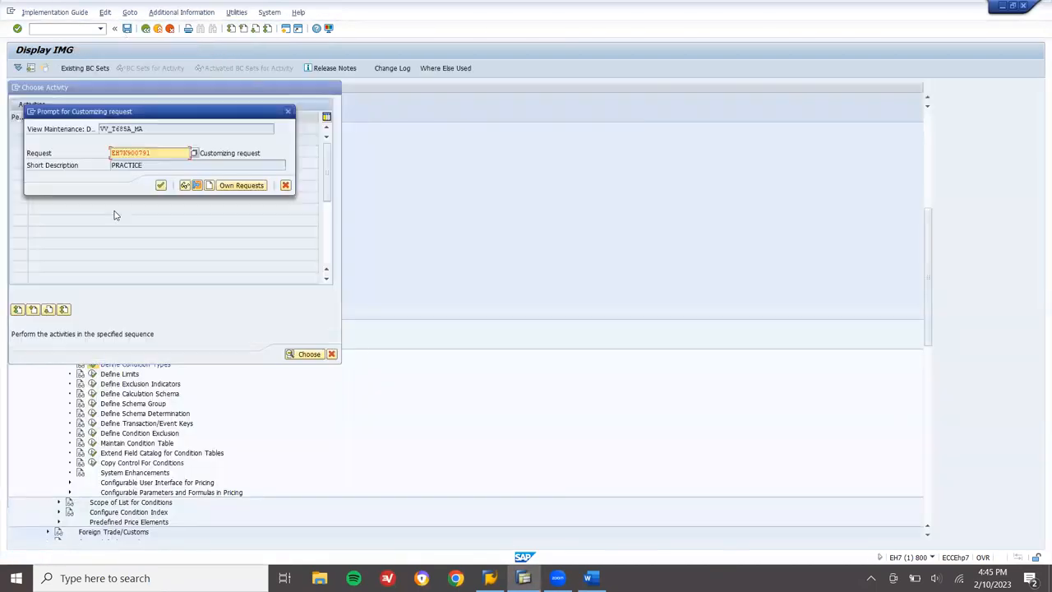
click(161, 186)
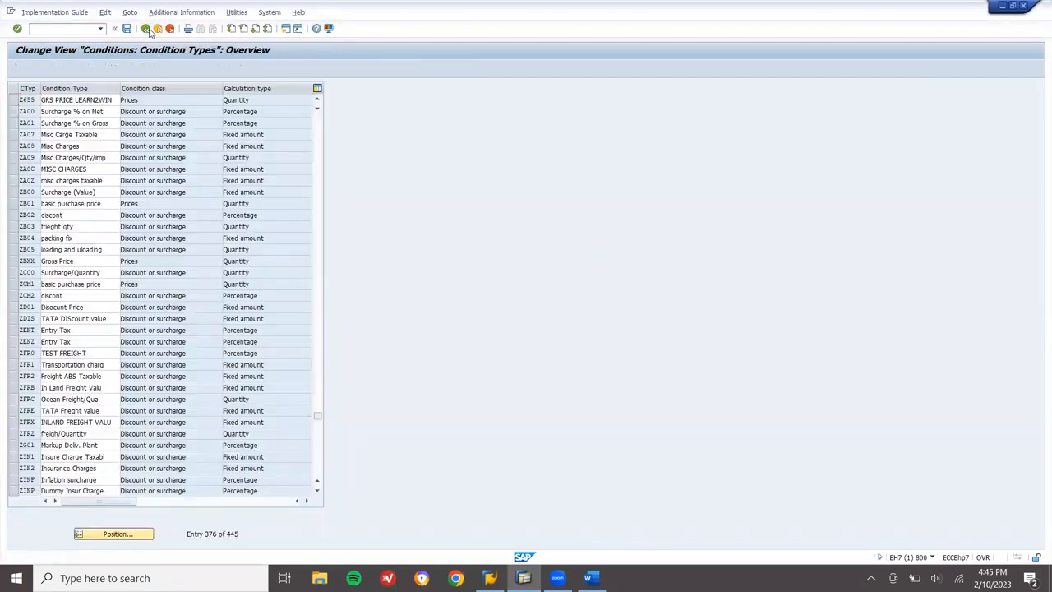
click(147, 29)
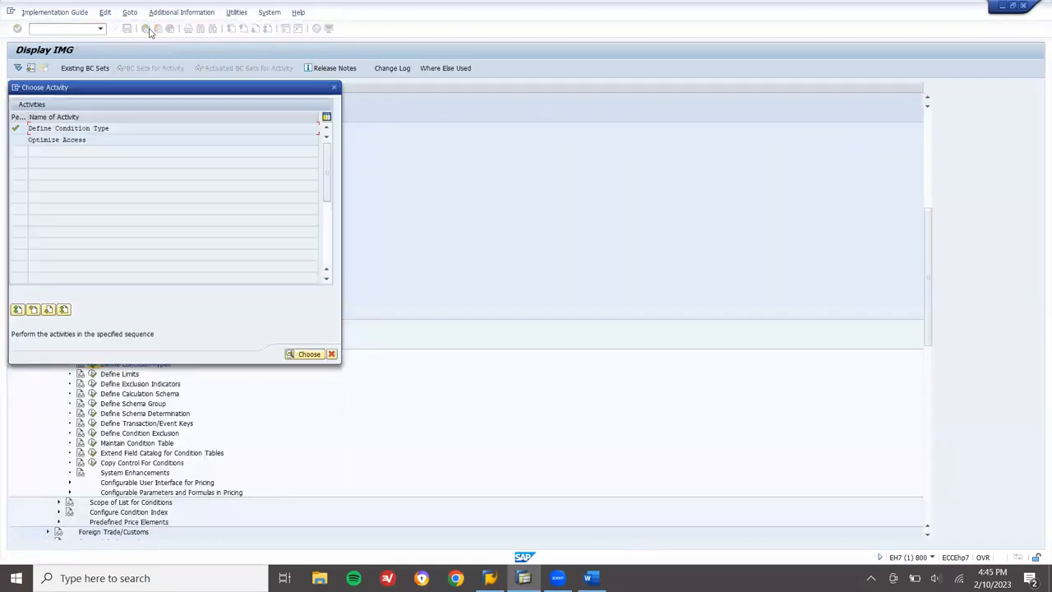
click(331, 354)
Switch to the Word checklist, add Z655ZZ after "Define pricing schema" in item 4, and return to SAP.
key(alt+Tab)
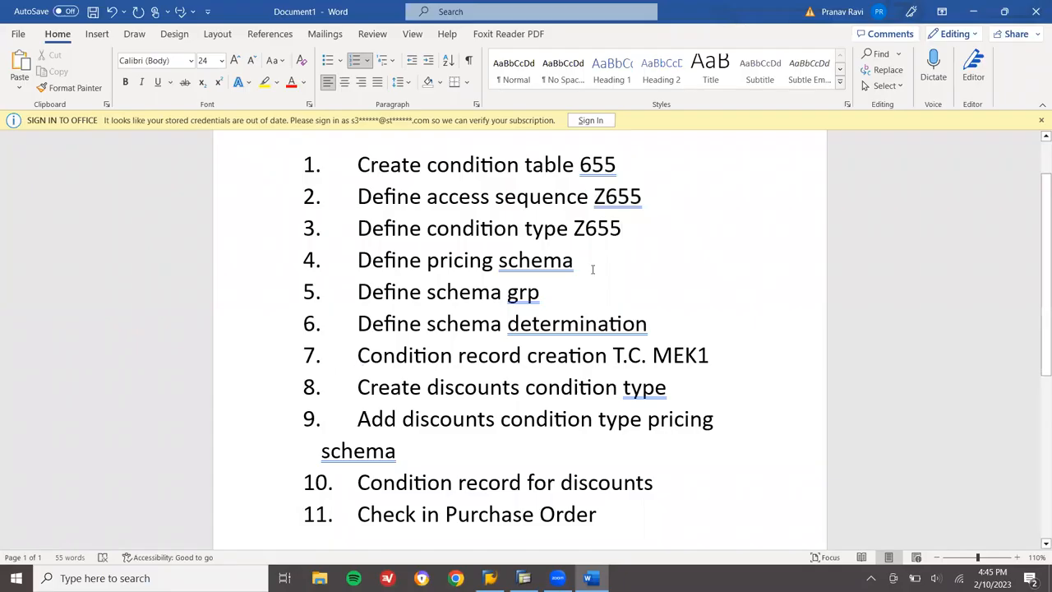
click(591, 269)
text(Z65511)
key(BackSpace)
key(BackSpace)
text(ZZ)
key(alt+Tab)
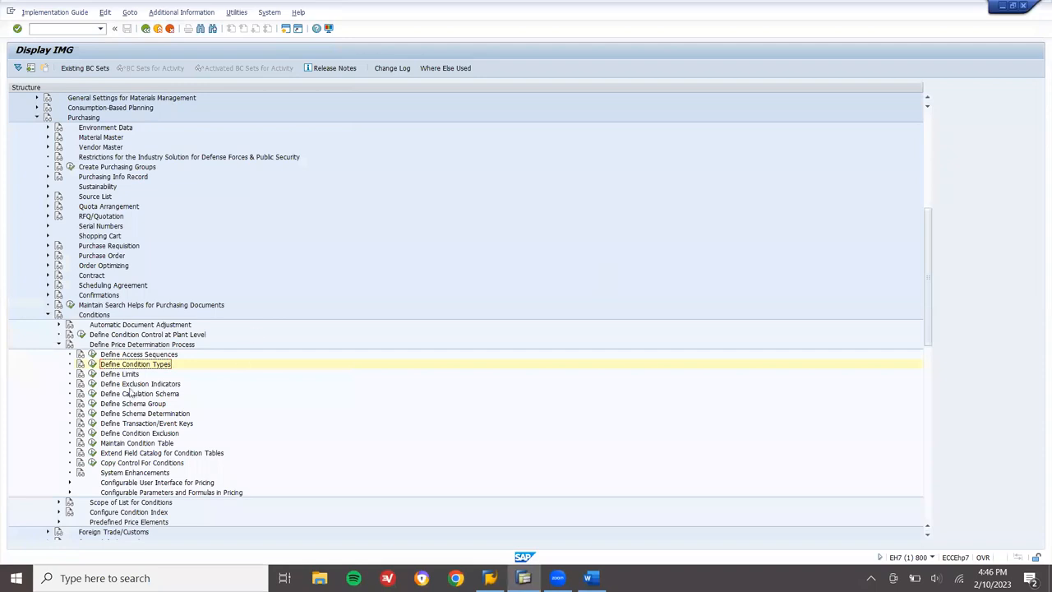
Open Define Calculation Schema, review the control data of standard schema RM0000, and return to the schema overview.
click(93, 394)
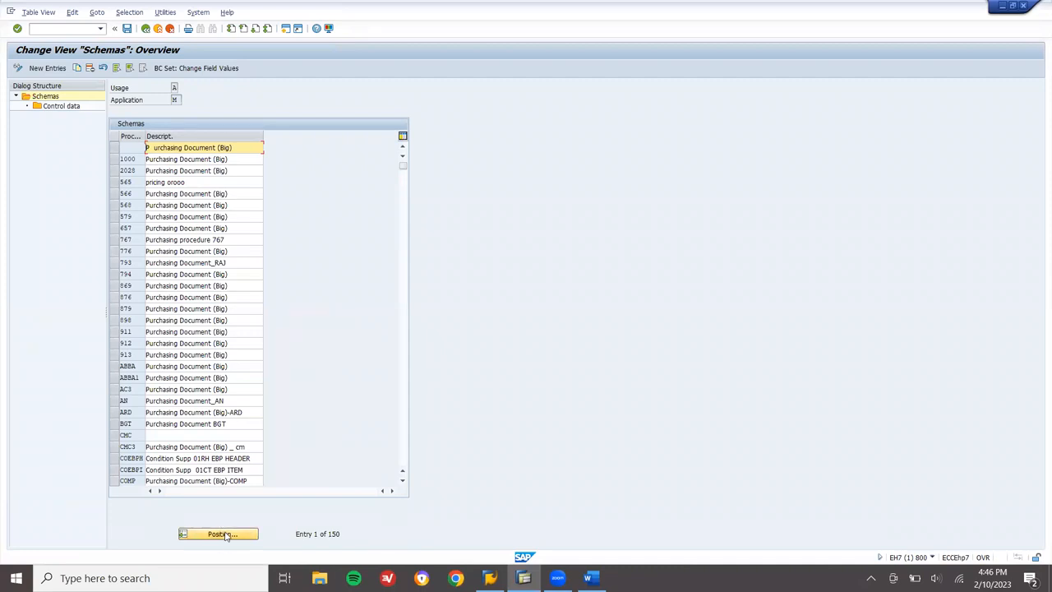
click(223, 535)
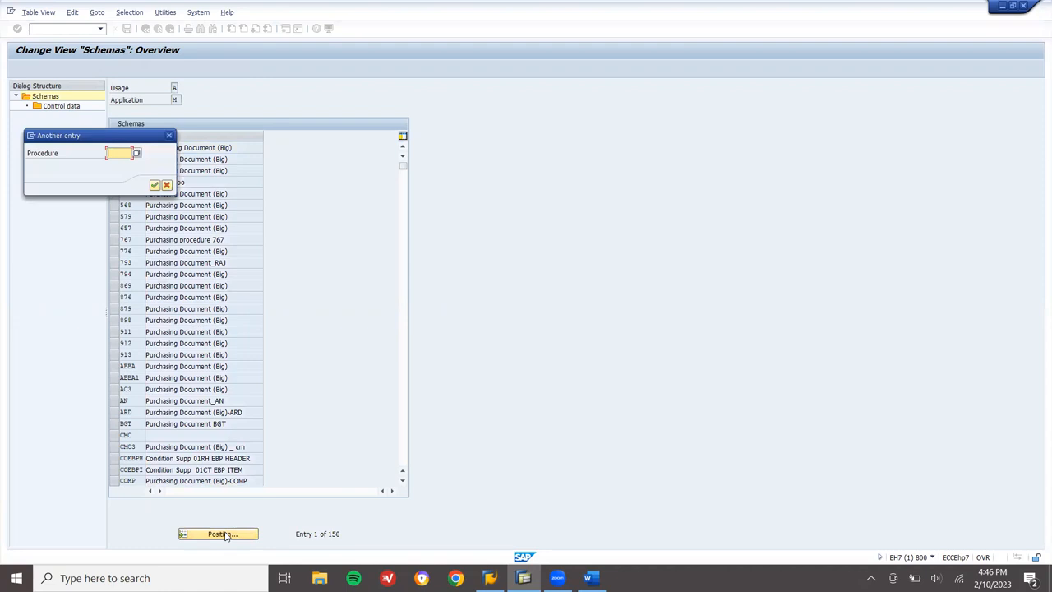
text(RM00)
key(Return)
click(114, 147)
double_click(74, 107)
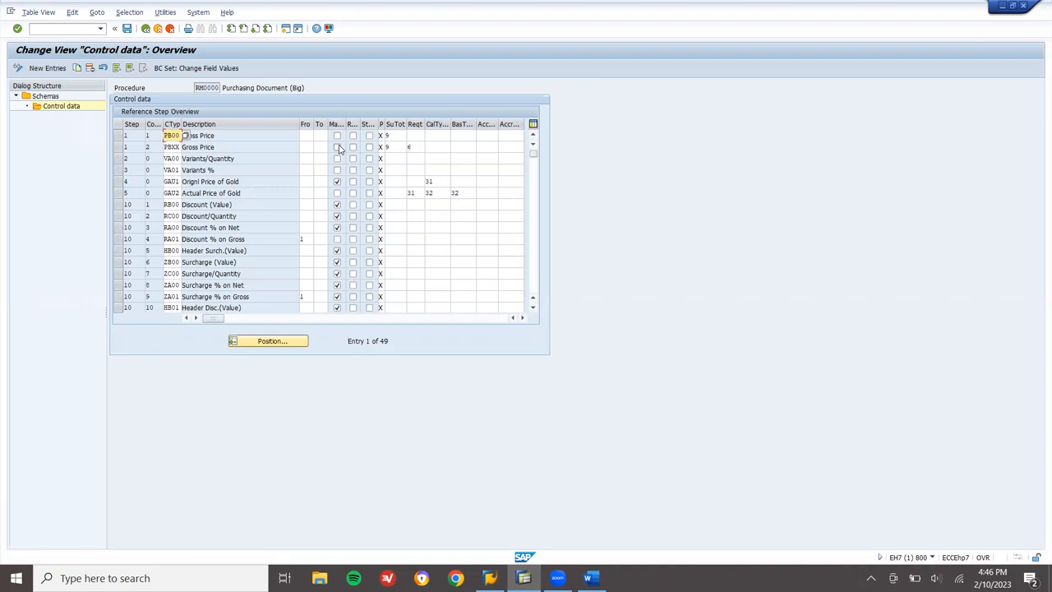
click(234, 149)
click(146, 29)
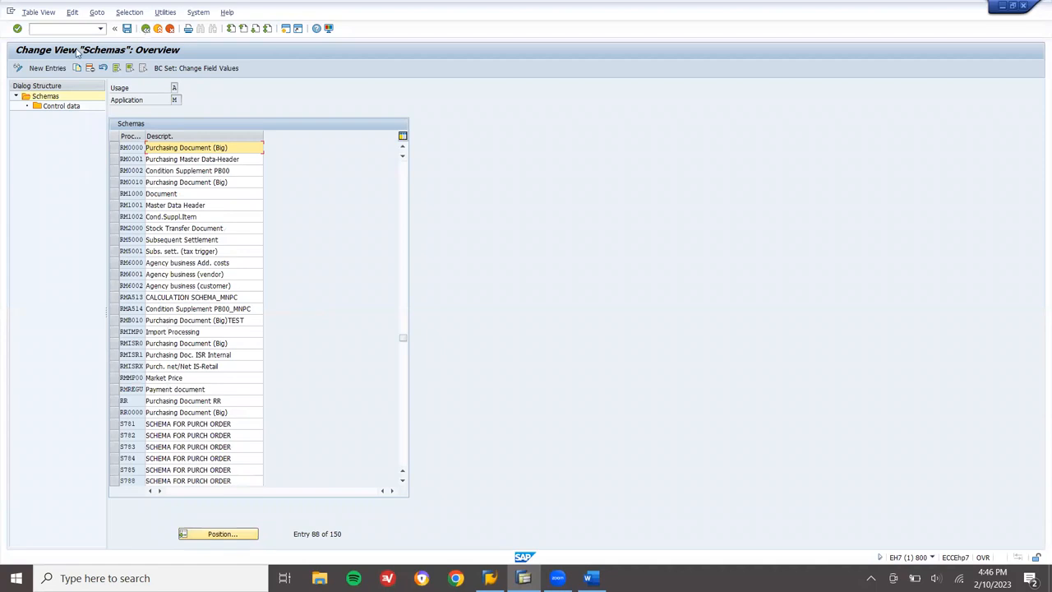
Create a new schema using Z655ZZ copied from item 4 of the Word checklist, with the description LEARN2WIN.
click(49, 68)
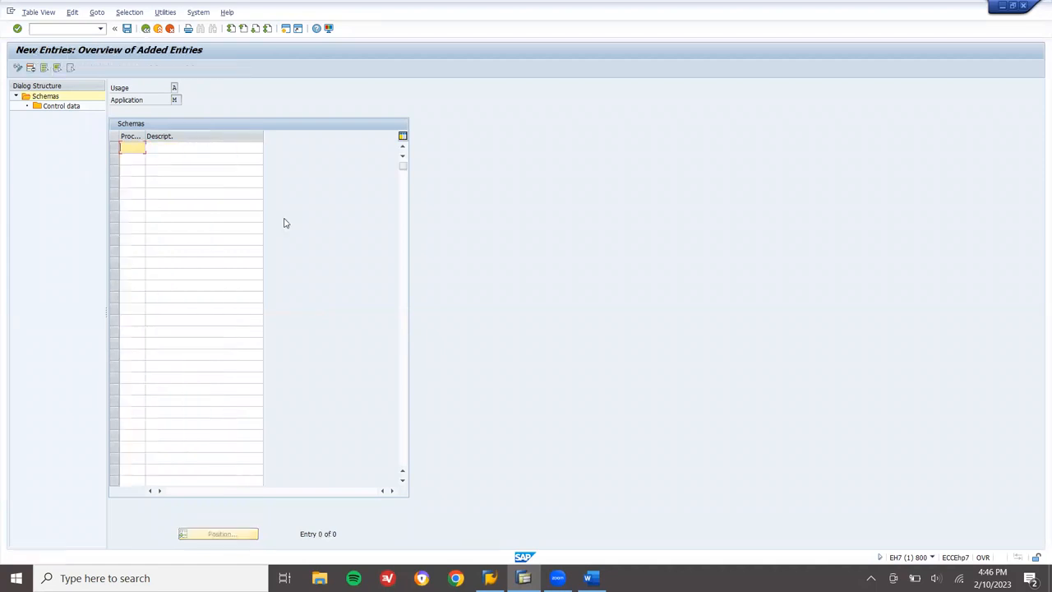
key(alt+Tab)
double_click(596, 257)
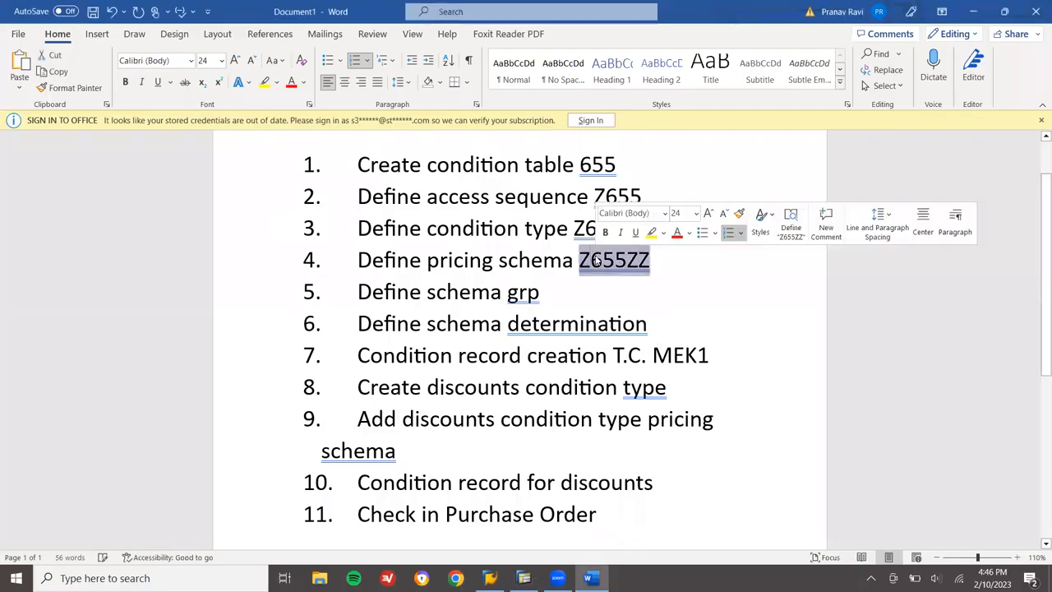
key(ctrl+c)
key(alt+Tab)
key(ctrl+v)
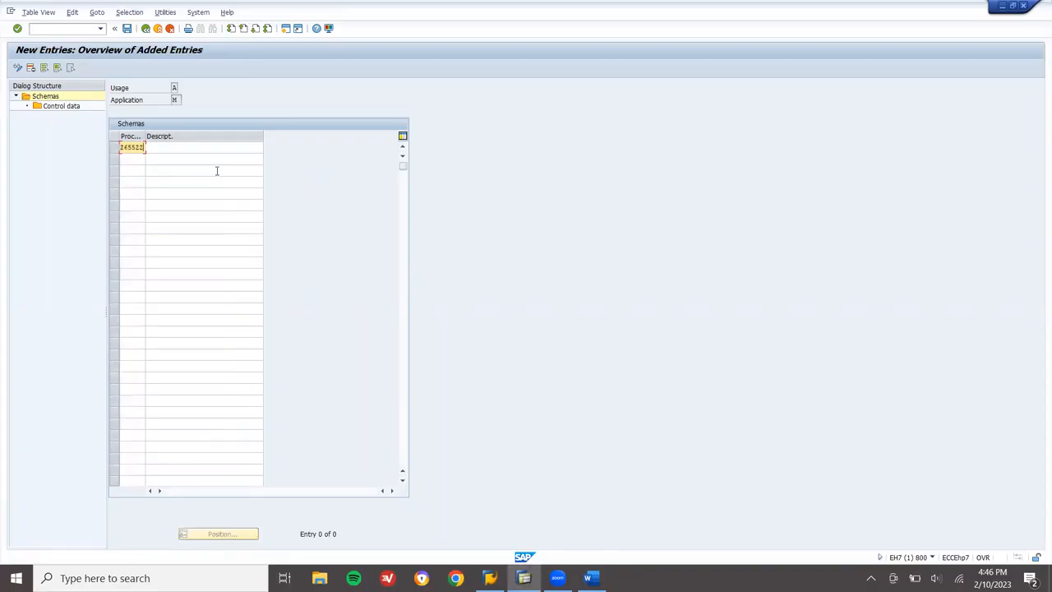
key(Tab)
text(LEARN2WIN)
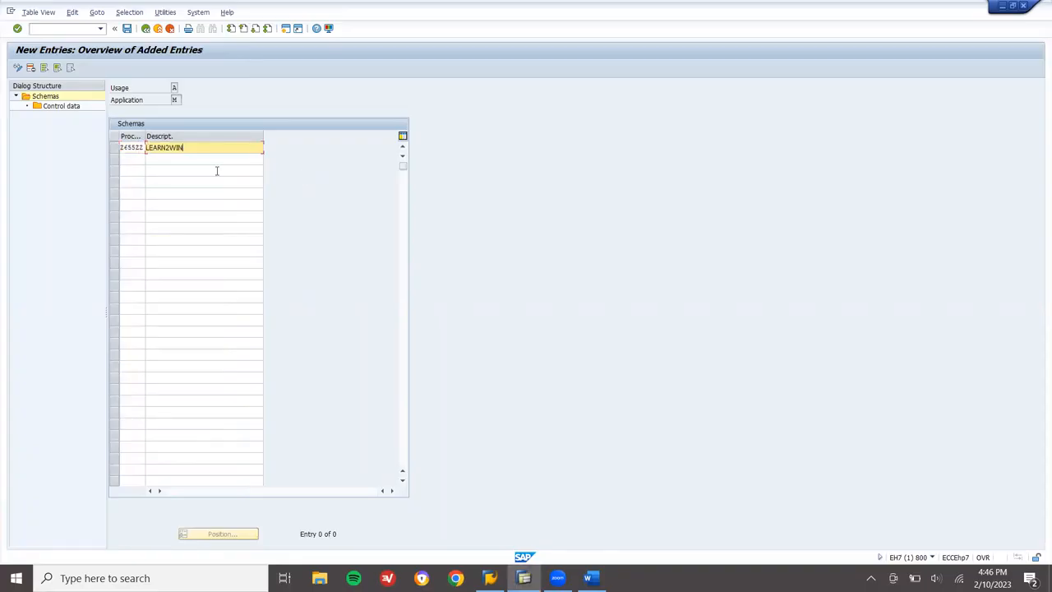
key(Return)
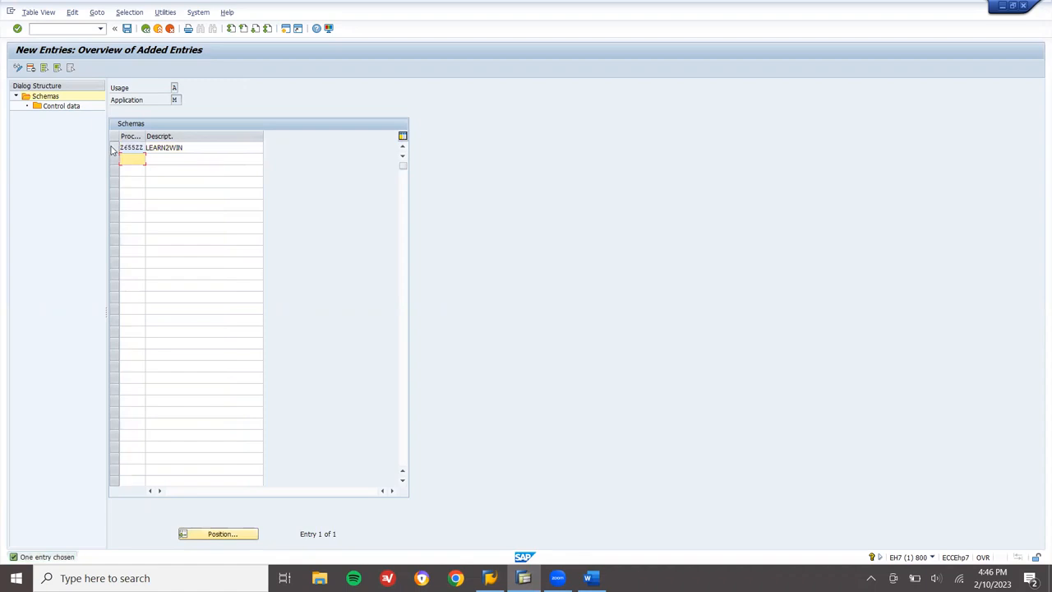
Add a control data entry to schema Z655ZZ with step 1 and condition type Z655 from the Word checklist.
click(114, 147)
double_click(63, 107)
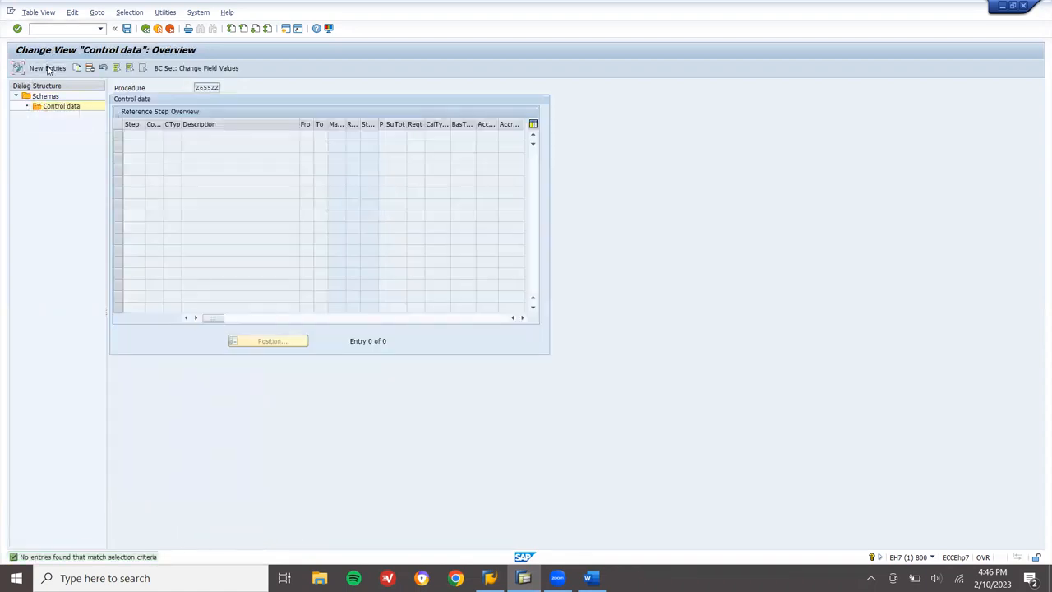
click(47, 69)
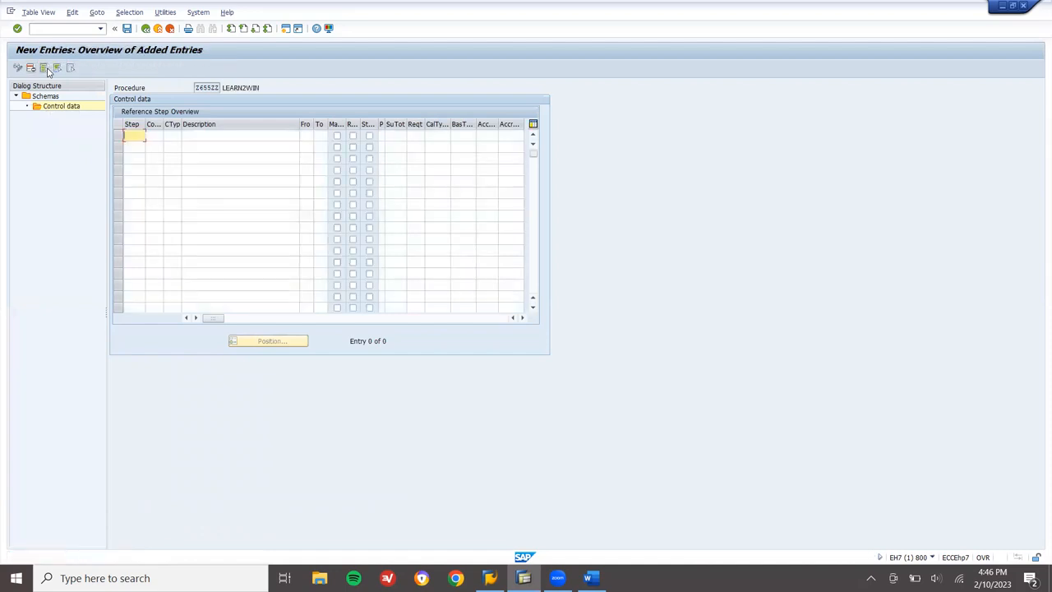
key(Tab)
key(alt+Tab)
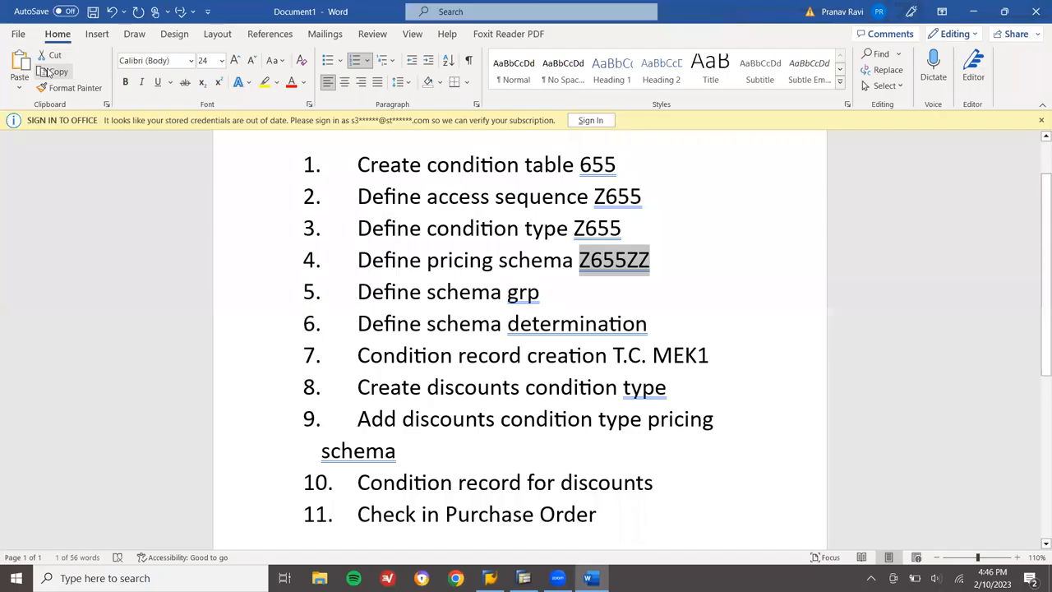
double_click(605, 230)
key(alt+Tab)
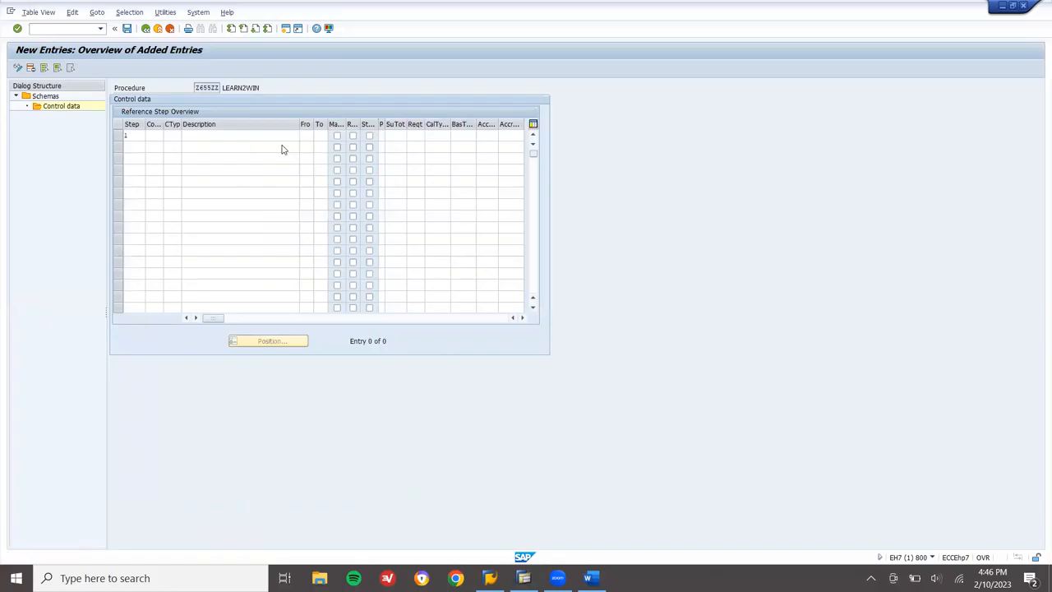
key(ctrl+v)
key(Return)
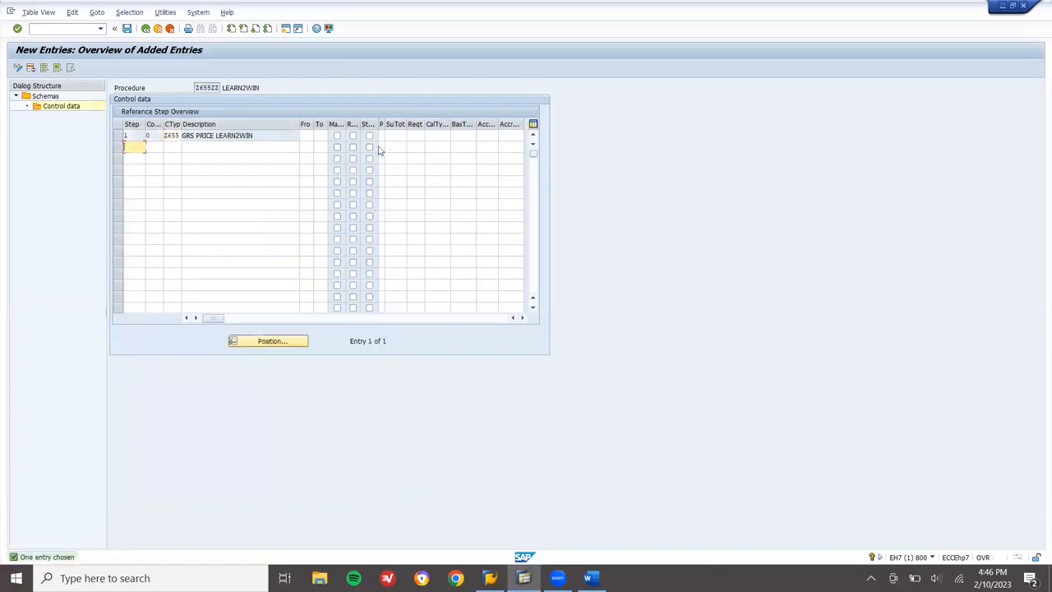
Set the print indicator to X and the subtotal to 9 for the Z655 control data entry.
click(382, 137)
text(X)
click(397, 137)
text(9)
key(Return)
Save schema Z655ZZ to the proposed customizing request and return to the schema overview.
key(ctrl+s)
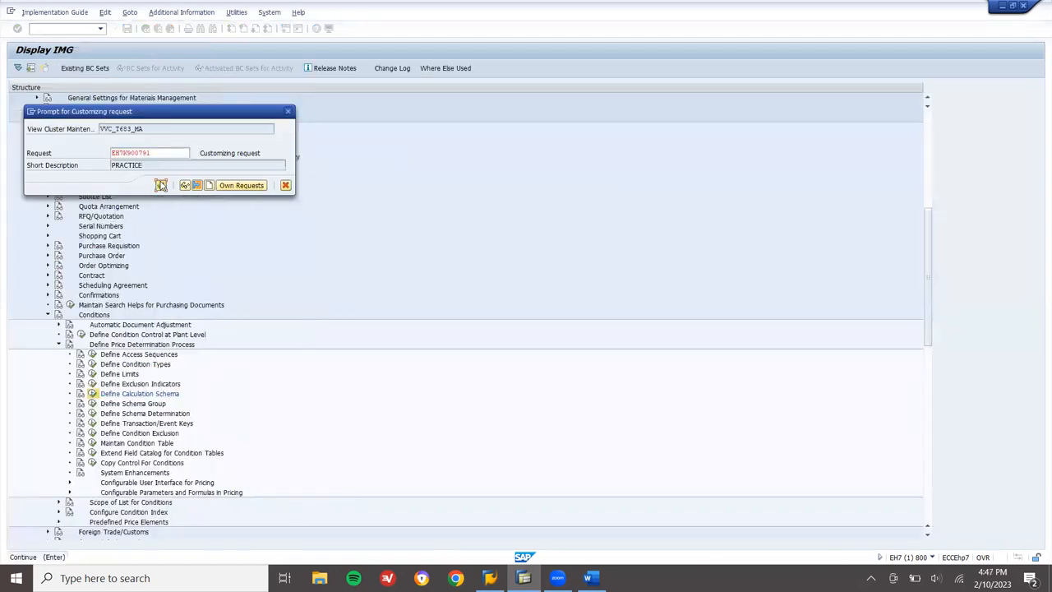
click(161, 185)
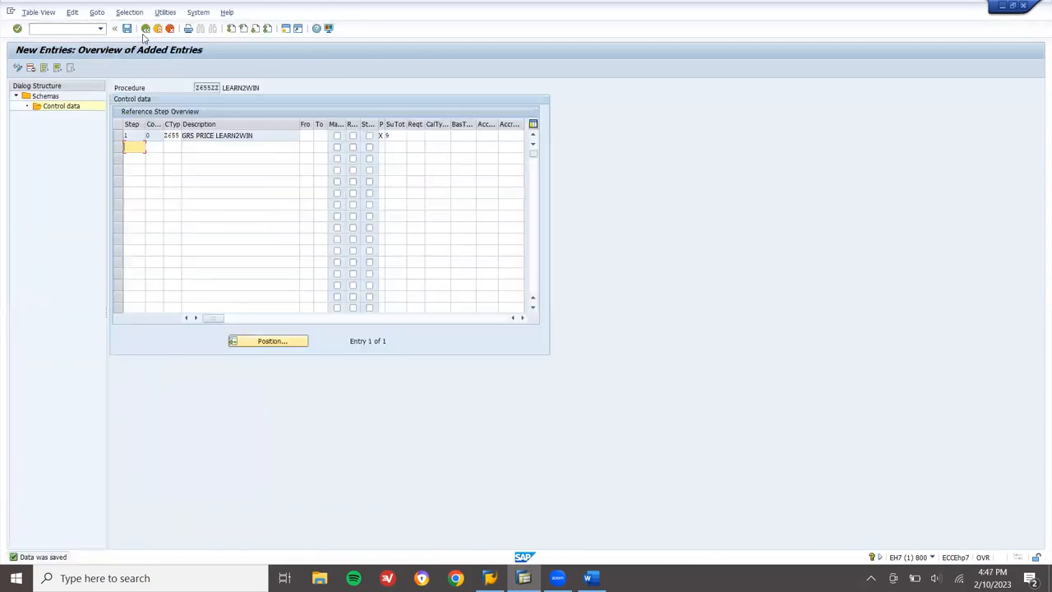
click(146, 29)
click(144, 31)
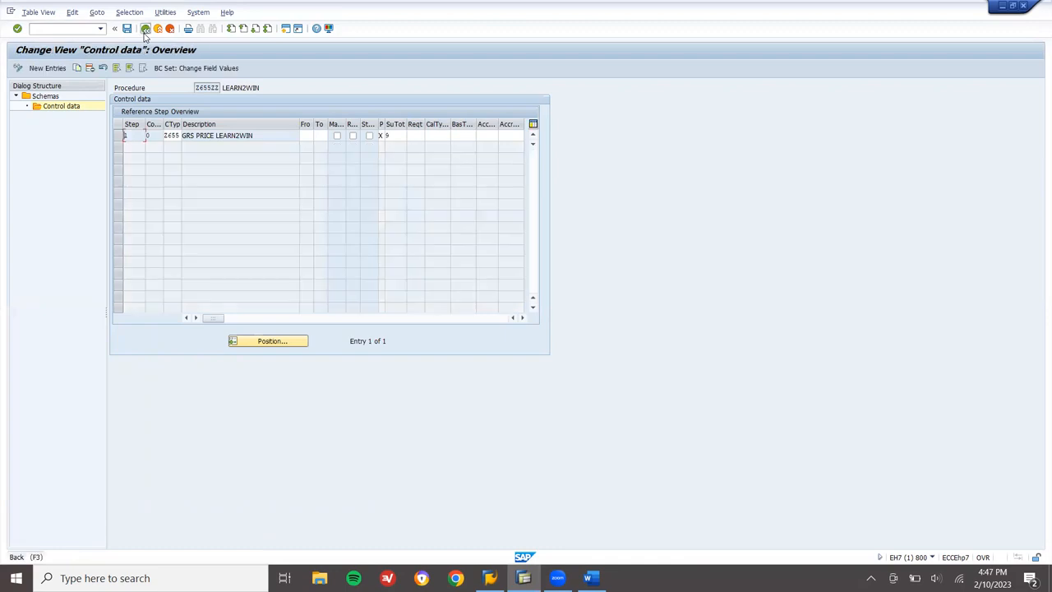
click(145, 31)
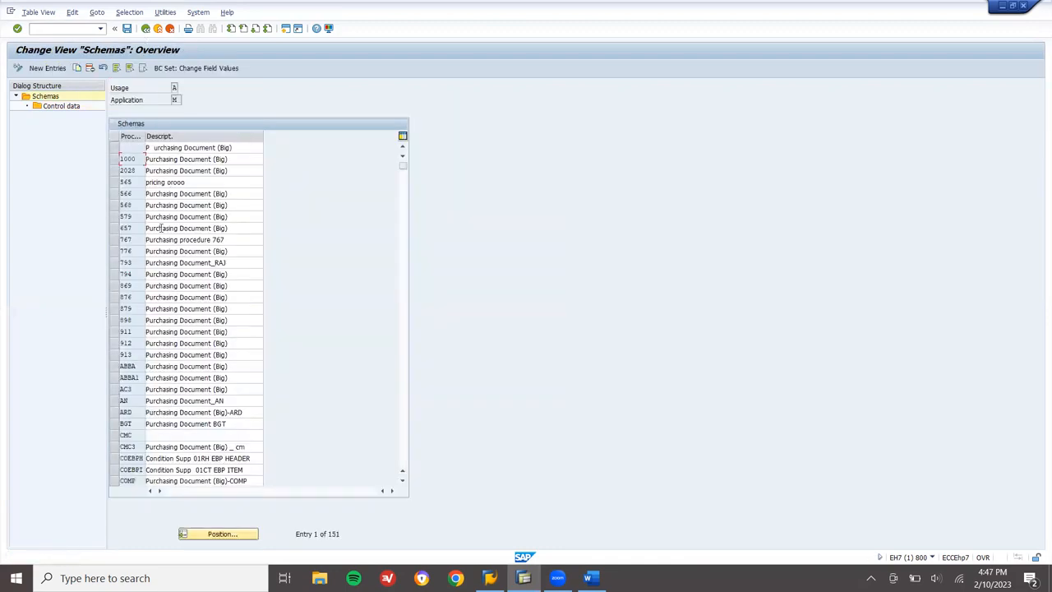
Locate standard schema RM0000 again, examine the requirement values in its control data, and return to the schema overview.
click(215, 534)
text(RM)
key(Return)
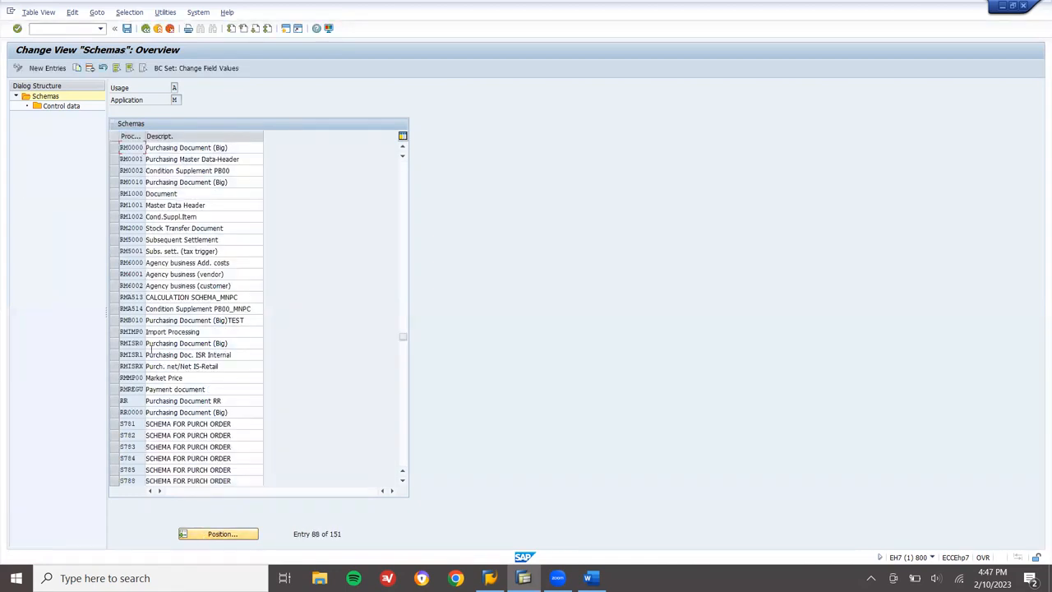
click(115, 148)
double_click(61, 106)
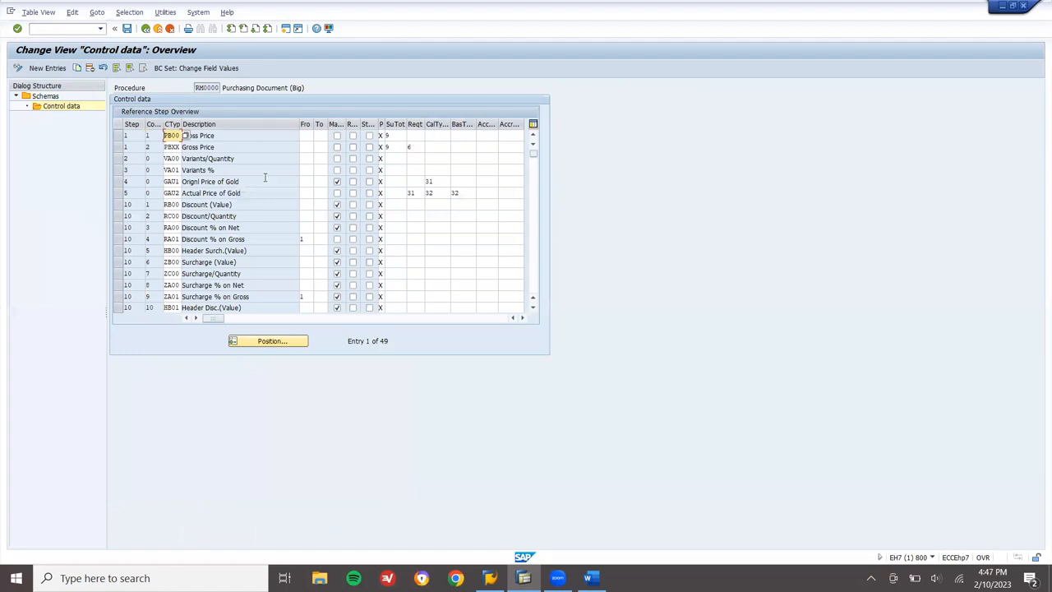
key(F3)
click(115, 148)
double_click(69, 107)
click(418, 146)
key(F3)
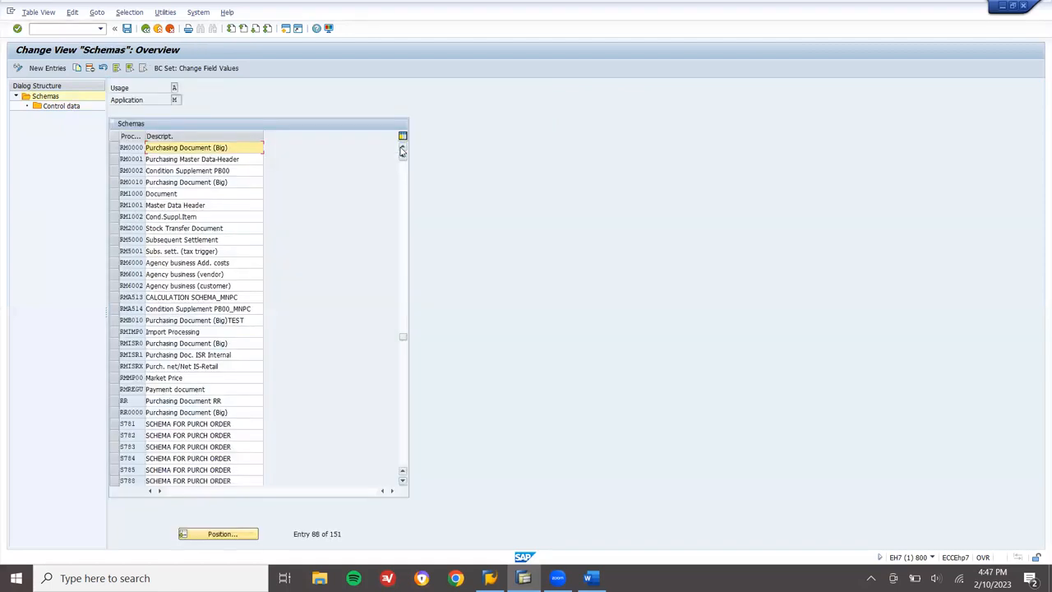
Check the schema name in the Word checklist, then locate schema Z655ZZ in SAP and open its control data.
click(220, 533)
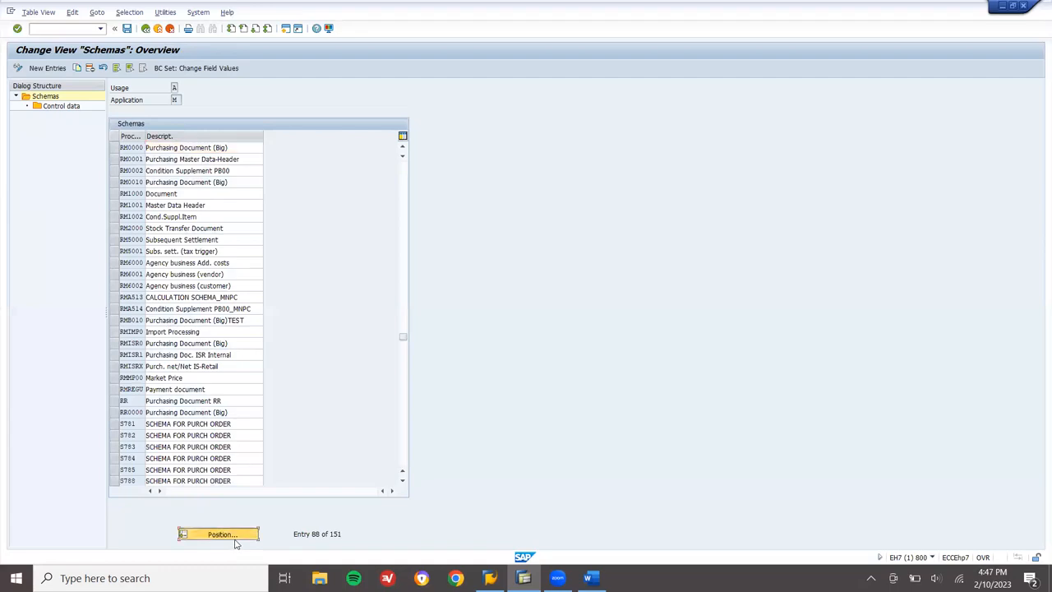
key(alt+Tab)
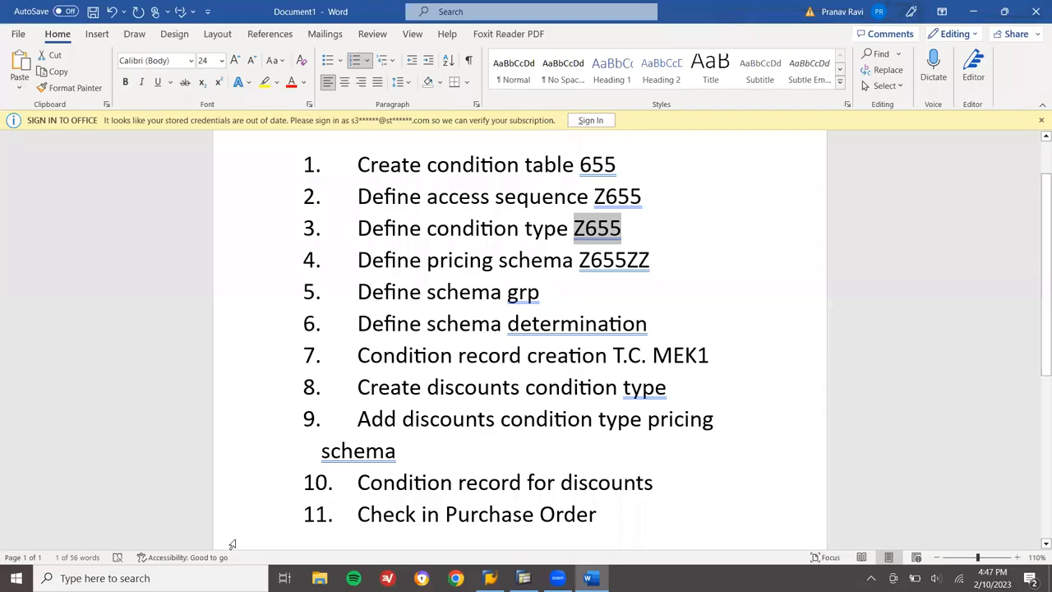
key(alt+Tab)
text(Z)
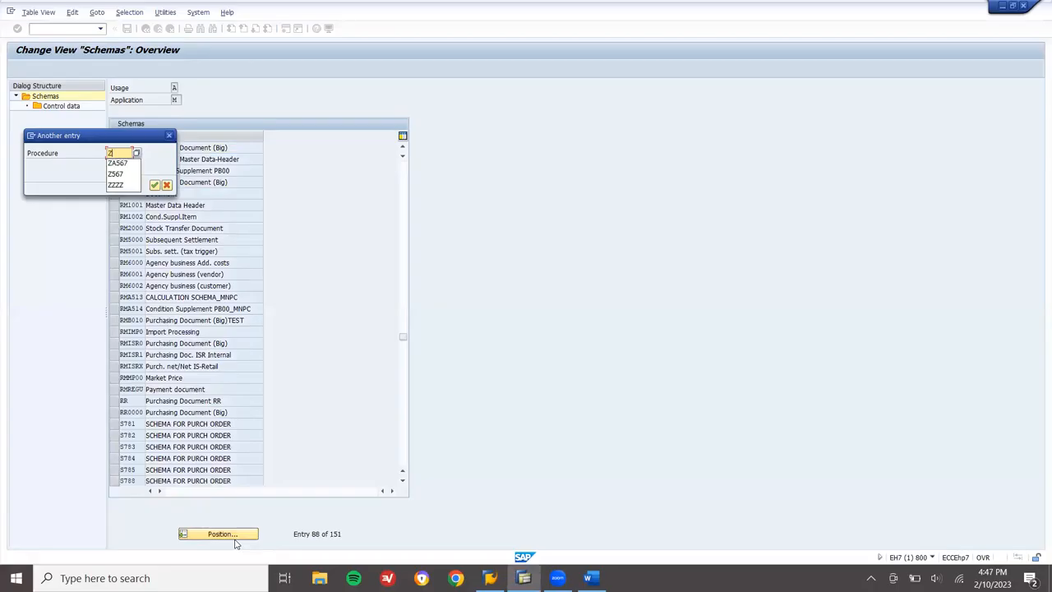
text(655Z)
key(Return)
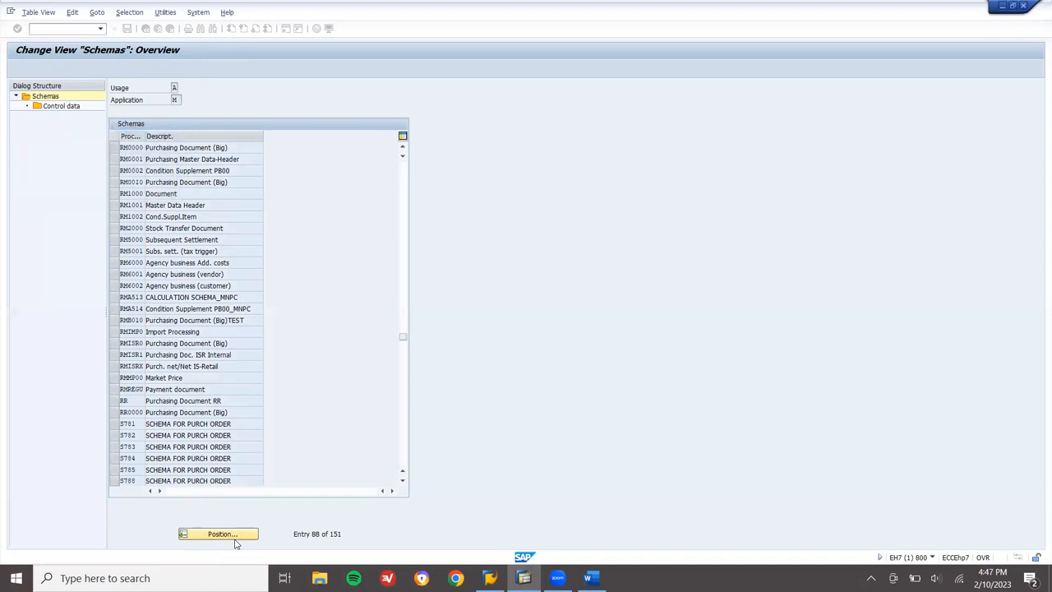
click(115, 148)
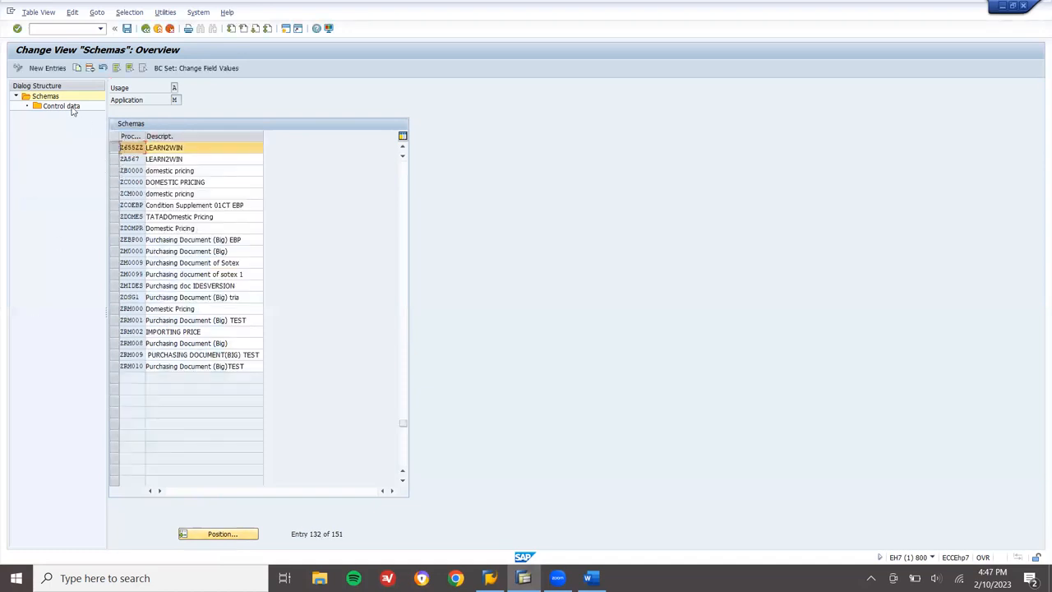
double_click(71, 106)
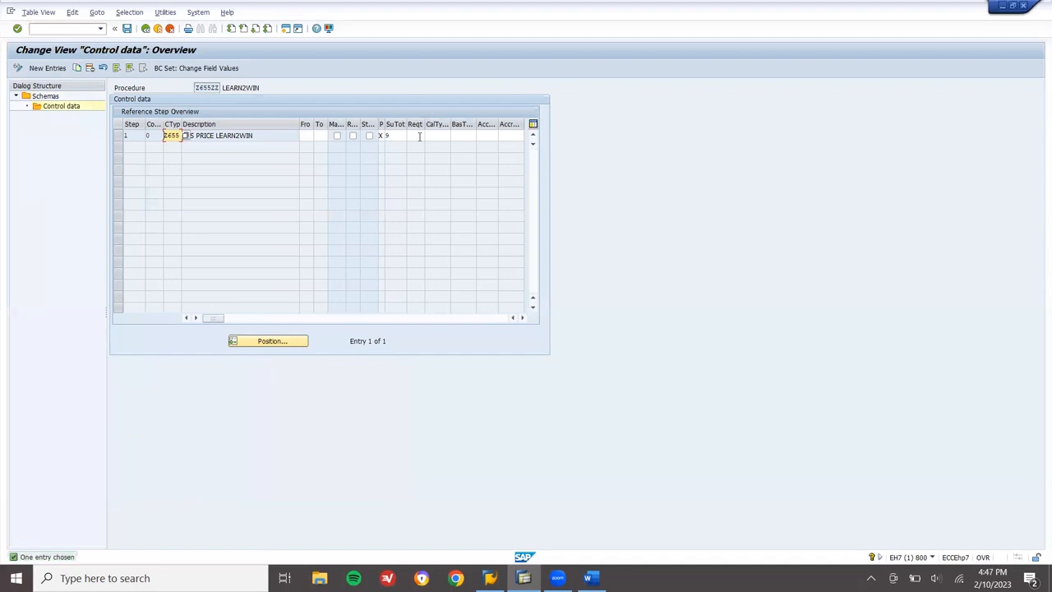
Set the requirement of the Z655 entry to routine 6, Cond.exclusion <>'X'.
click(418, 137)
text(6)
key(Return)
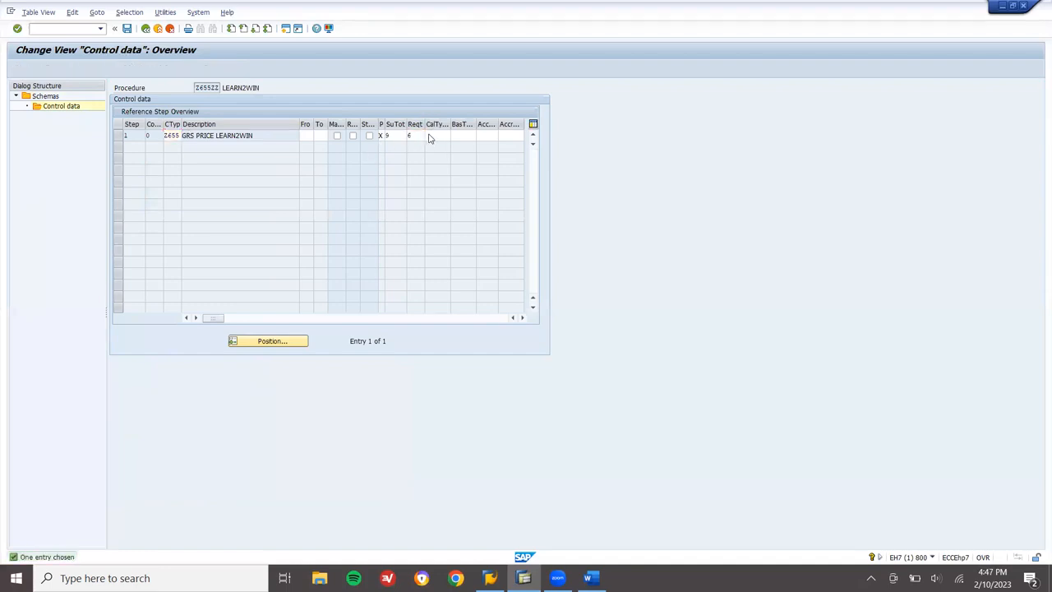
key(F4)
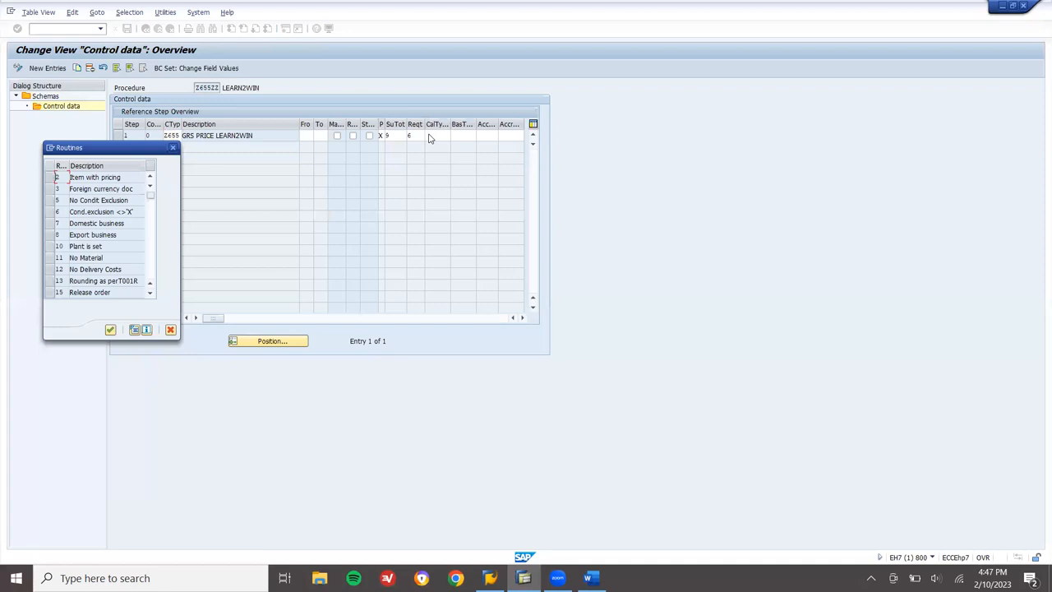
click(51, 212)
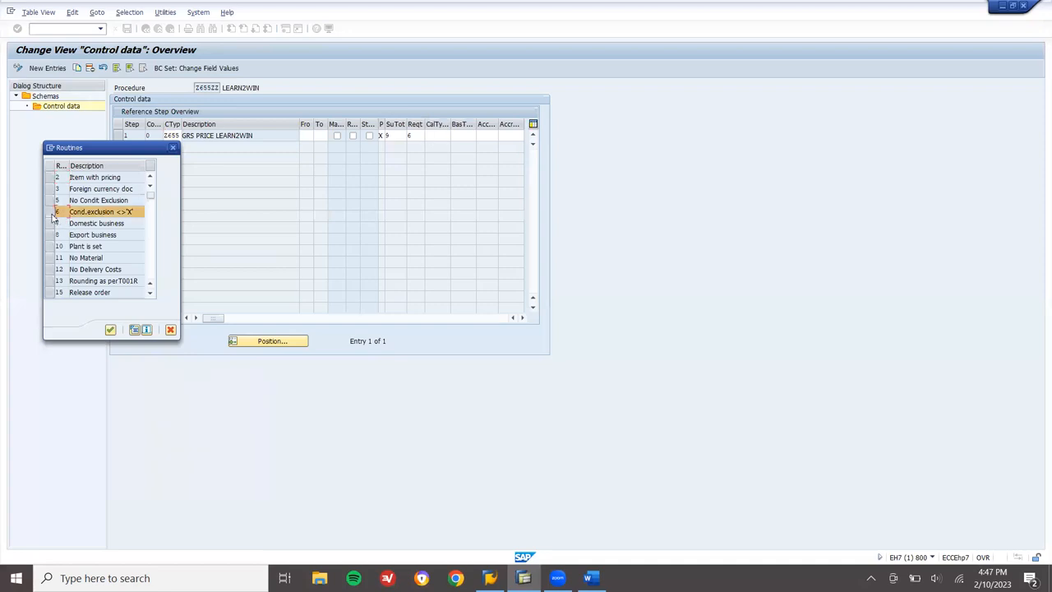
click(110, 329)
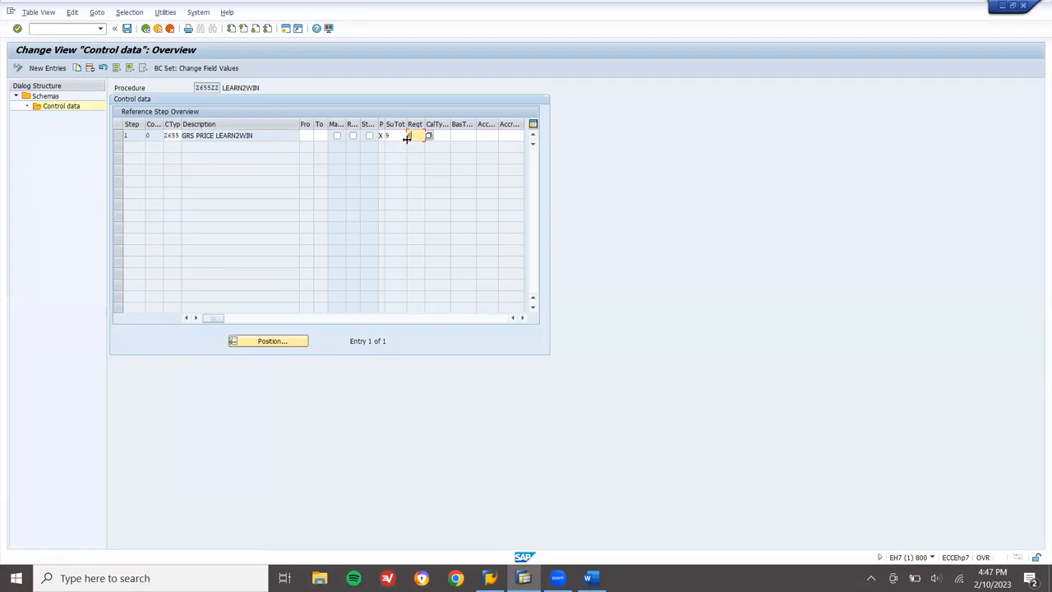
Save the control data of schema Z655ZZ and leave the Define Calculation Schema activity.
drag(418, 135, 400, 136)
click(127, 29)
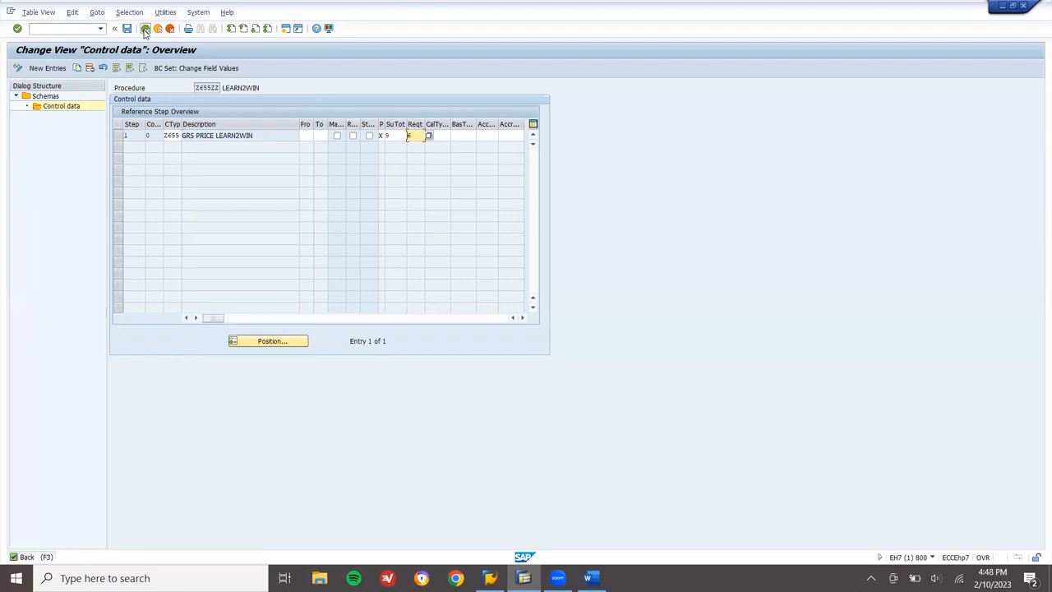
click(145, 29)
click(144, 29)
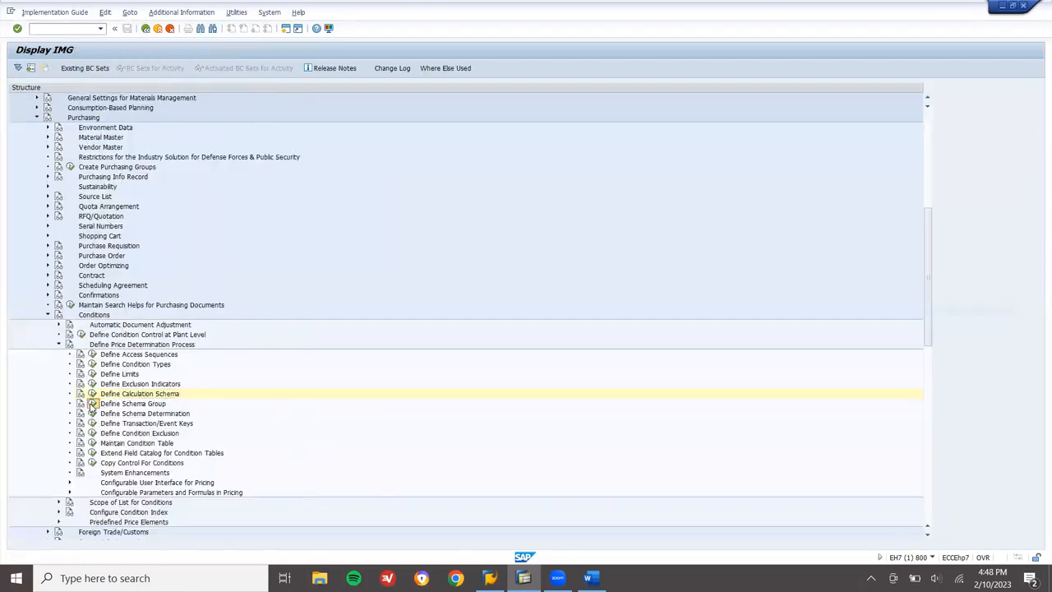
In Define Schema Group, add a vendor schema group X4 with the description VN LEARN2WIN.
click(92, 403)
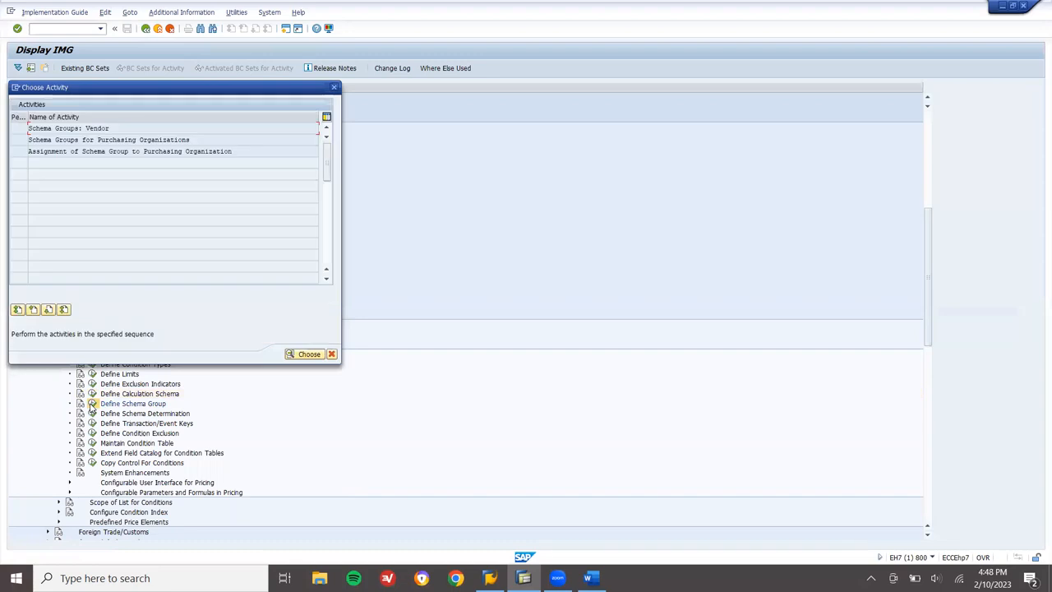
double_click(130, 129)
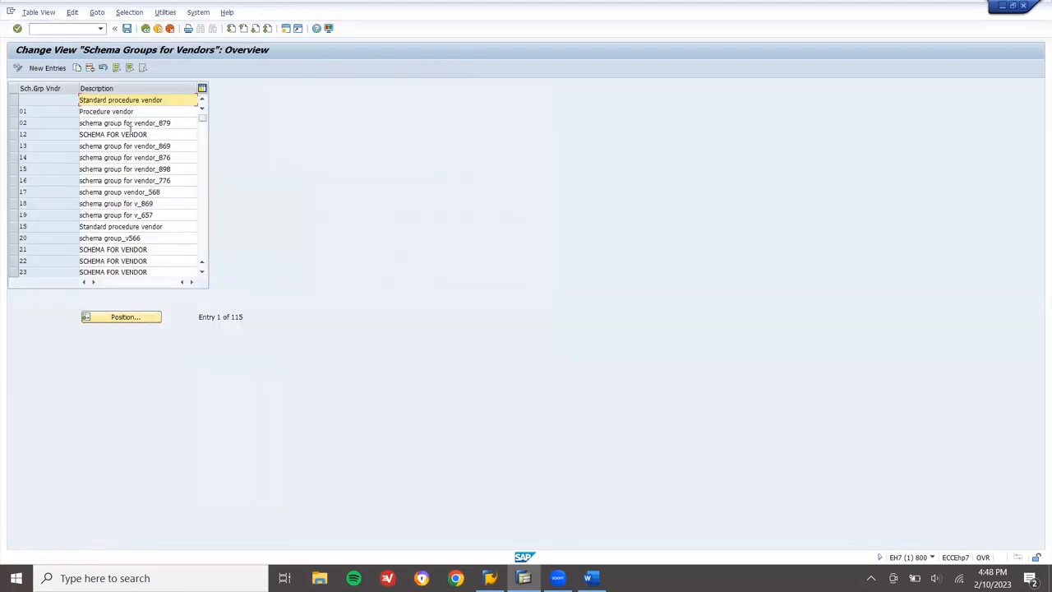
click(47, 68)
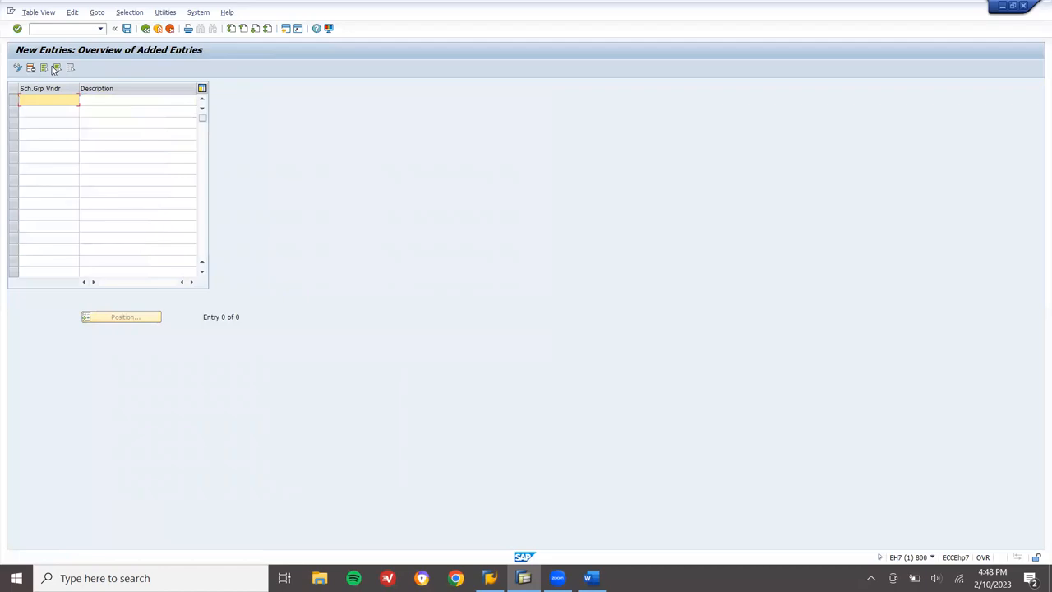
key(alt+Tab)
key(alt+Tab)
key(alt+Tab)
key(alt+Tab)
text(X4)
key(Tab)
text(V)
key(Down)
key(Return)
key(Return)
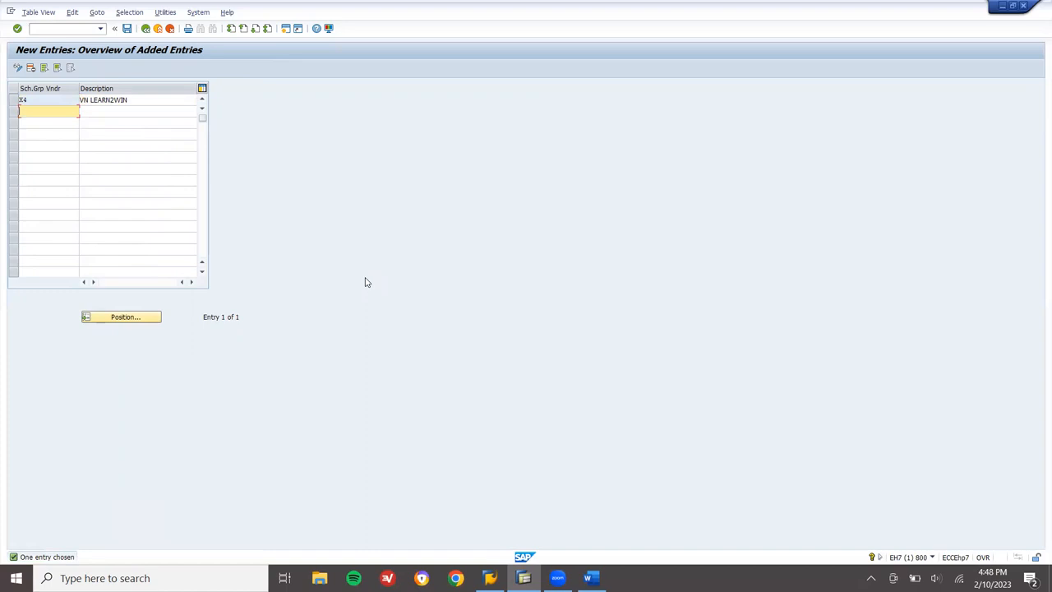
Save the new vendor schema group and return to the list of schema group activities.
key(ctrl+s)
key(Return)
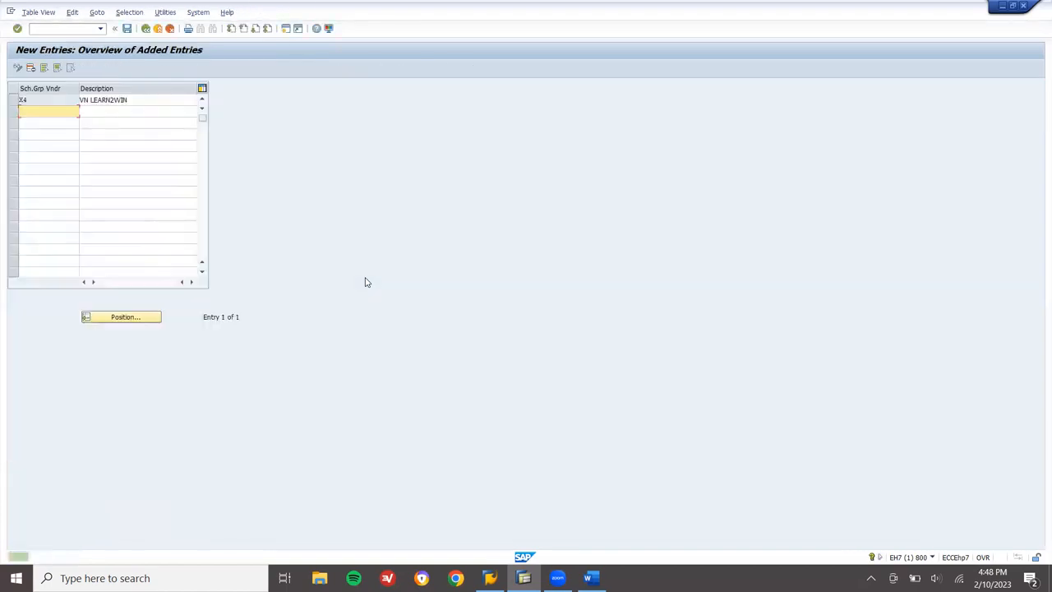
key(F3)
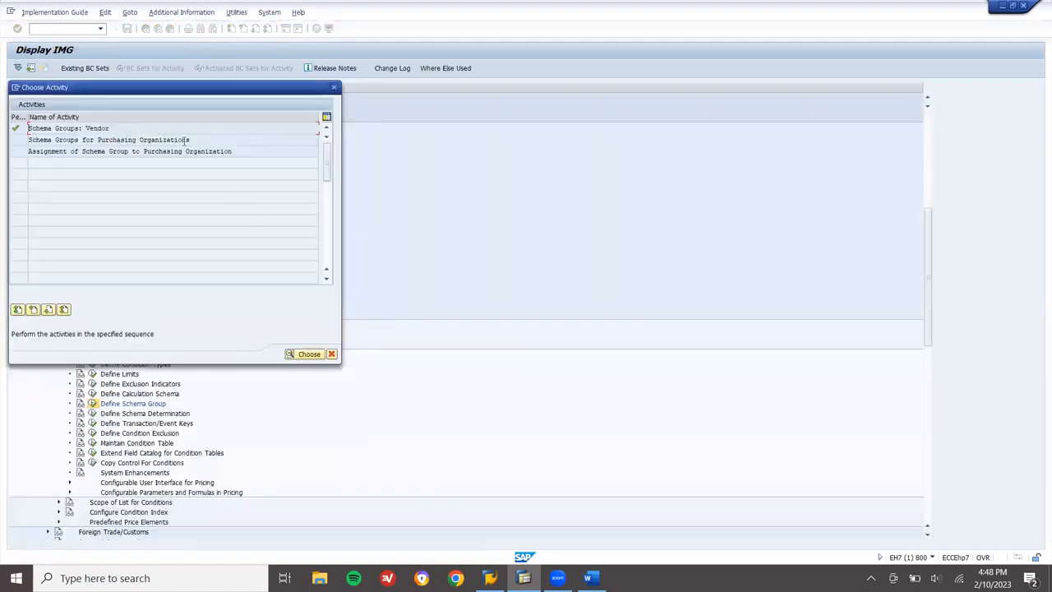
Create and save schema group X444 for purchasing organizations with the description SCH GRP PO, and return to the activity list.
double_click(184, 139)
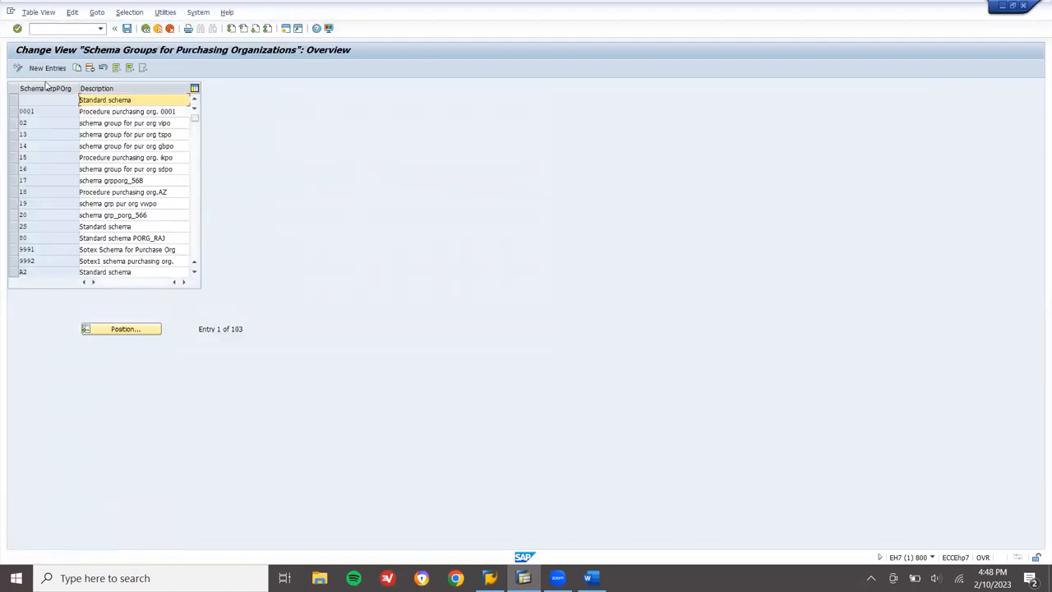
click(47, 68)
text(X44)
key(Tab)
text(S)
key(Down)
key(Return)
key(Return)
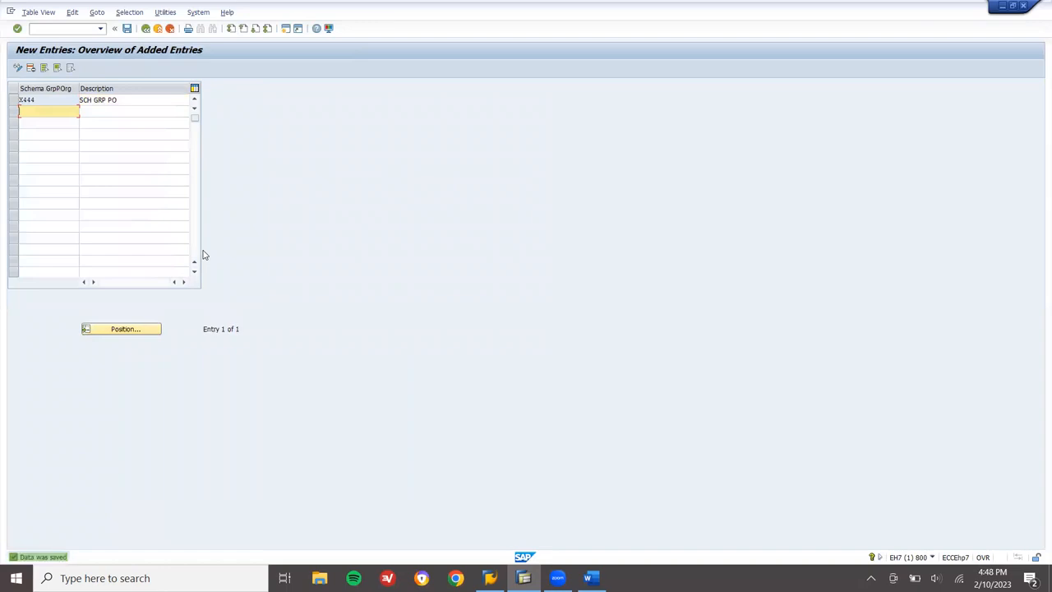
key(F3)
key(F3)
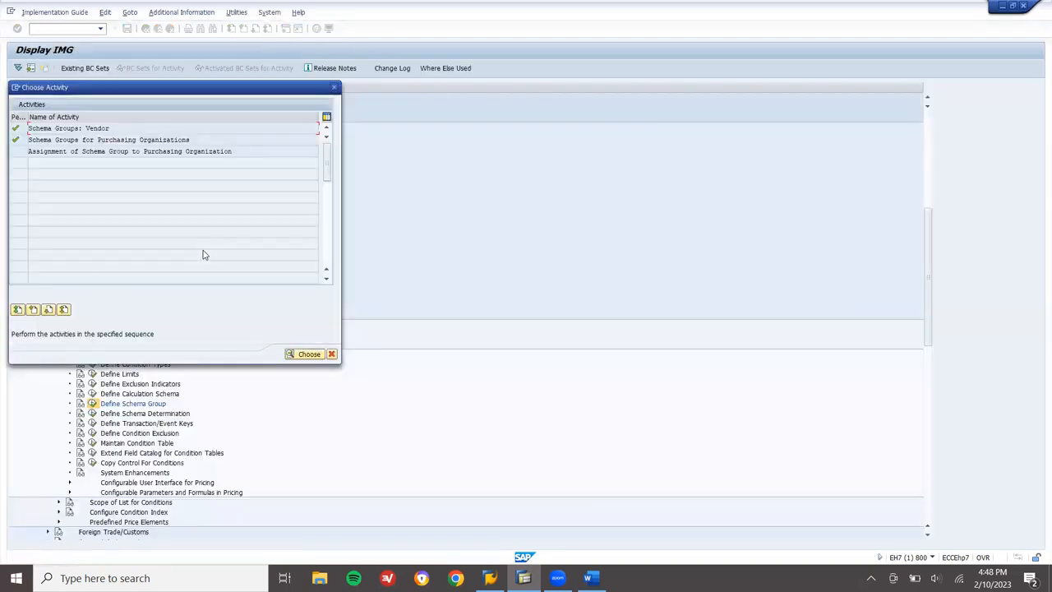
In the schema group assignment to purchasing organizations, locate purchasing organization HK01 and set its schema group to X444.
double_click(130, 151)
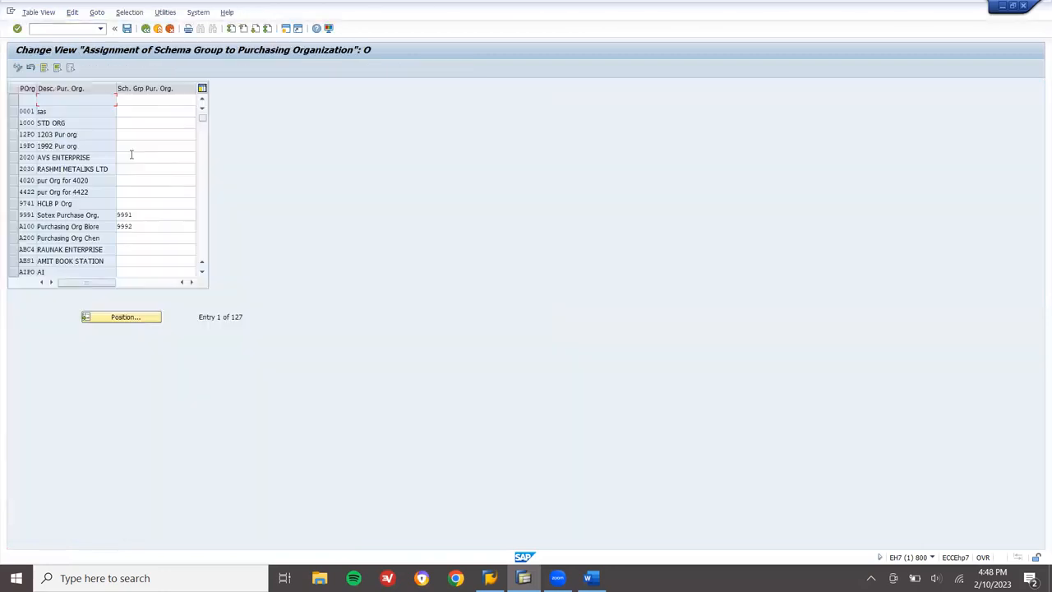
click(126, 319)
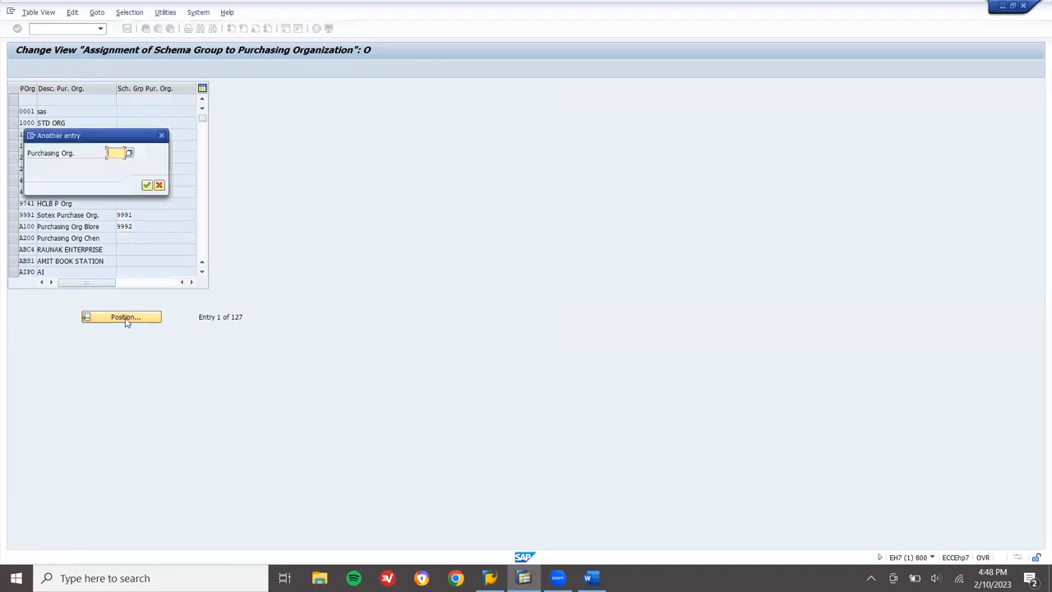
text(HK01)
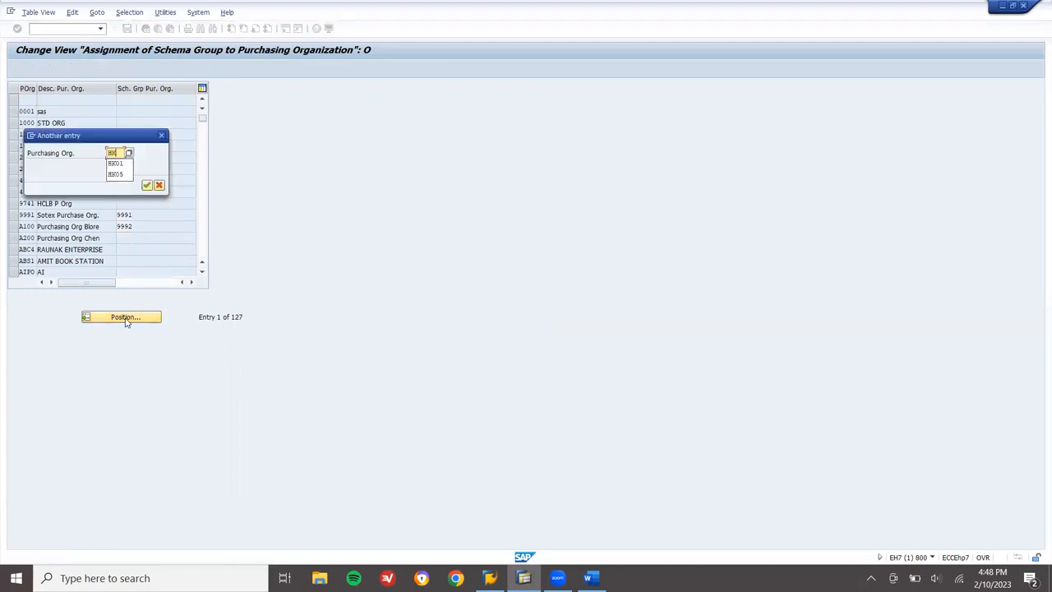
key(Return)
click(149, 100)
key(BackSpace)
key(BackSpace)
key(BackSpace)
key(BackSpace)
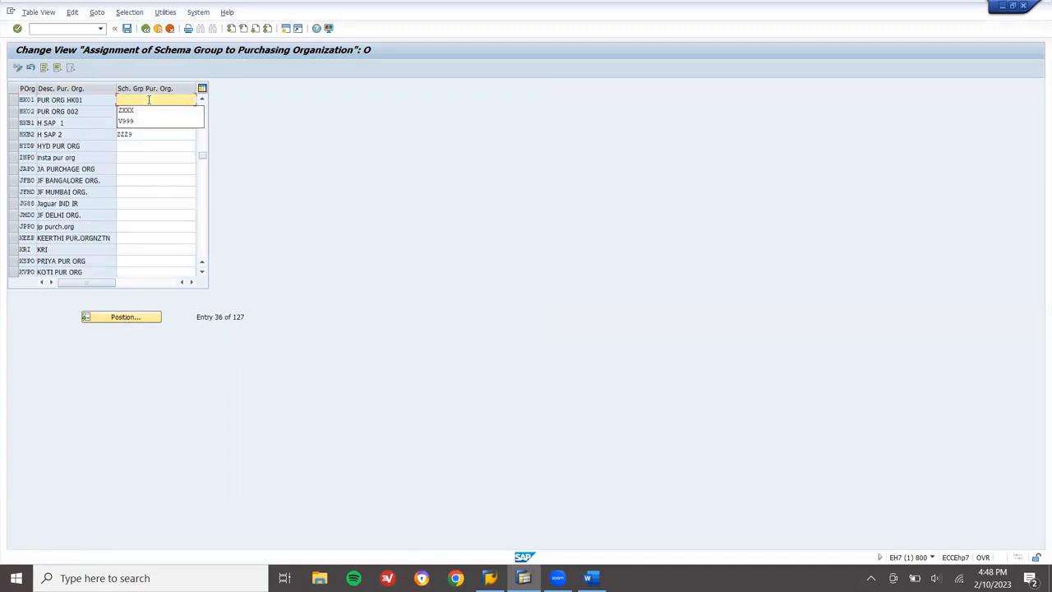
text(X444)
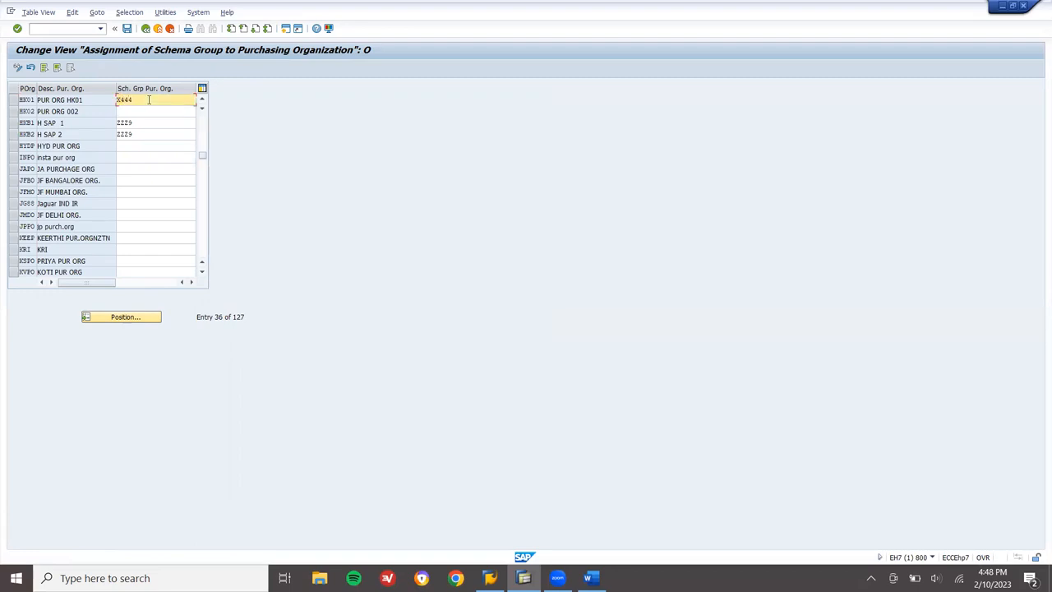
Save the purchasing organization assignment and leave the Define Schema Group activity.
click(127, 29)
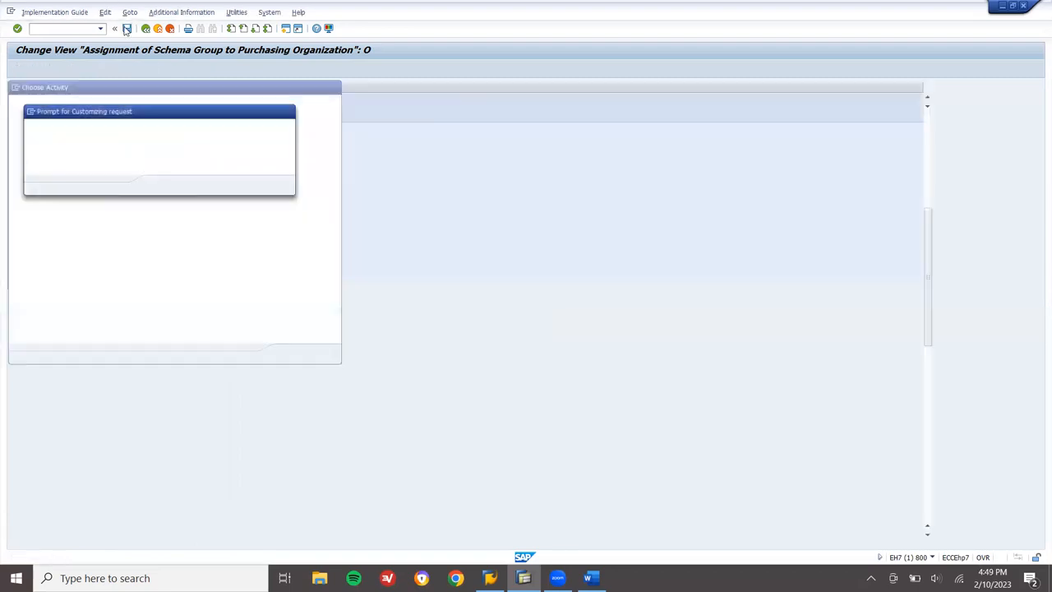
key(Return)
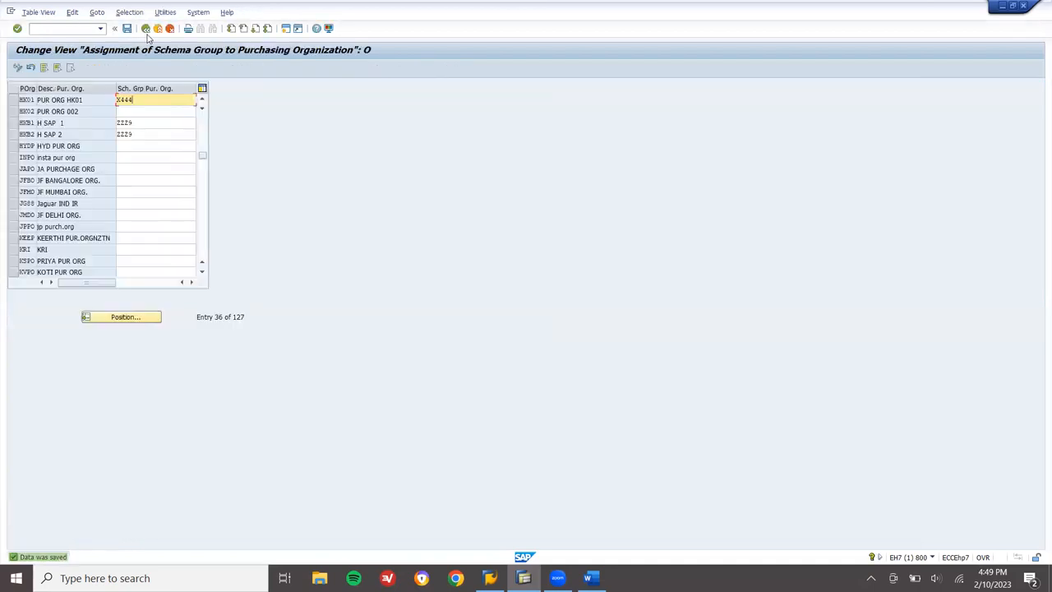
click(146, 29)
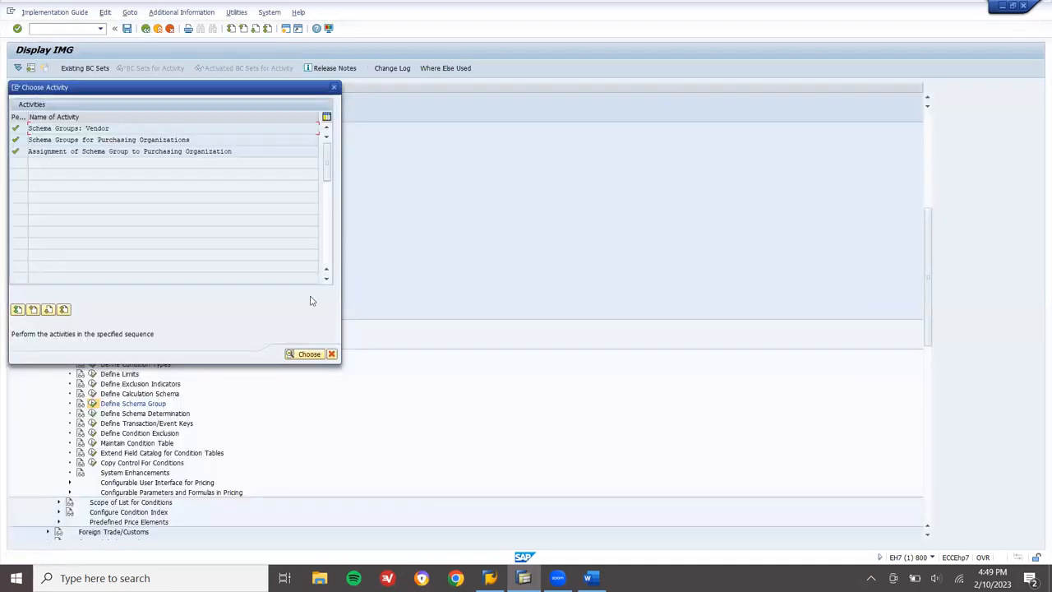
click(330, 354)
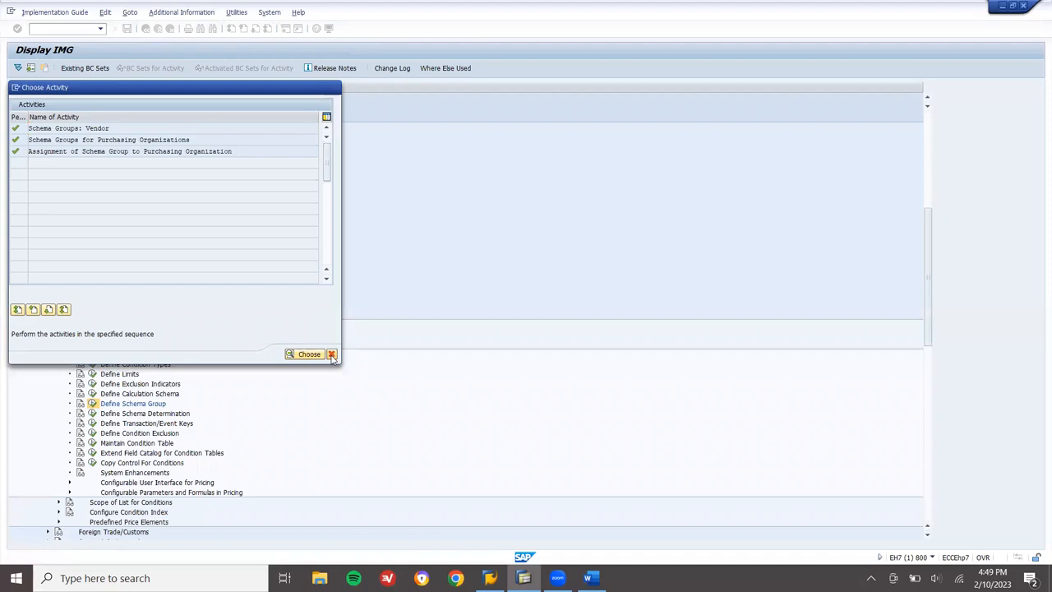
Add a schema determination entry for standard purchase orders with purchasing organization schema group X444 and vendor schema group X4.
click(92, 414)
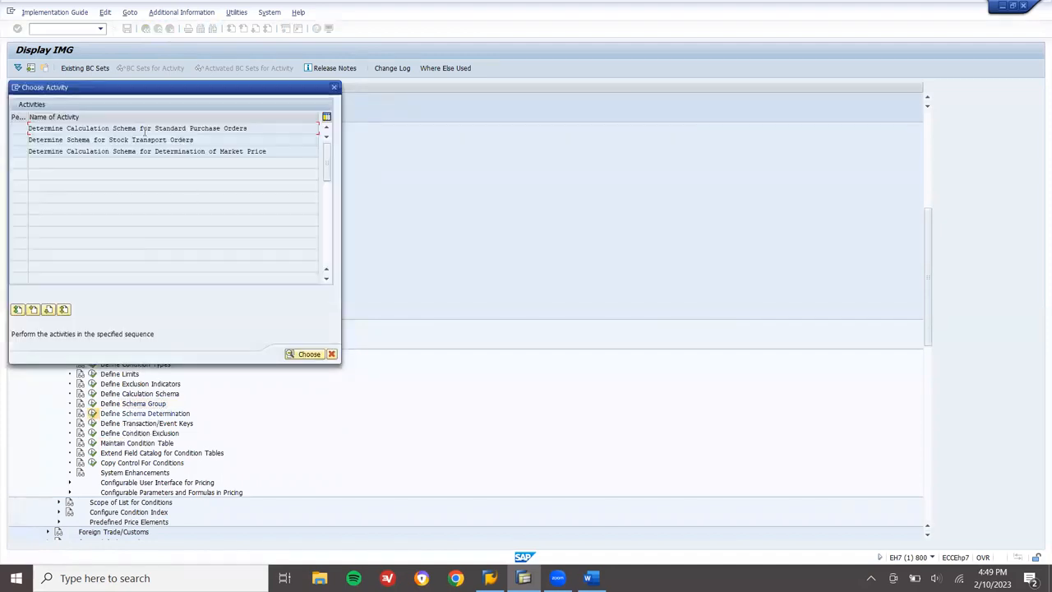
double_click(162, 128)
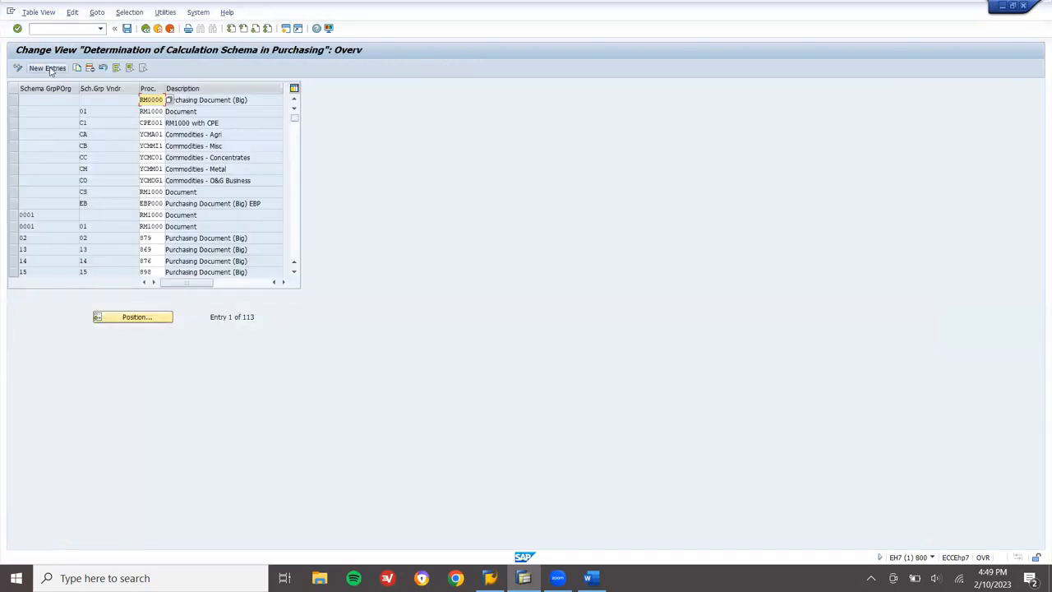
click(47, 69)
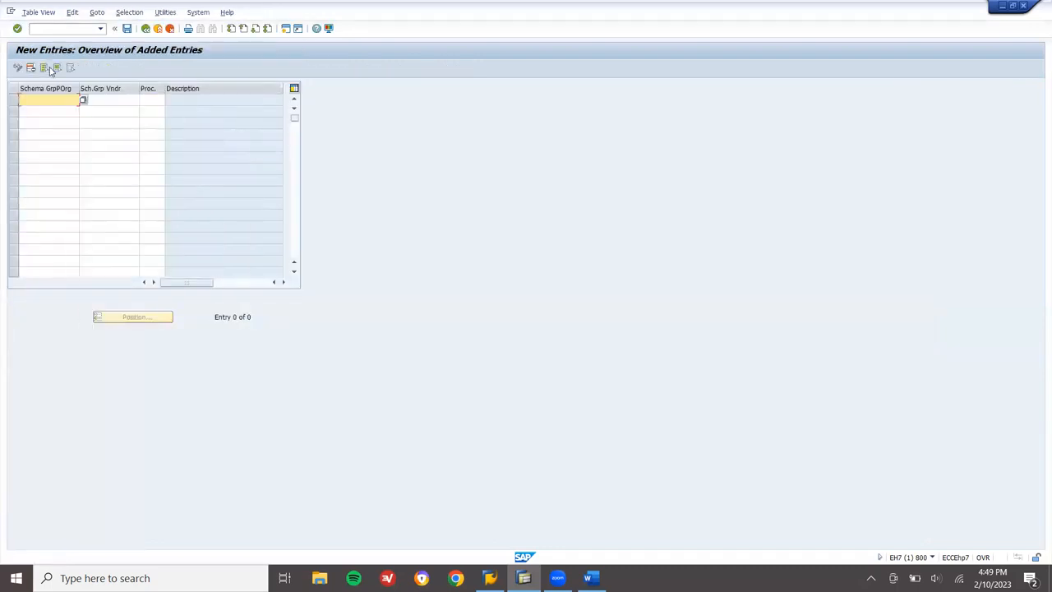
text(X444)
key(Tab)
text(X4)
key(Tab)
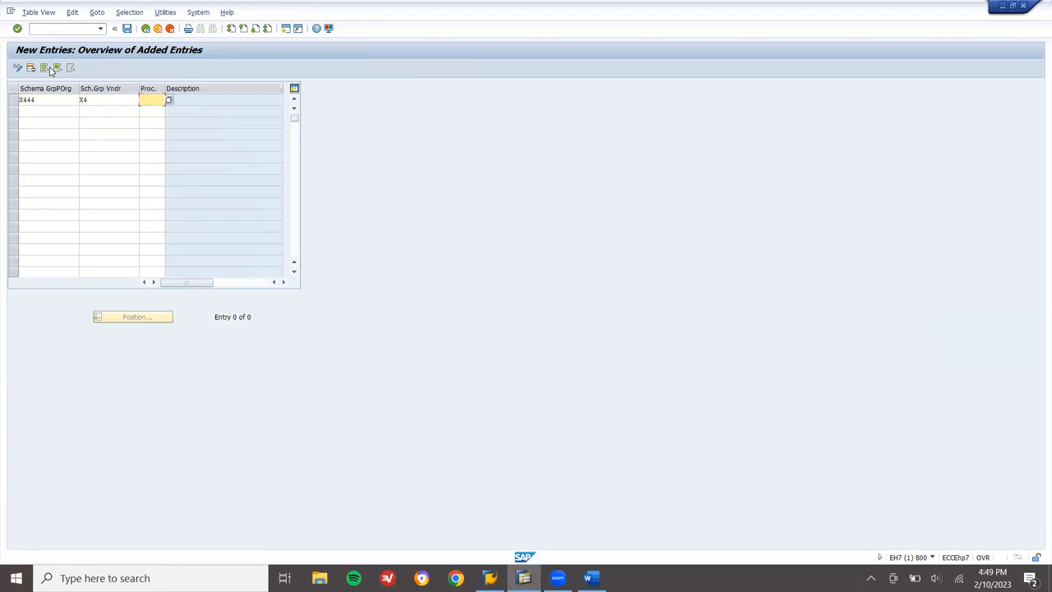
Copy the pricing schema name Z655ZZ from the Word checklist into the procedure of the new determination entry in SAP.
key(alt+Tab)
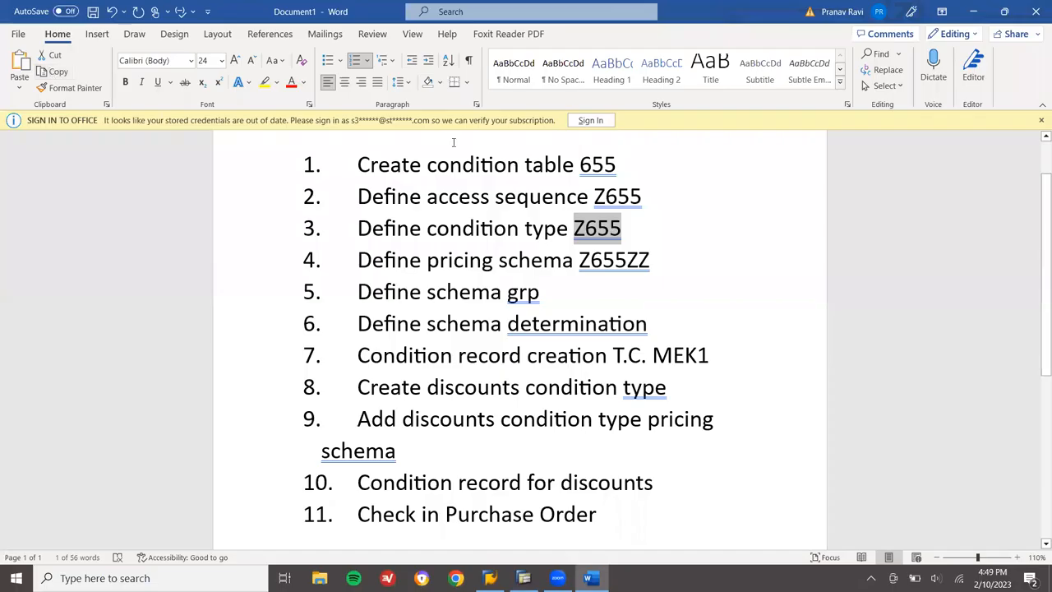
double_click(626, 260)
key(ctrl+c)
key(alt+Tab)
key(ctrl+v)
key(Return)
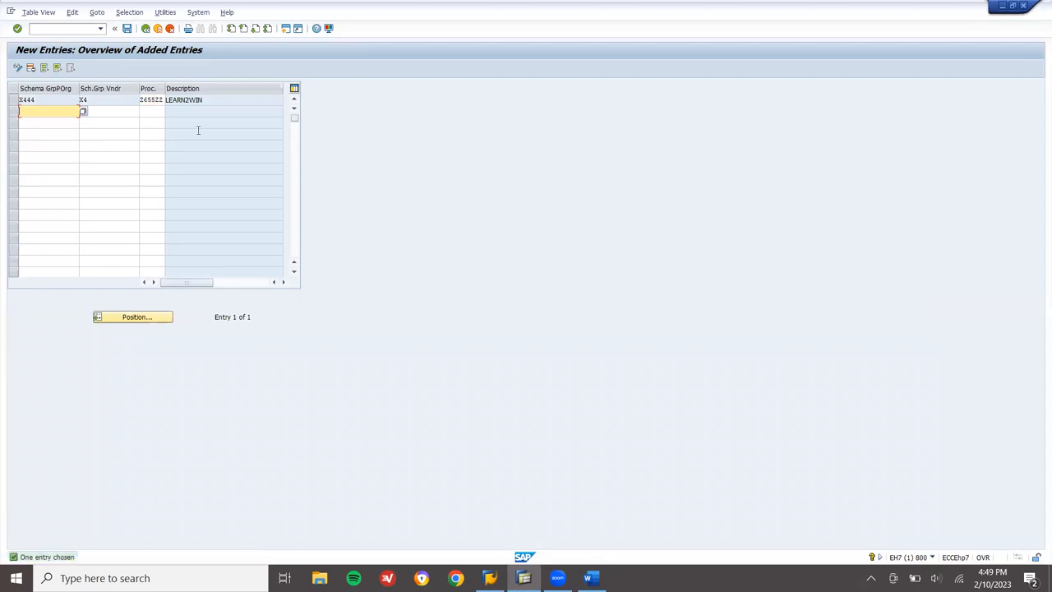
Save the schema determination entry and leave the Define Schema Determination activity.
click(127, 29)
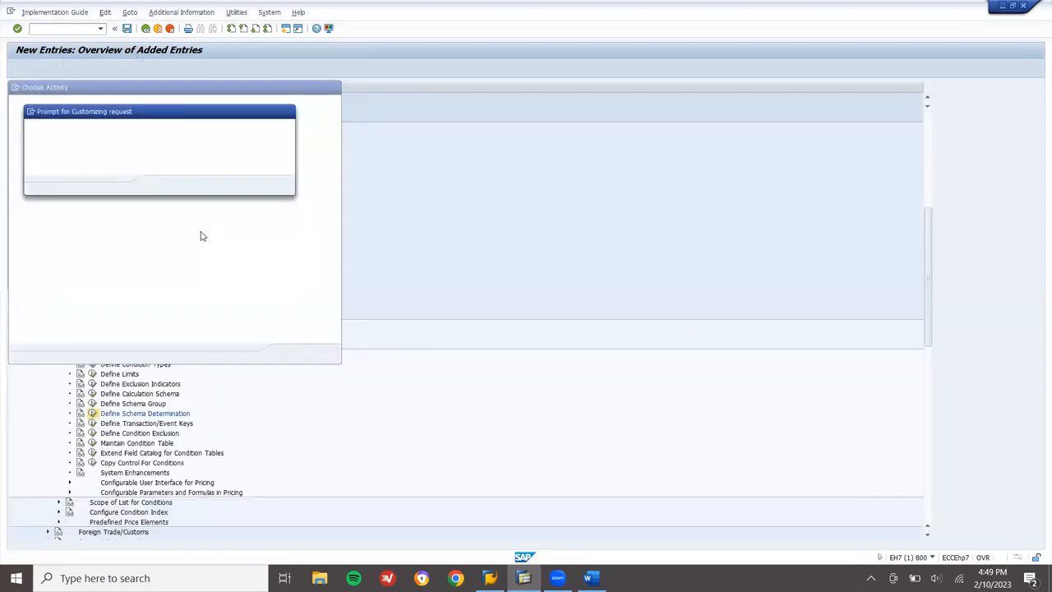
click(161, 185)
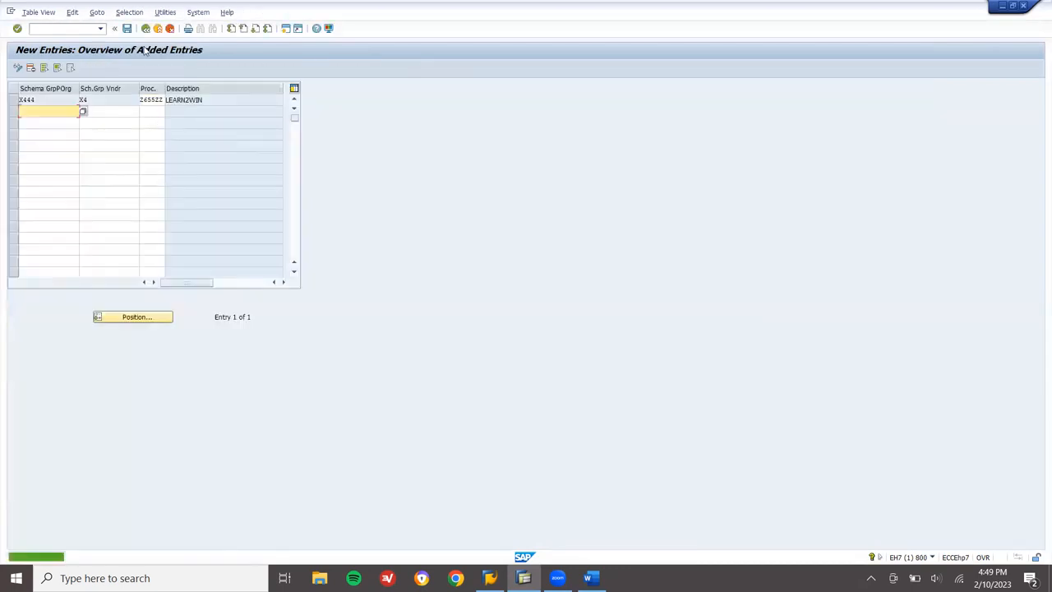
click(145, 28)
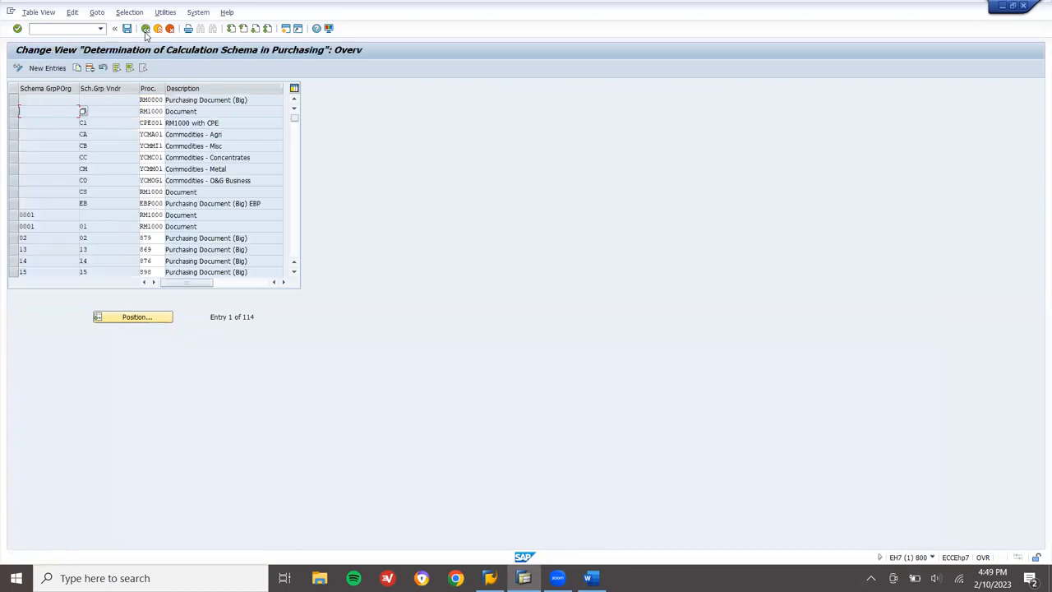
click(145, 31)
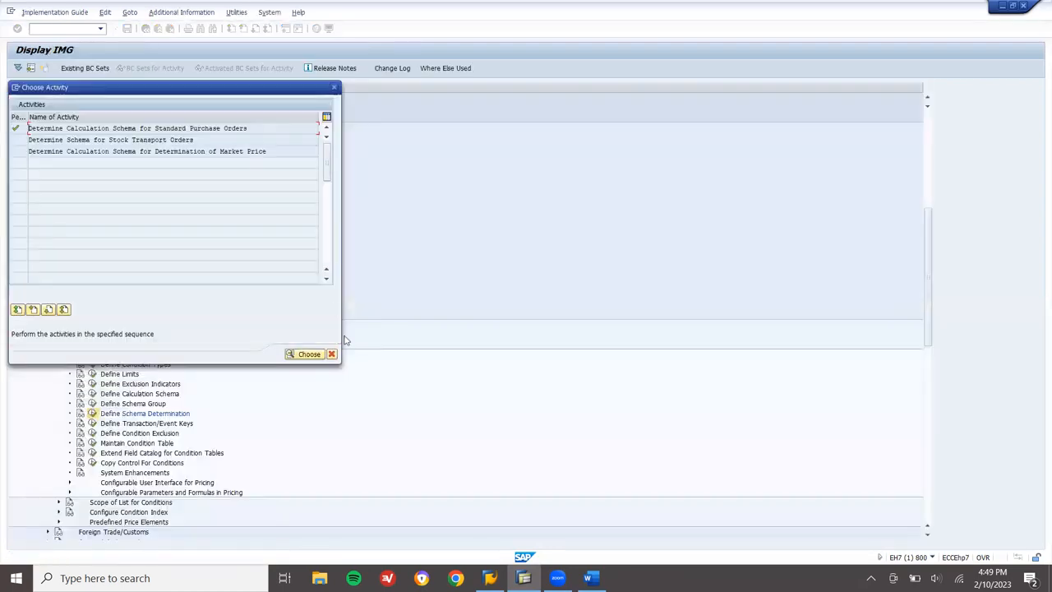
click(332, 354)
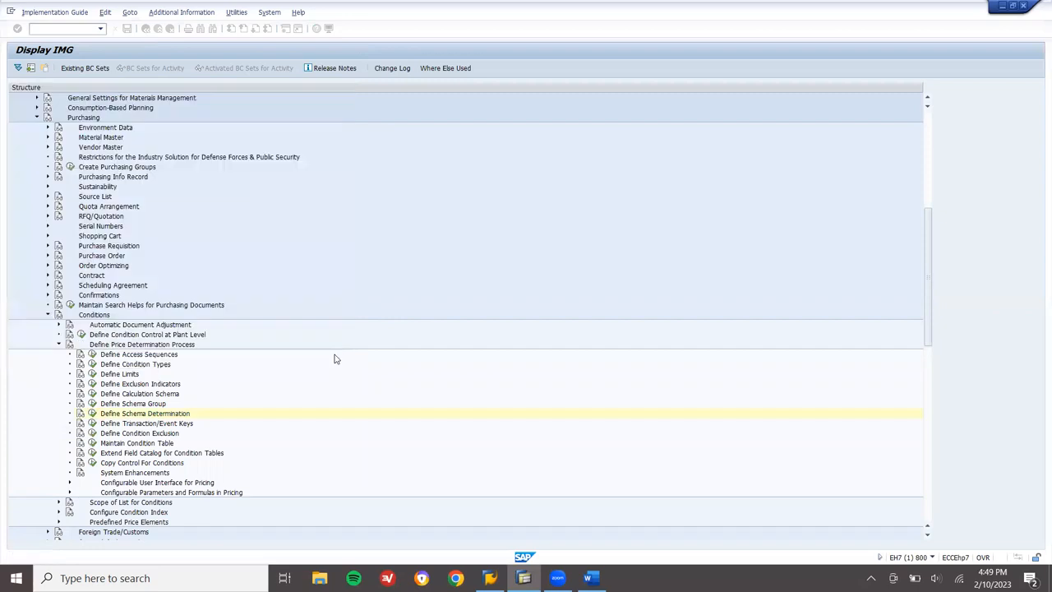
Open transaction MEK1 for creating condition records in a new SAP session.
click(66, 30)
text(/o)
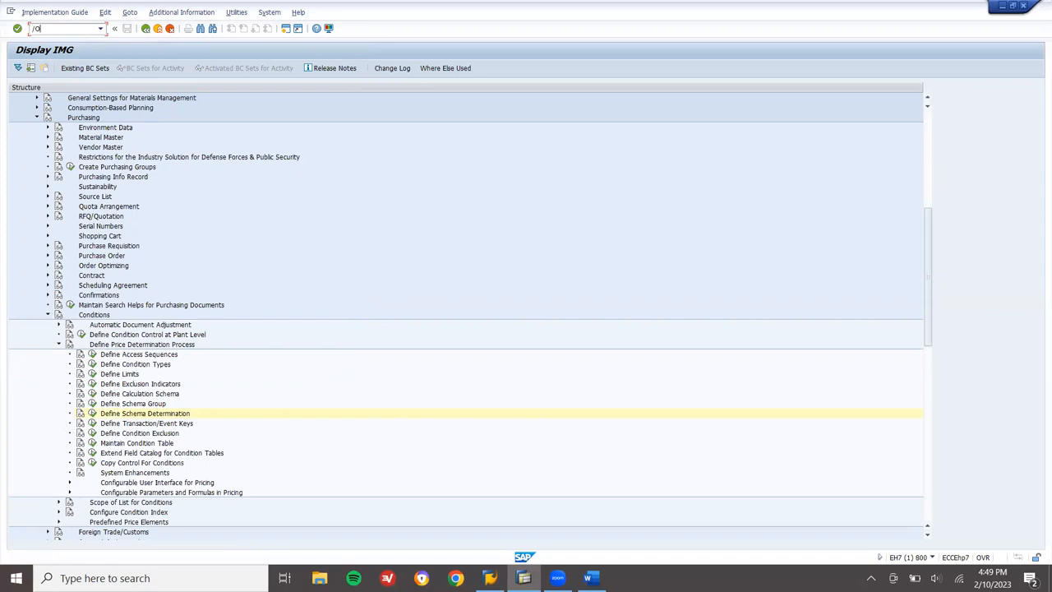
text(ME)
key(Return)
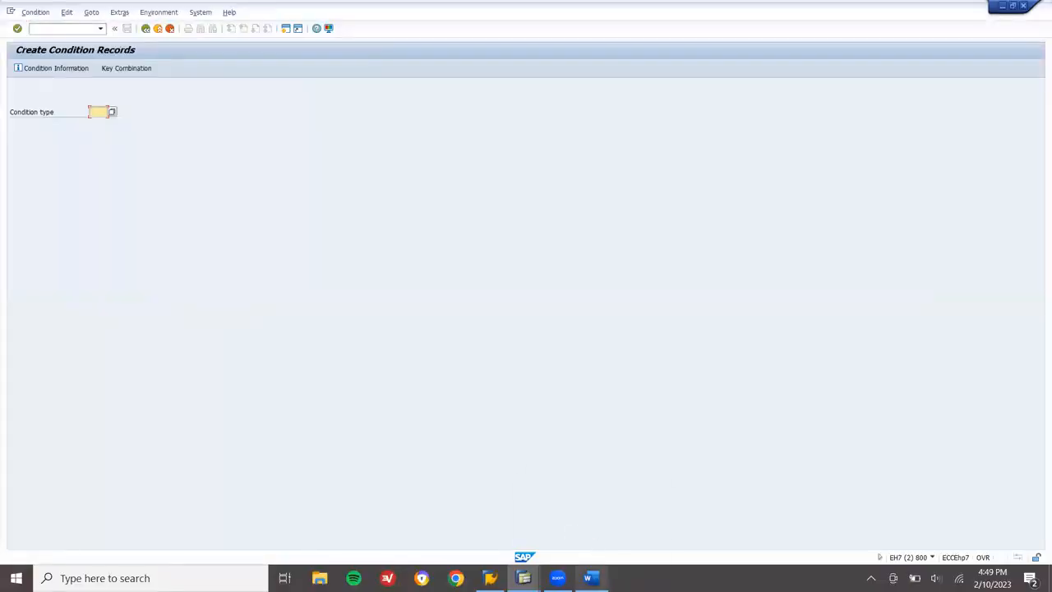
Check the condition type in the Word checklist, then open the condition record fast entry for type Z655 in SAP.
click(587, 578)
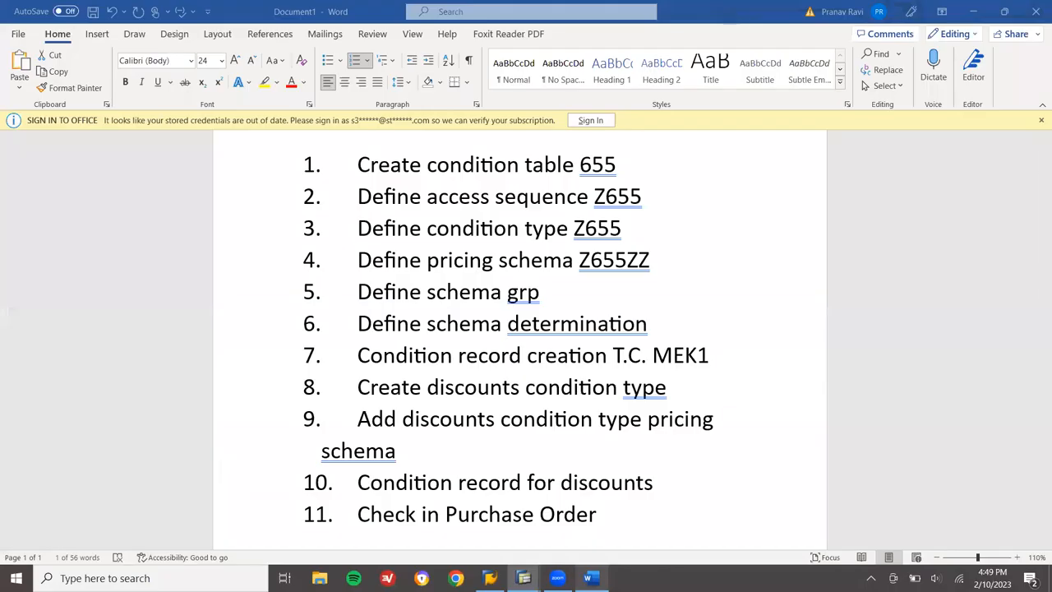
double_click(590, 228)
click(589, 577)
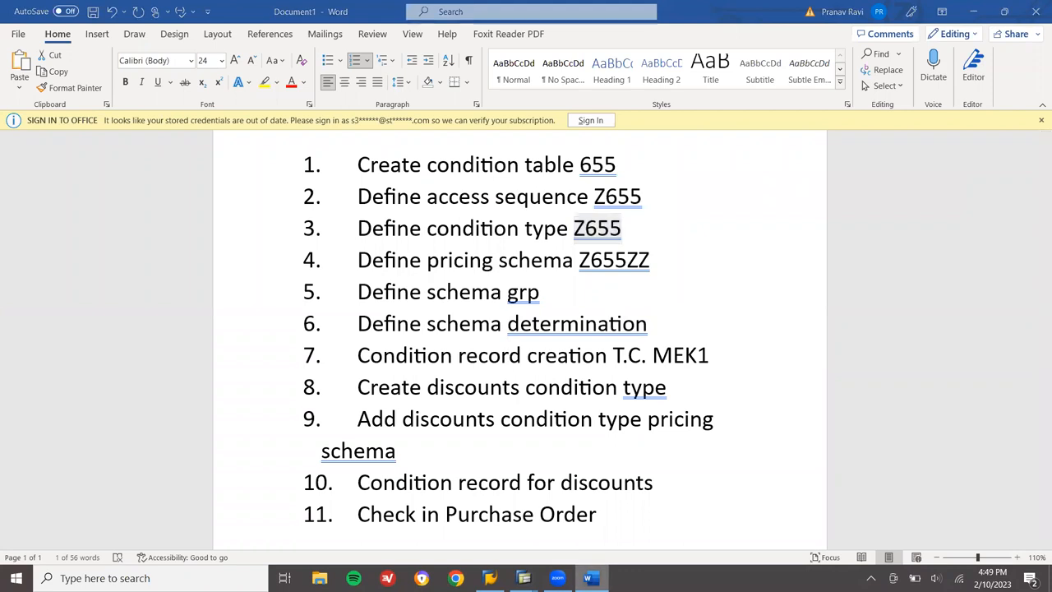
text(X655)
key(Return)
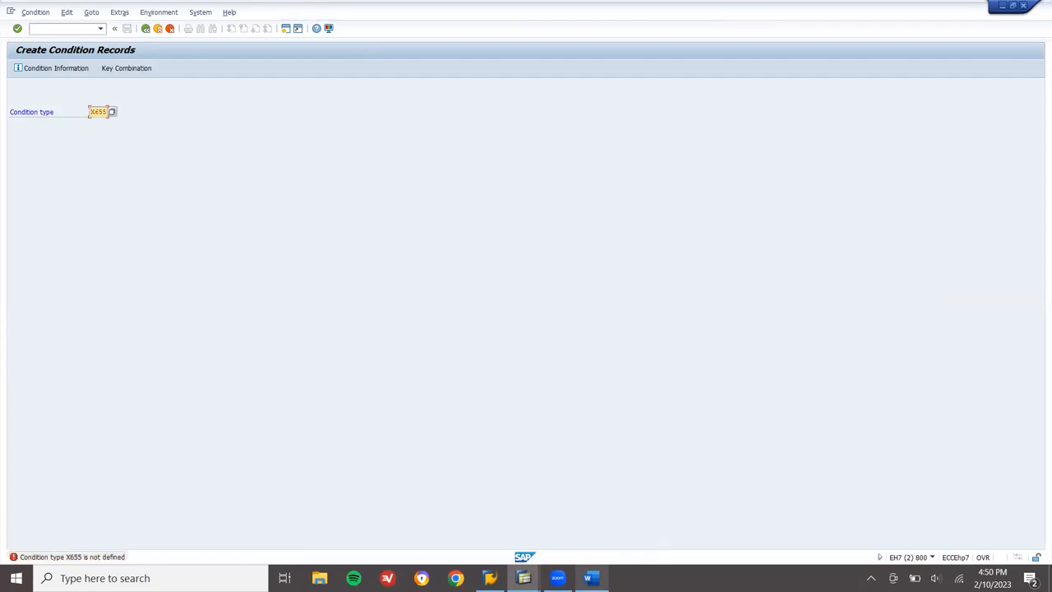
key(Return)
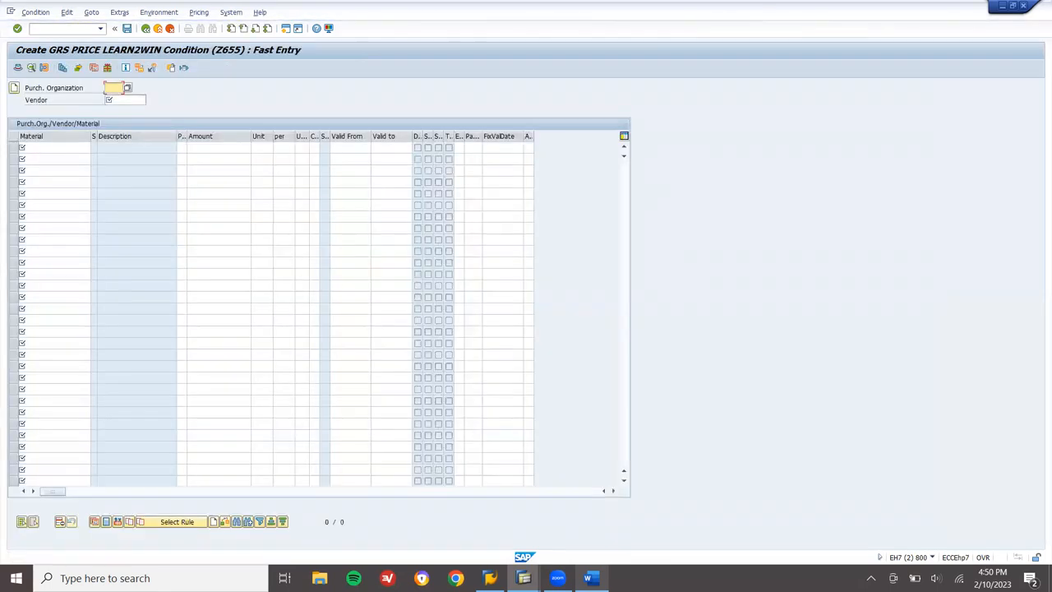
Set purchasing organization HK01 and vendor 300033 for the Z655 condition record, and add material S555 as the first entry.
text(80)
key(Tab)
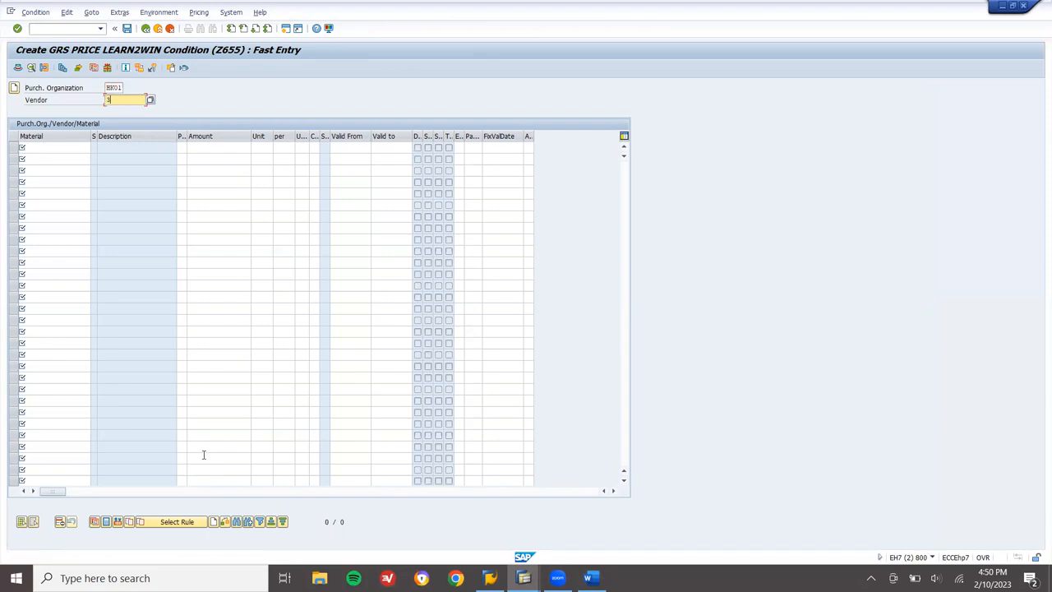
text(300033)
key(Return)
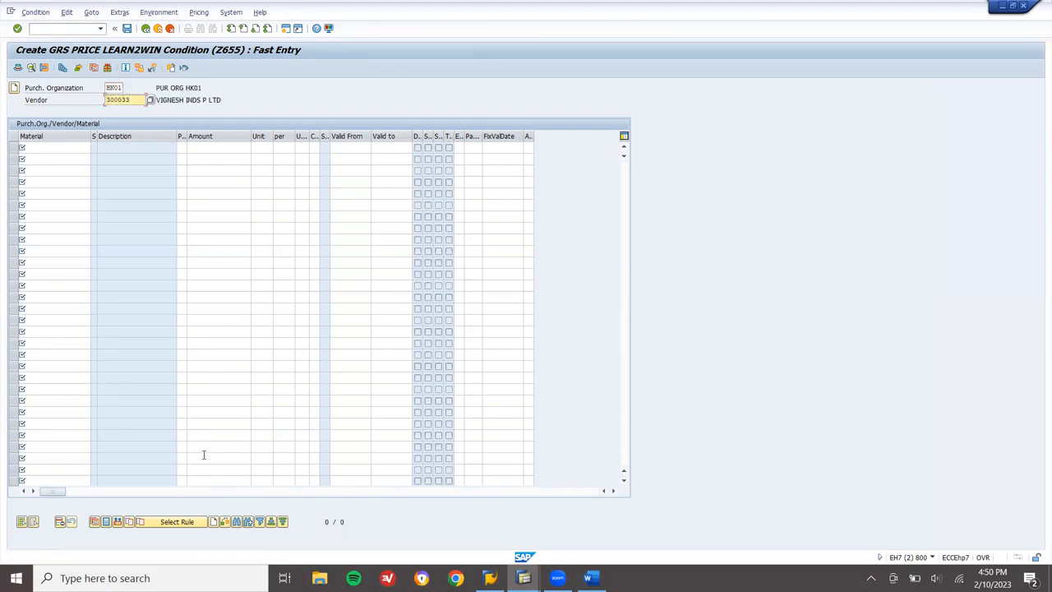
click(69, 150)
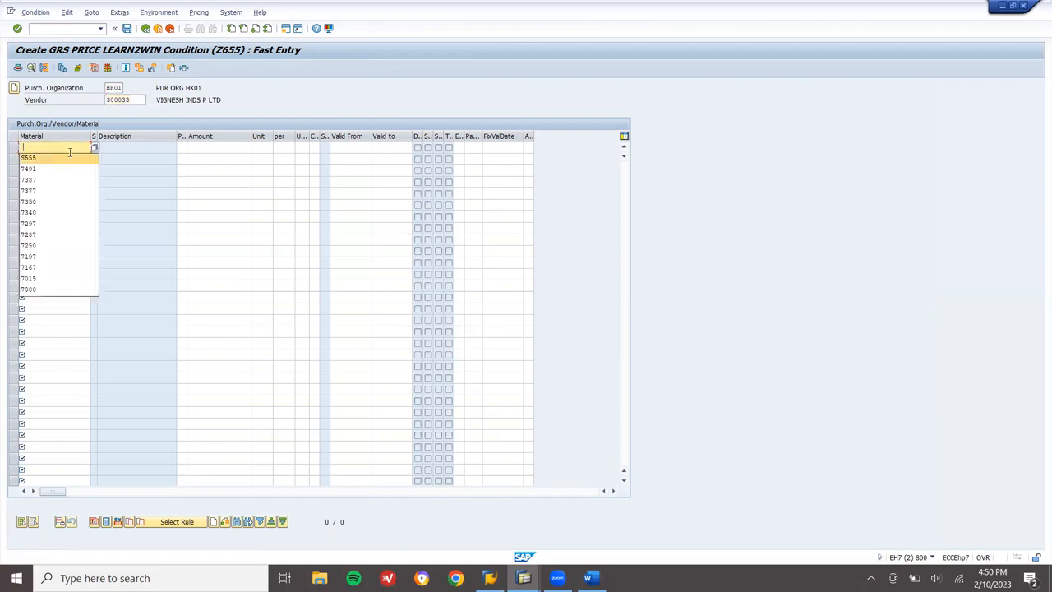
click(69, 157)
key(Return)
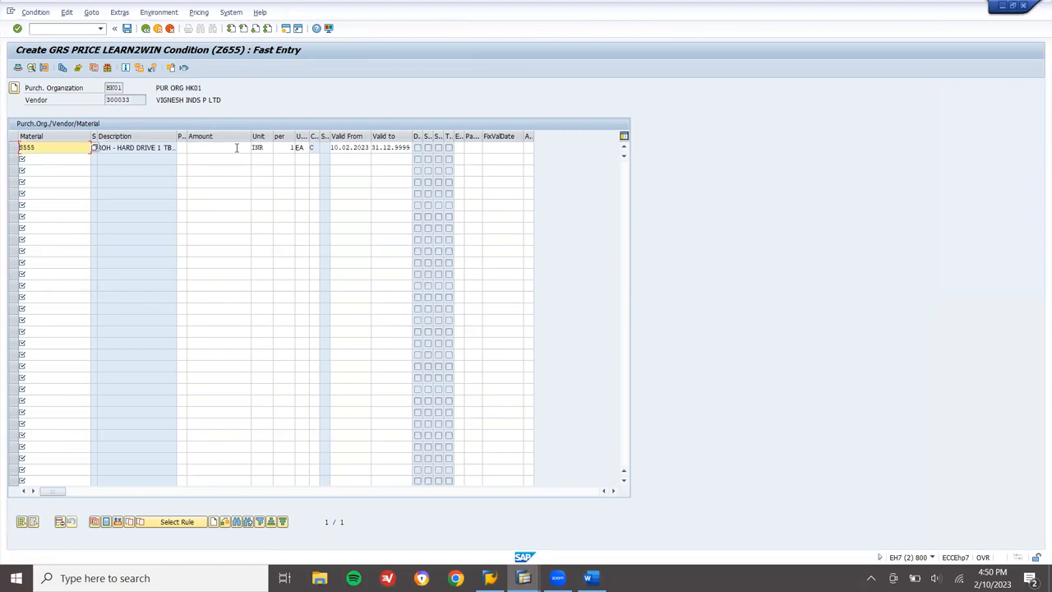
Set the amount for material S555 to 1.750 INR, then save the condition record and leave fast entry.
click(237, 148)
text(1650)
key(BackSpace)
key(BackSpace)
key(BackSpace)
key(BackSpace)
text(1.750)
key(Return)
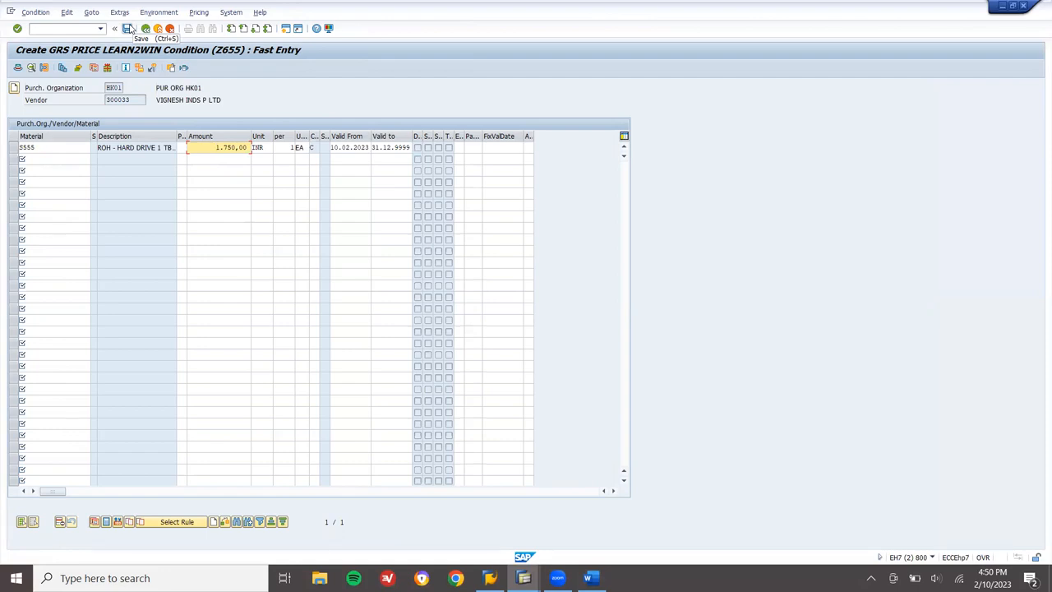
click(128, 29)
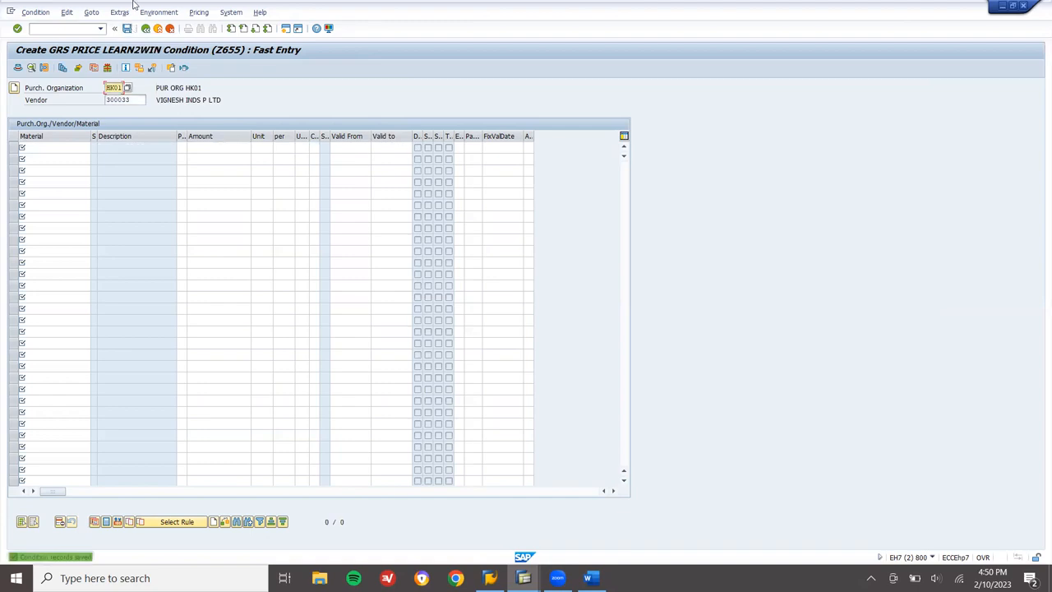
click(159, 28)
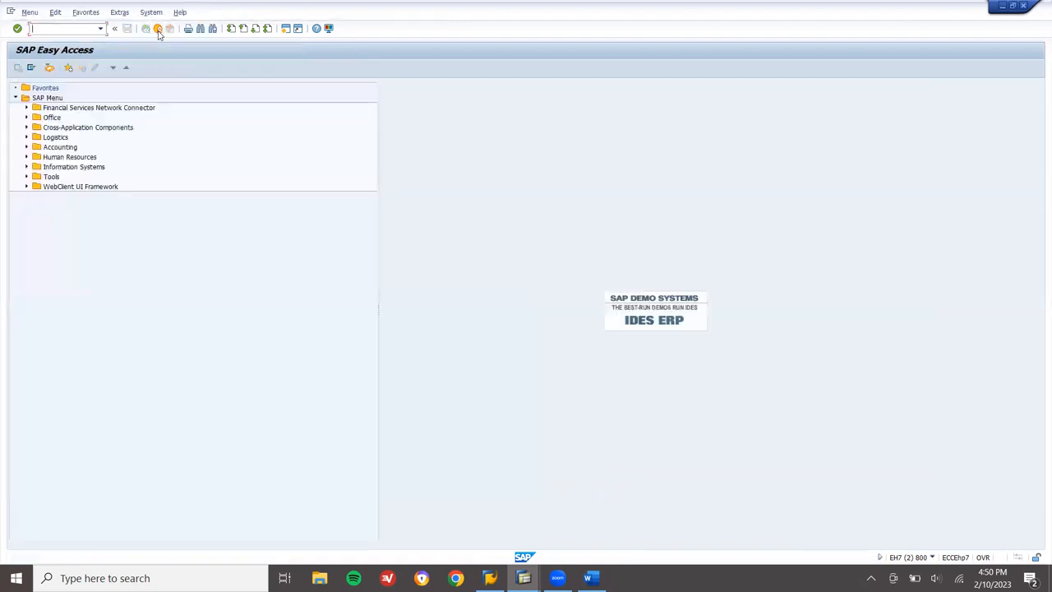
Open the purchasing data of vendor 300033 for purchasing organization HK01 in transaction XK02.
text(xK02)
key(Return)
key(Tab)
key(Down)
key(Down)
key(Return)
click(55, 296)
key(Return)
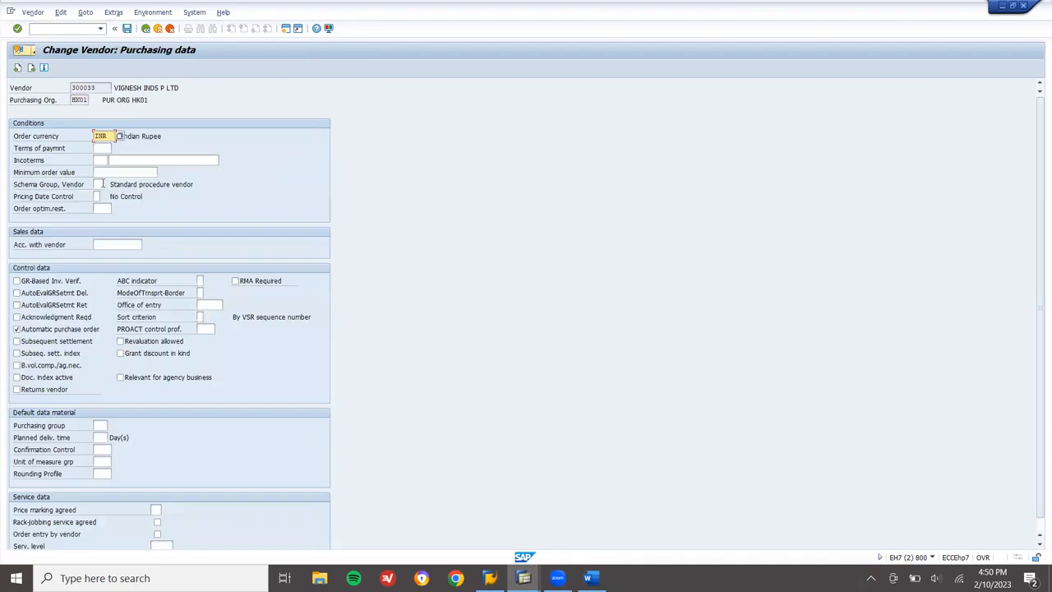
Set the vendor's schema group to X4 and save the vendor master.
click(97, 184)
text(14)
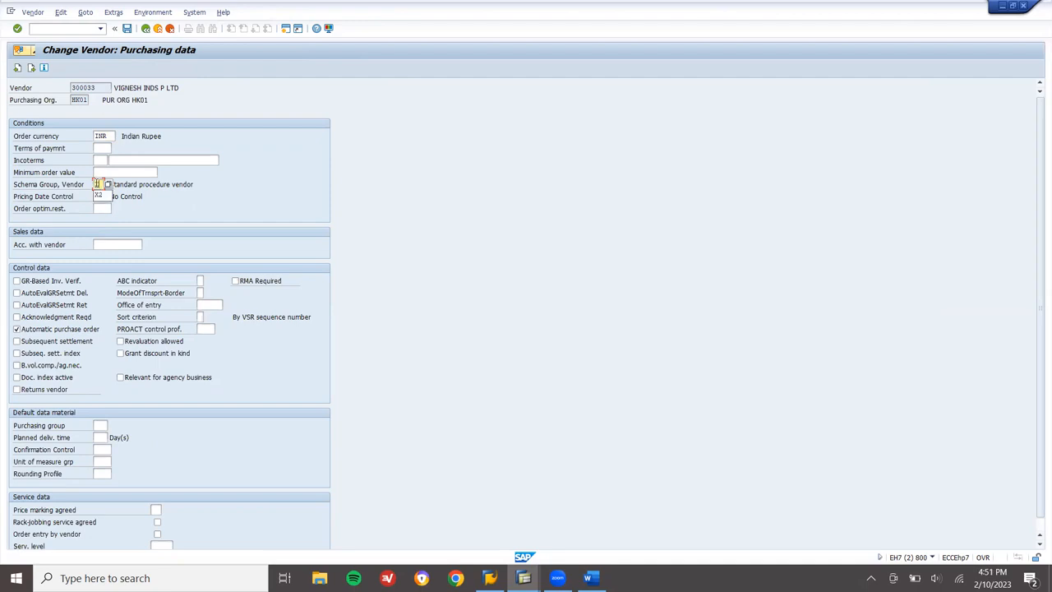
click(126, 28)
key(F3)
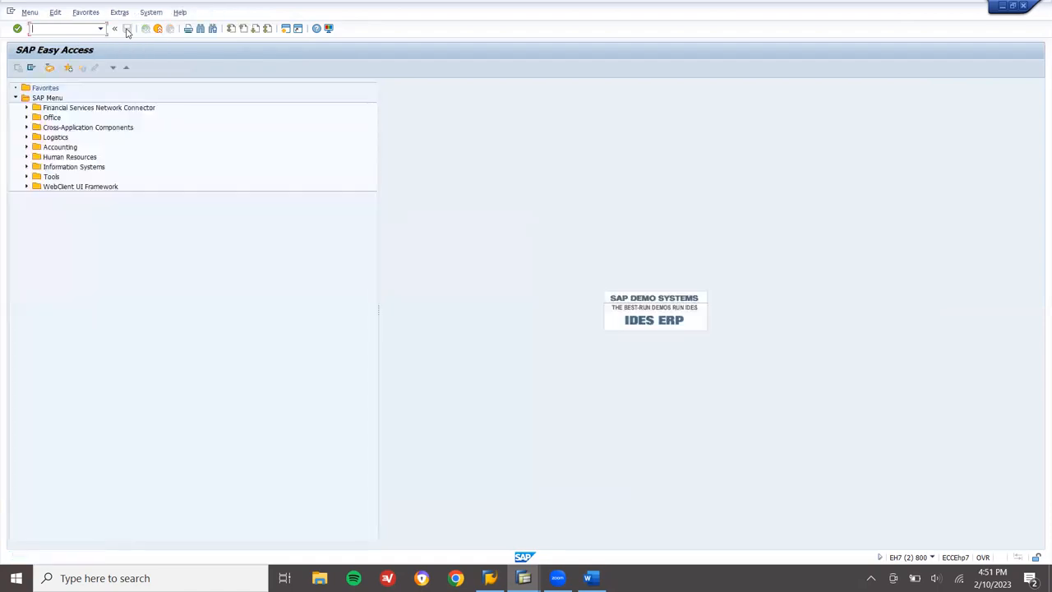
Start a purchase order in transaction ME21N for vendor 300033 with purchasing organization HK01 and purchasing group 000.
text(ME21N)
key(Return)
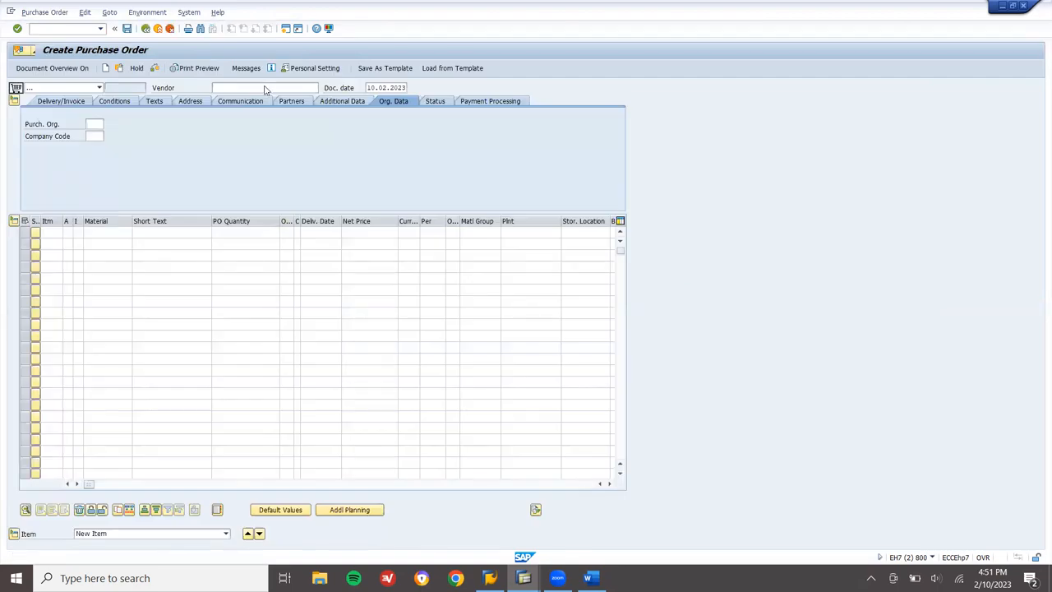
click(264, 87)
text(300)
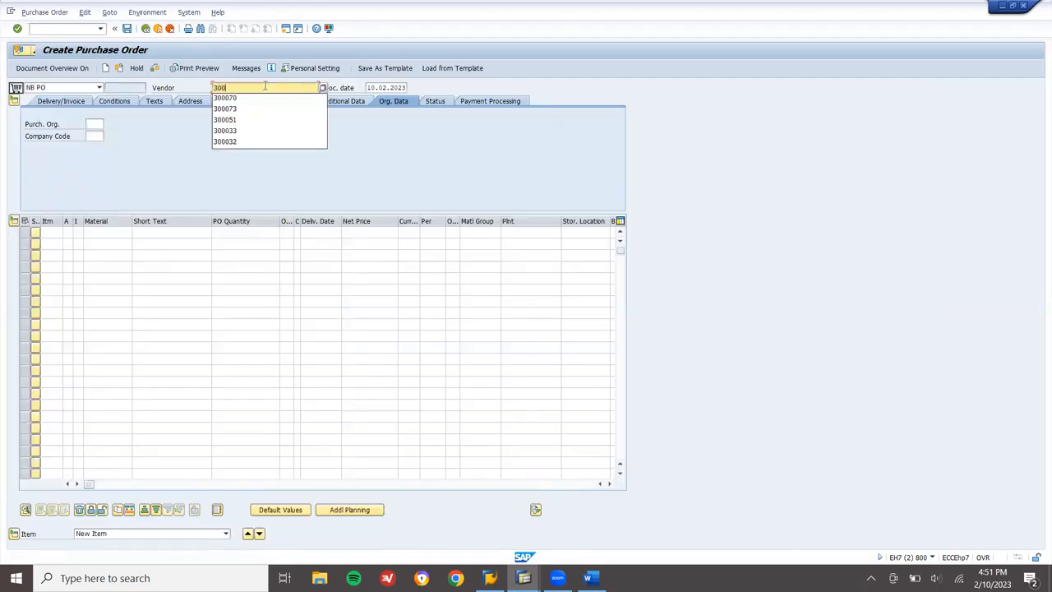
text(033)
key(Return)
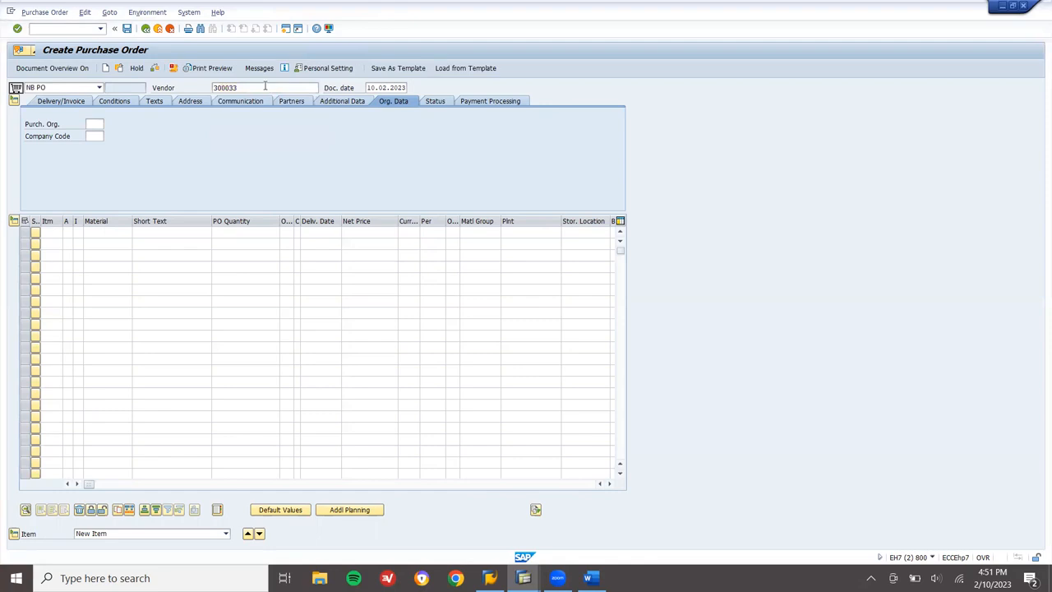
text(HK01)
key(Return)
text(000)
key(Return)
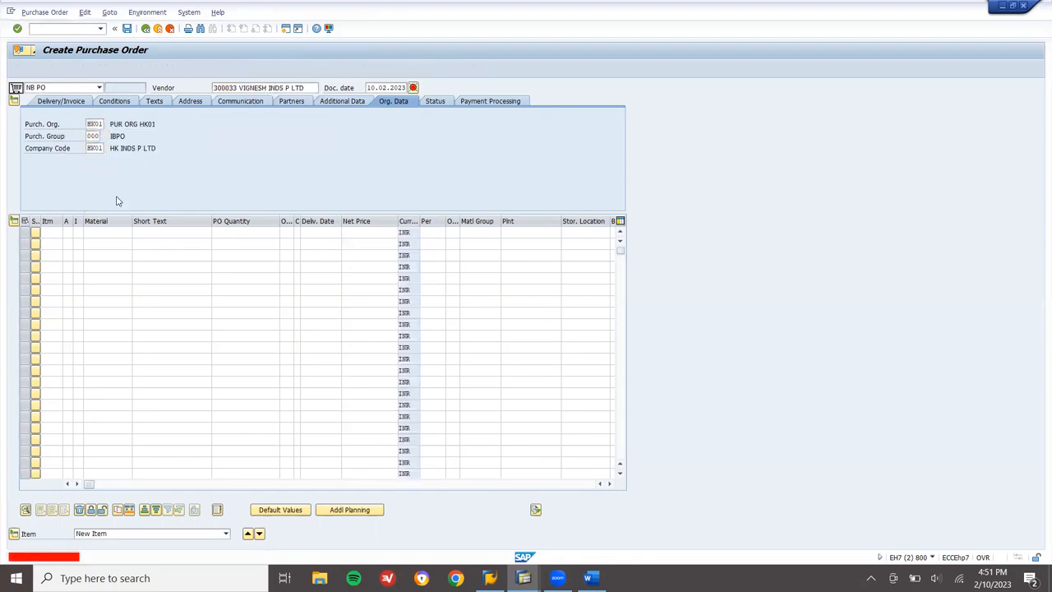
Add an item to the purchase order for material S555 with quantity 10 and plant HK01.
click(113, 233)
text(5555)
key(Return)
click(250, 233)
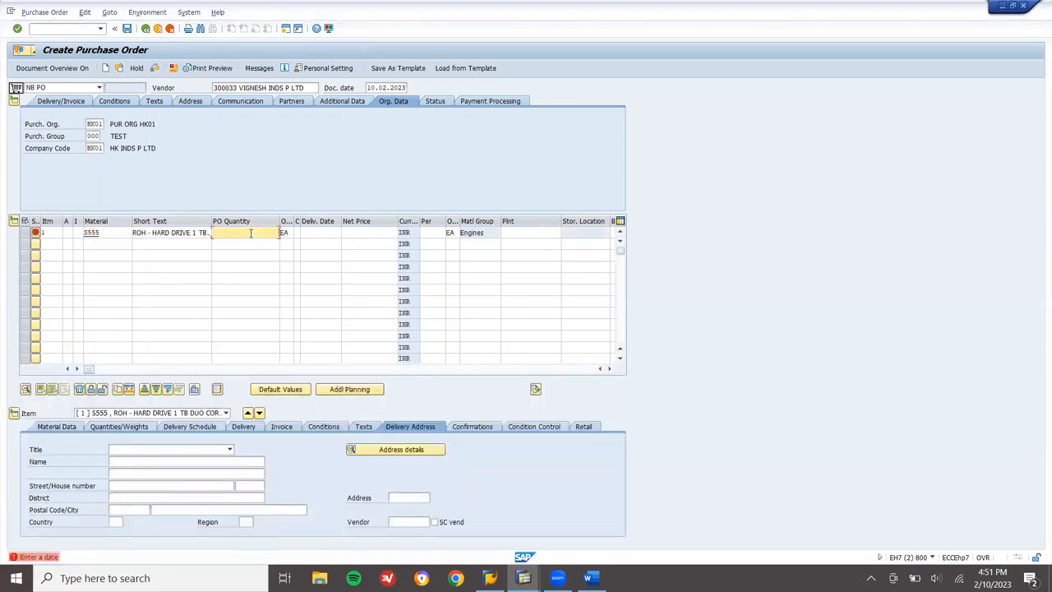
click(530, 233)
text(HK01)
key(Return)
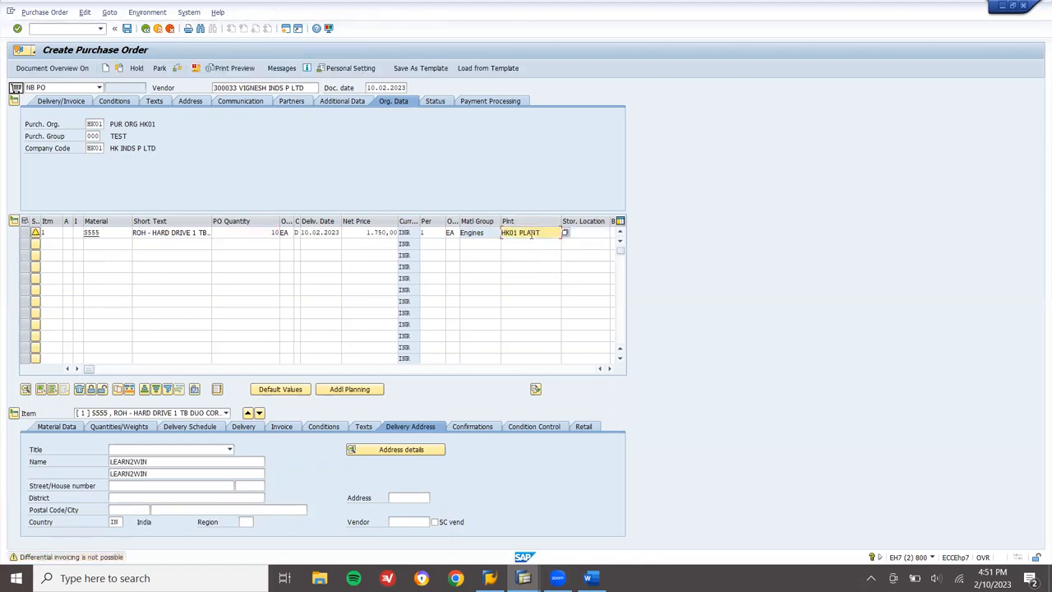
Check the Z655 condition type and its amount in the item's conditions, and leave the purchase order without saving.
click(334, 428)
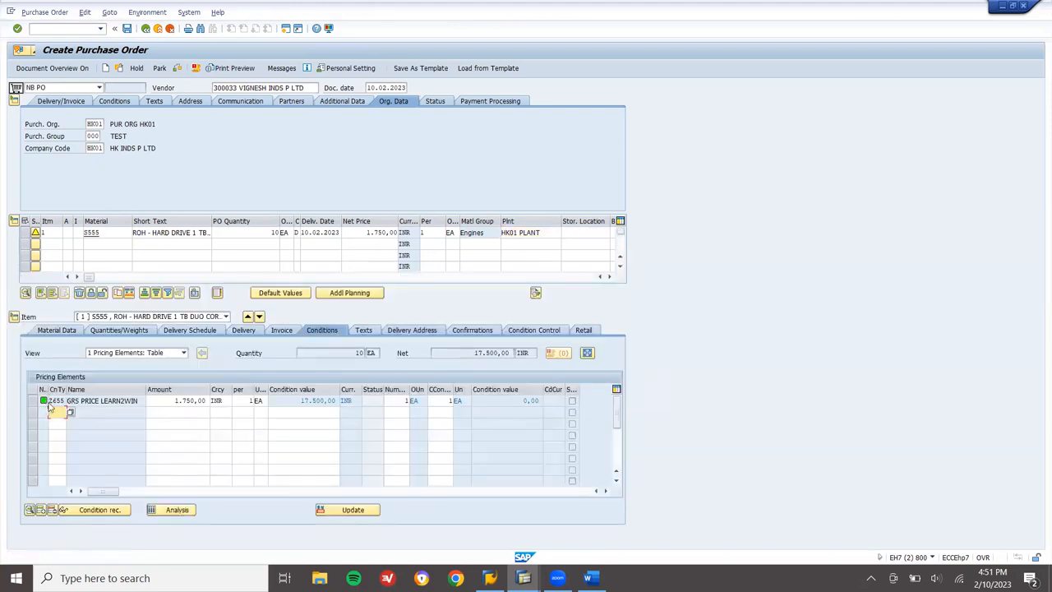
click(51, 400)
drag(51, 400, 65, 400)
drag(173, 400, 213, 396)
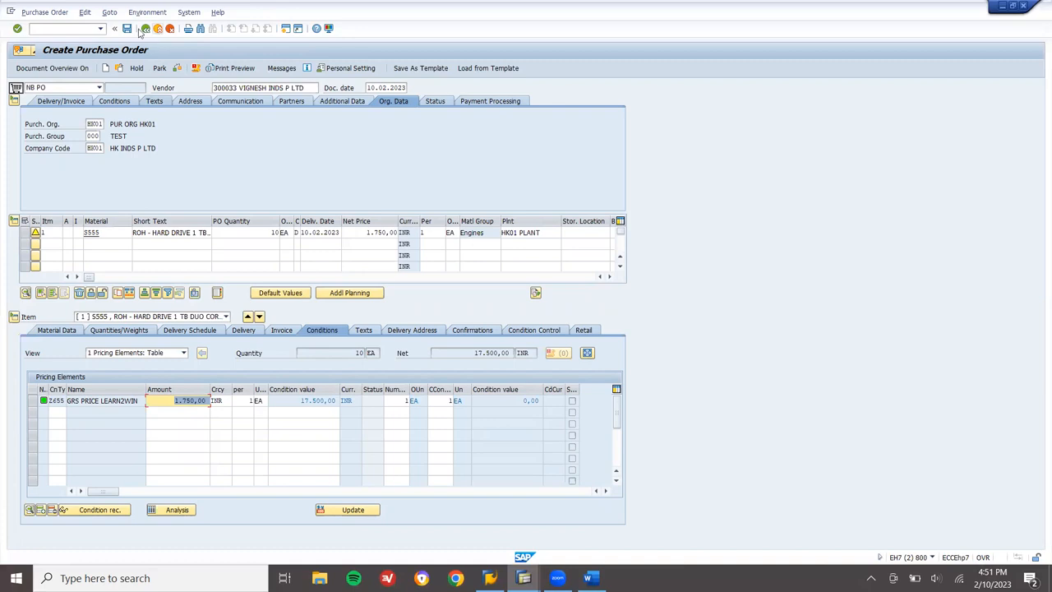
click(73, 29)
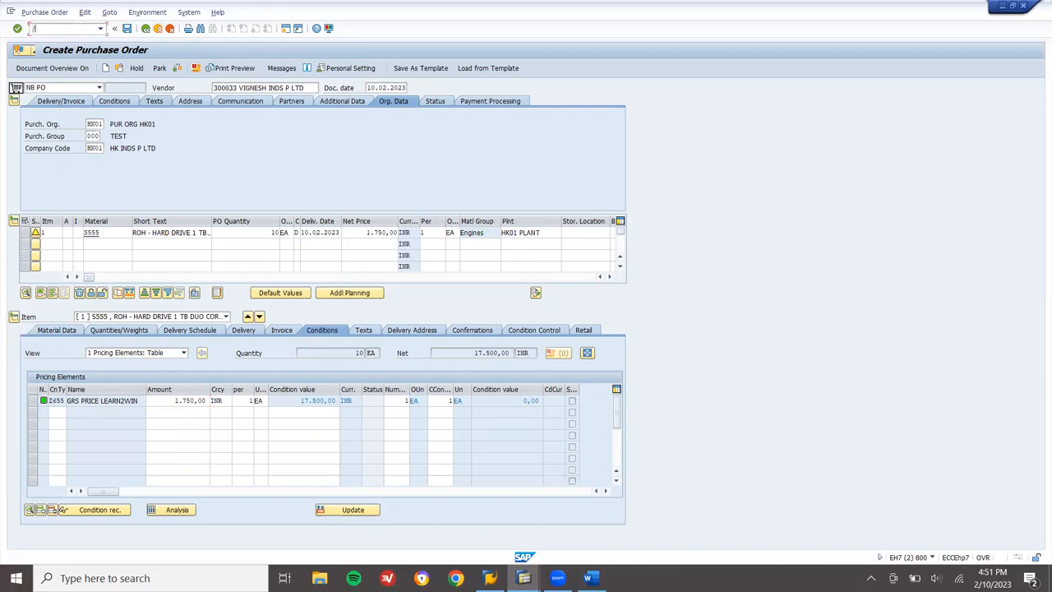
text(/N)
key(Return)
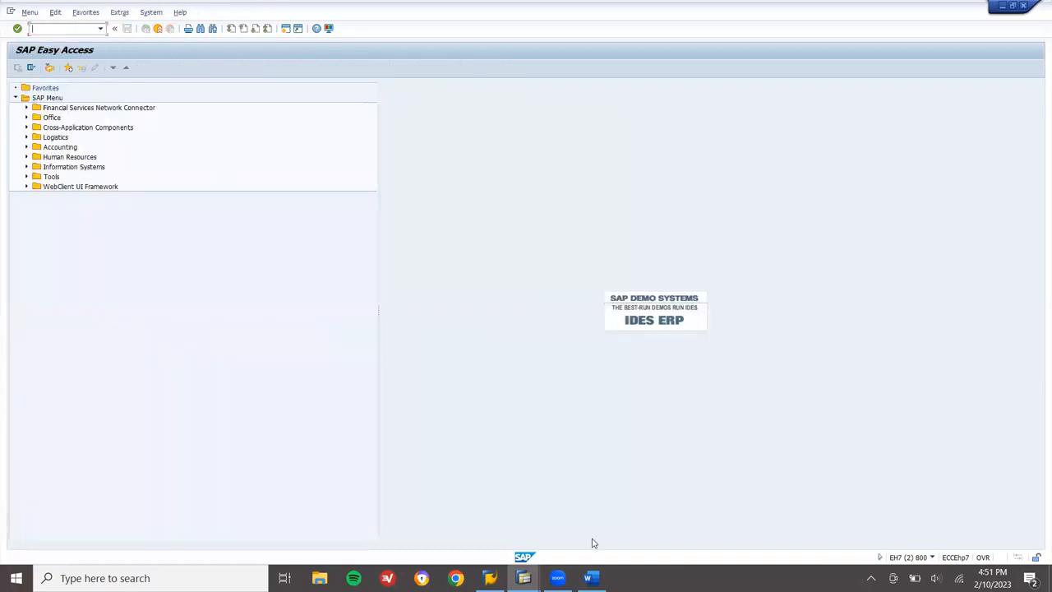
Switch to the Display IMG session and open the Create condition table activity under Maintain Condition Table.
click(524, 578)
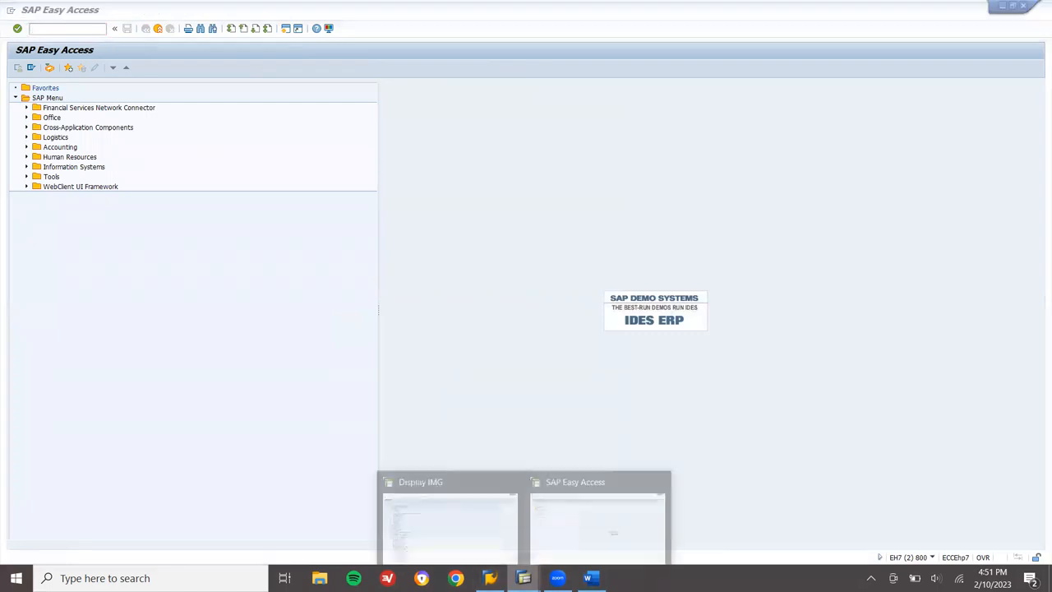
click(464, 520)
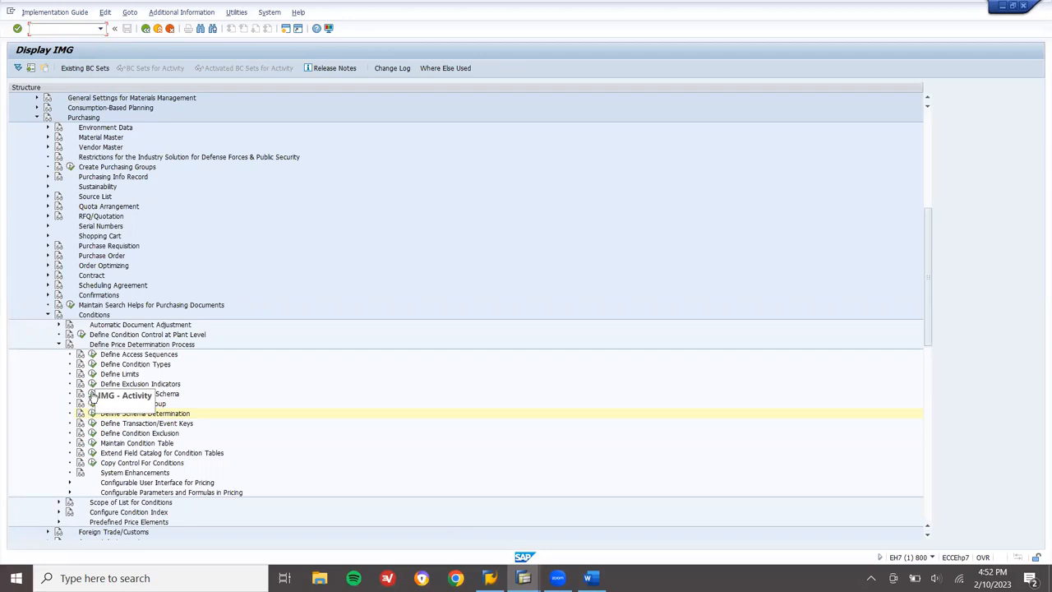
click(93, 444)
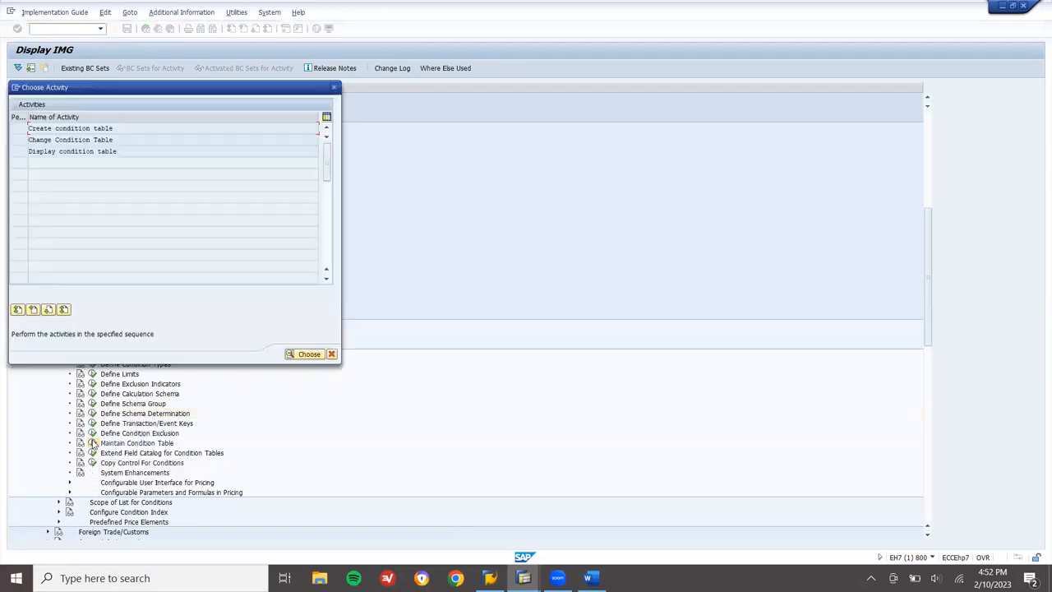
double_click(143, 127)
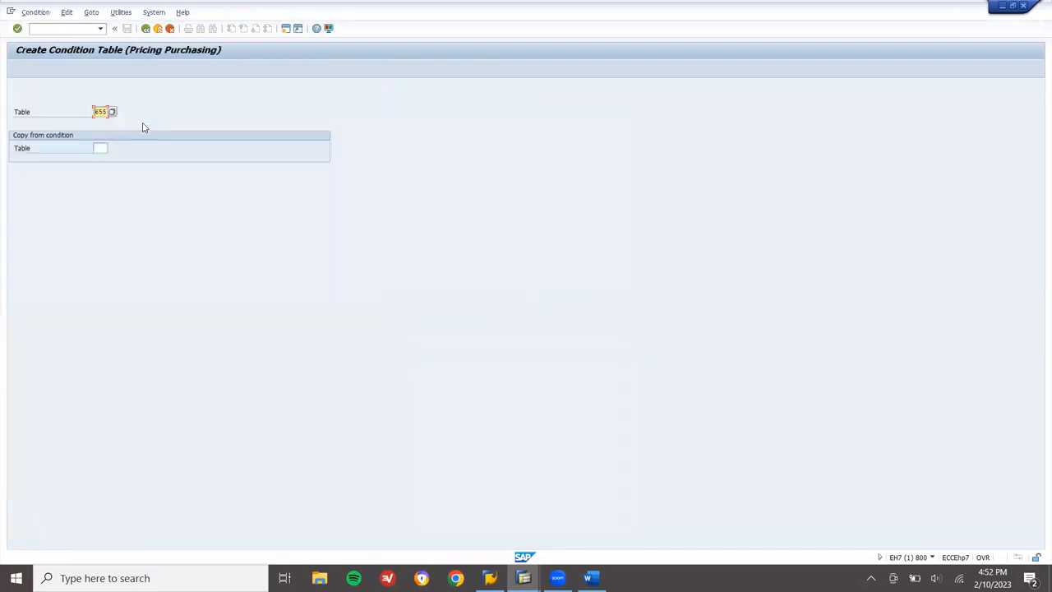
Check the discount steps in the Word checklist, and try to create condition tables 656 and 657 in SAP.
text(6)
click(588, 578)
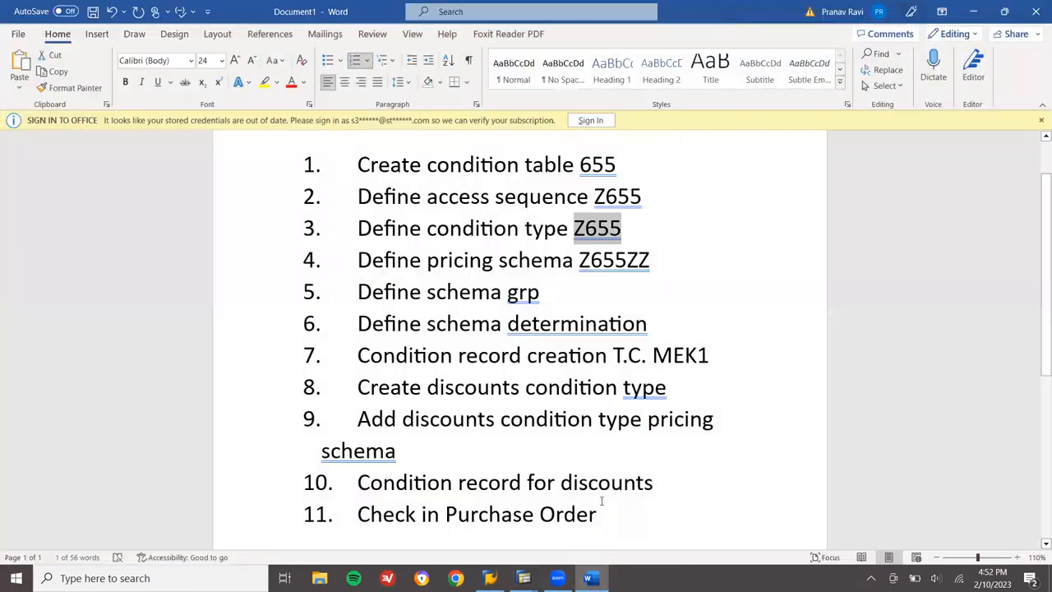
click(587, 454)
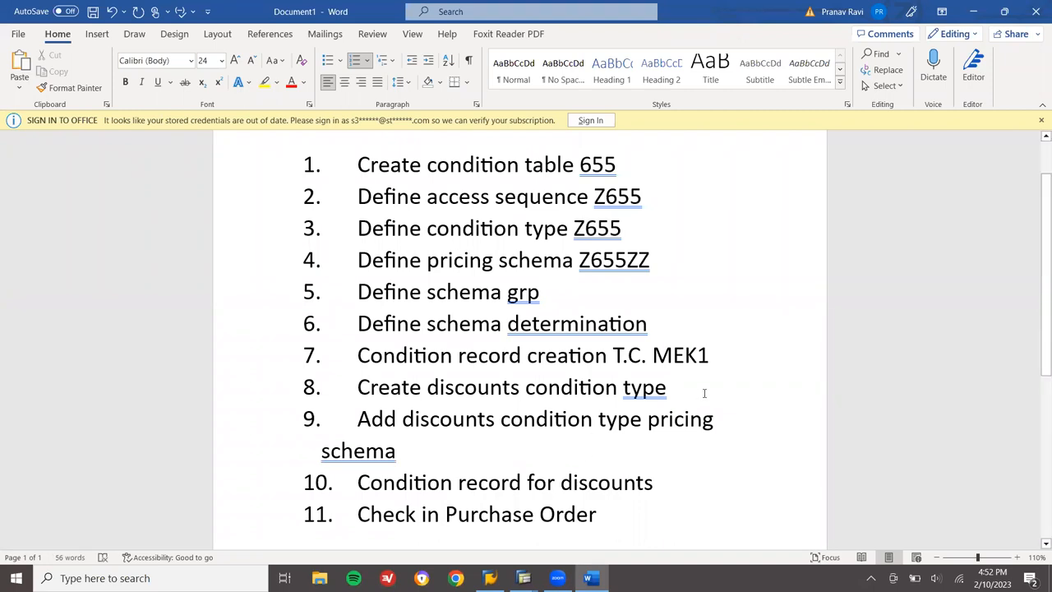
key(alt+Tab)
key(Return)
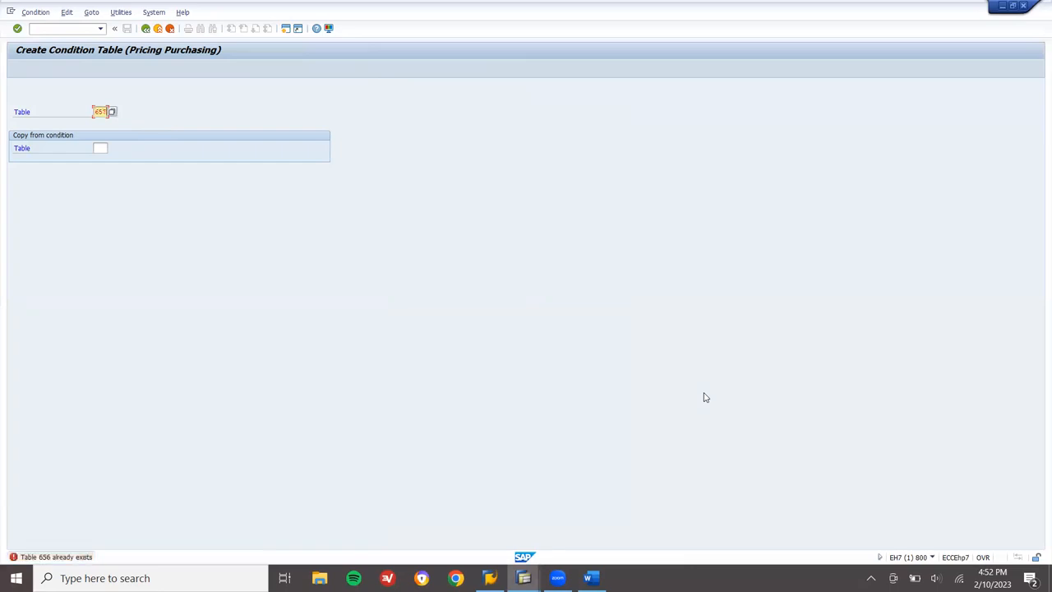
text(657)
key(Return)
Create condition table 658 with the key fields Vendor and Material.
text(658)
key(Return)
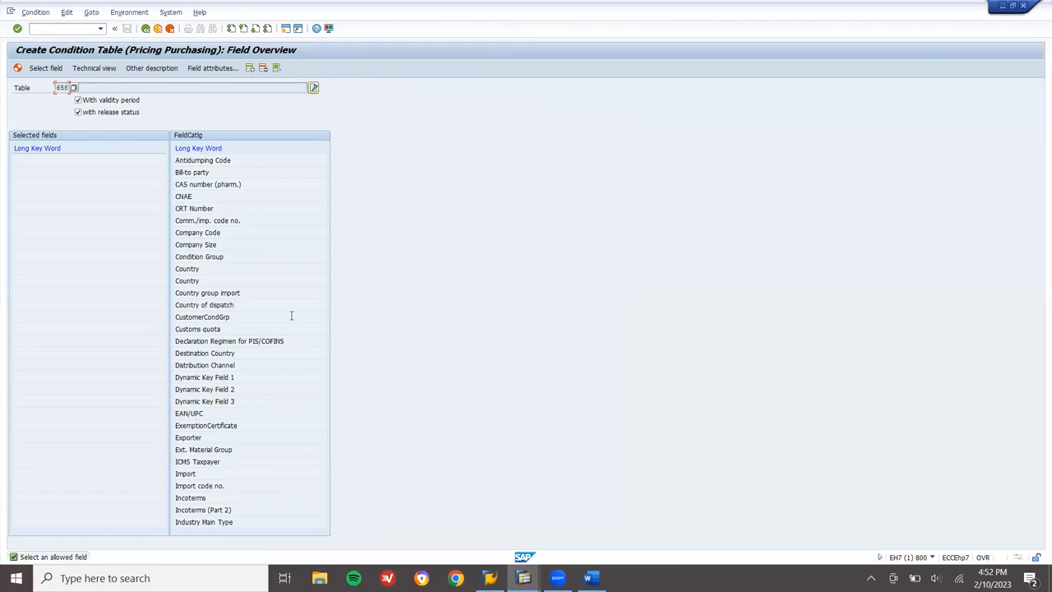
scroll(290, 316, down, 5)
scroll(291, 316, down, 5)
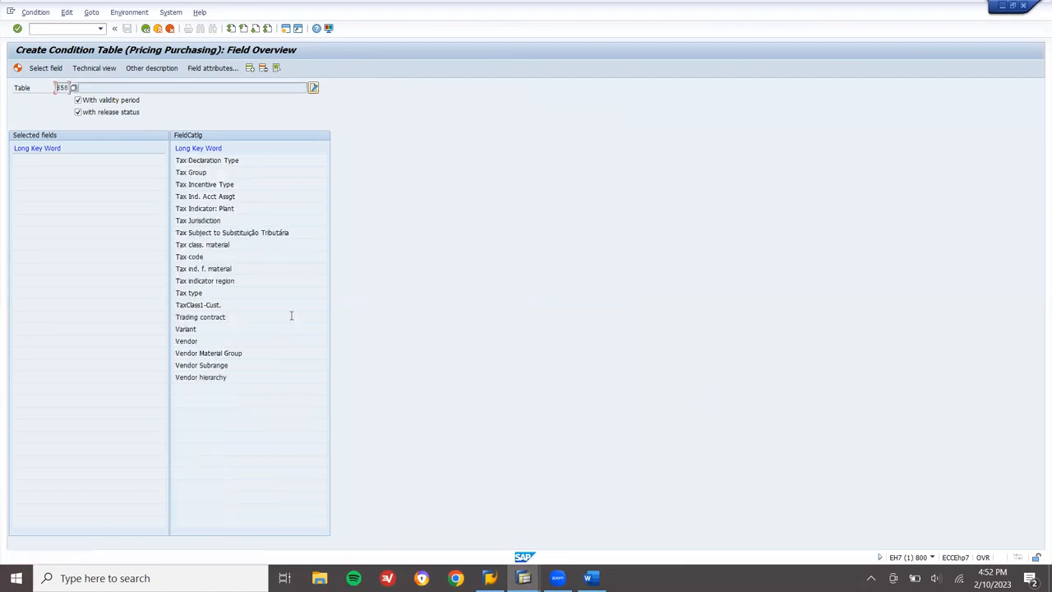
double_click(258, 338)
scroll(258, 340, up, 5)
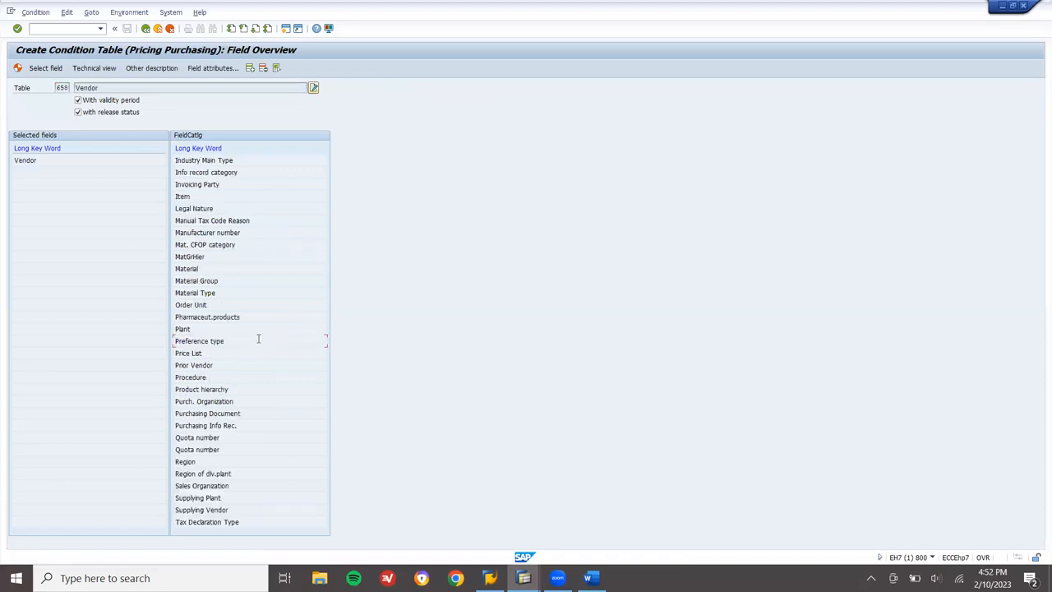
double_click(248, 268)
click(19, 70)
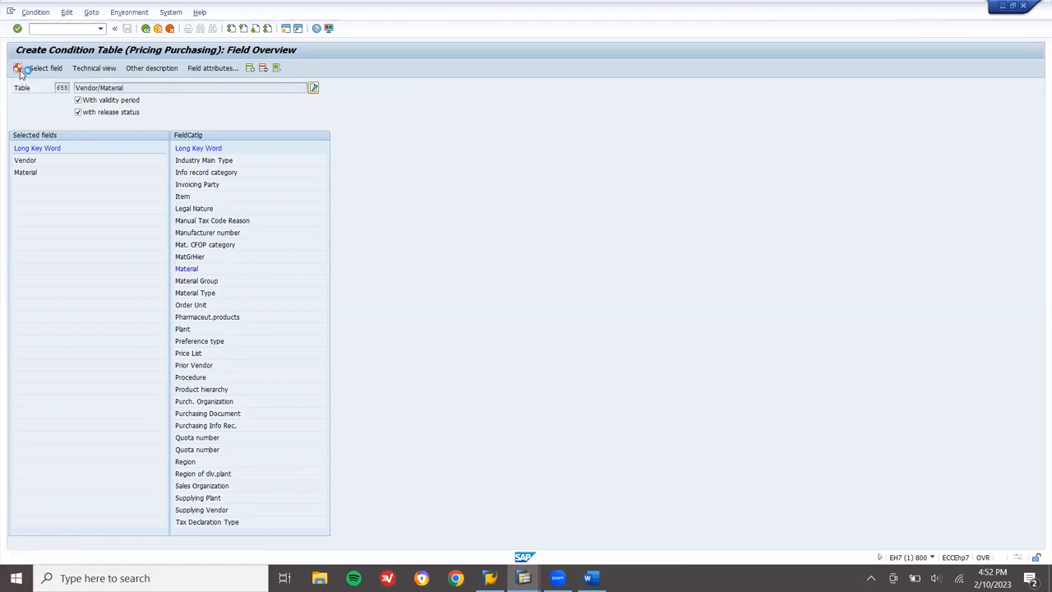
Open Notepad and note down the condition table number 658.
click(194, 572)
text(NOTE)
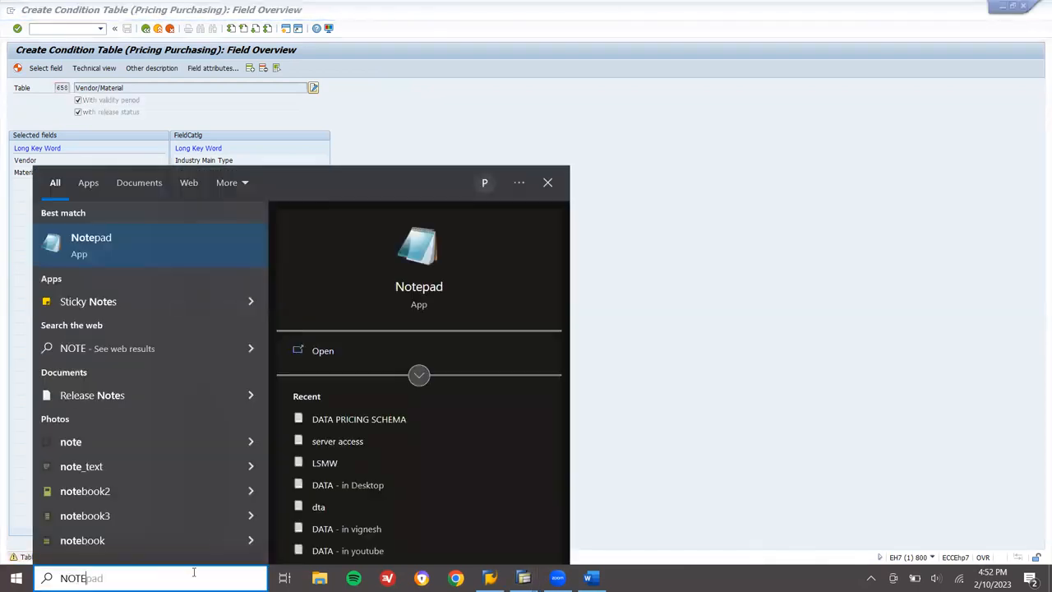
key(Return)
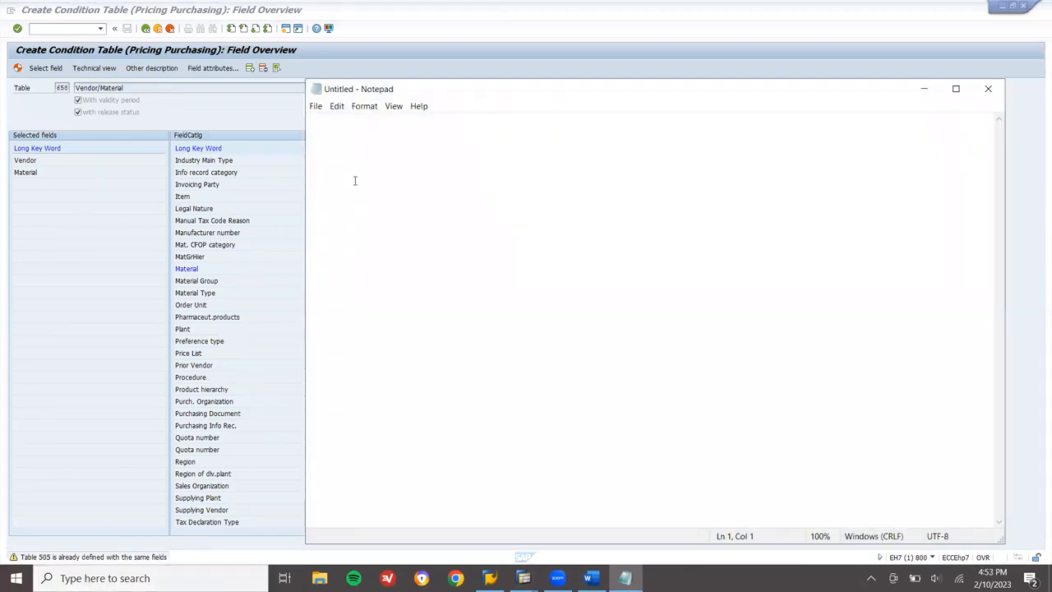
text(658)
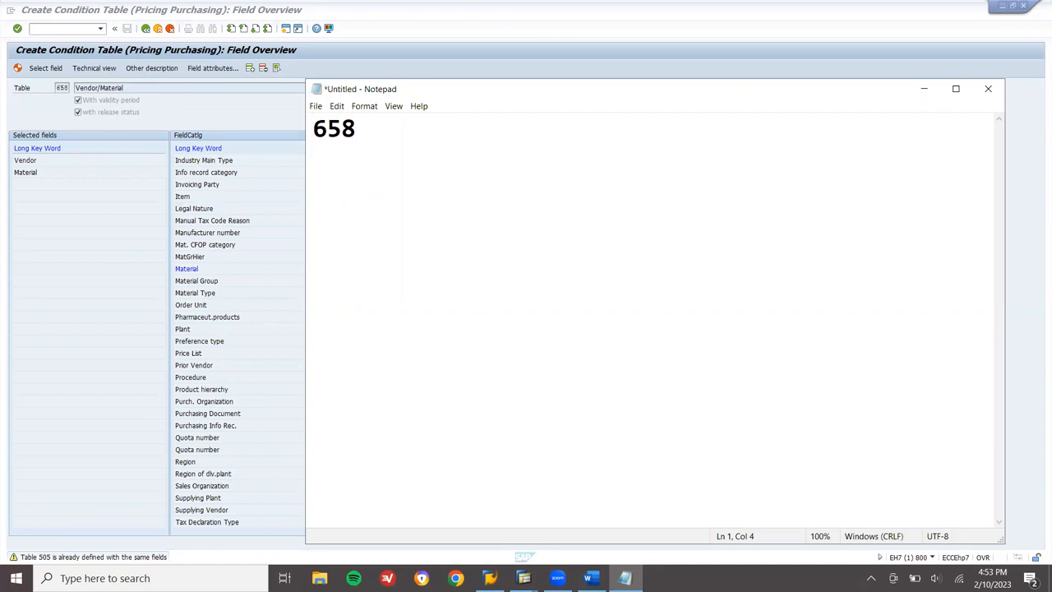
Generate condition table 658 as a local object and return to the IMG tree.
click(168, 126)
key(Return)
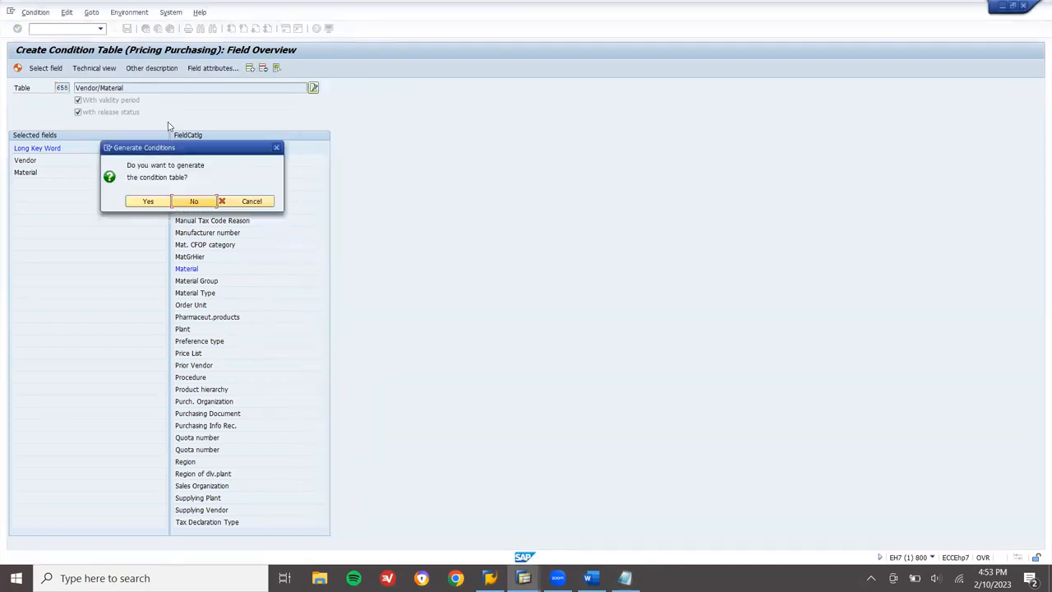
click(156, 202)
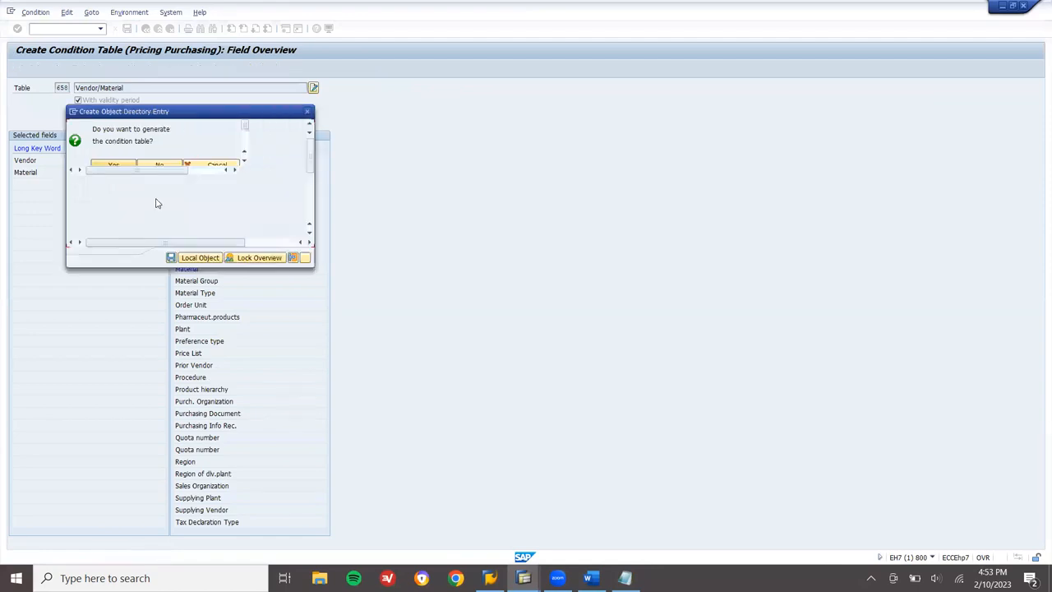
click(192, 258)
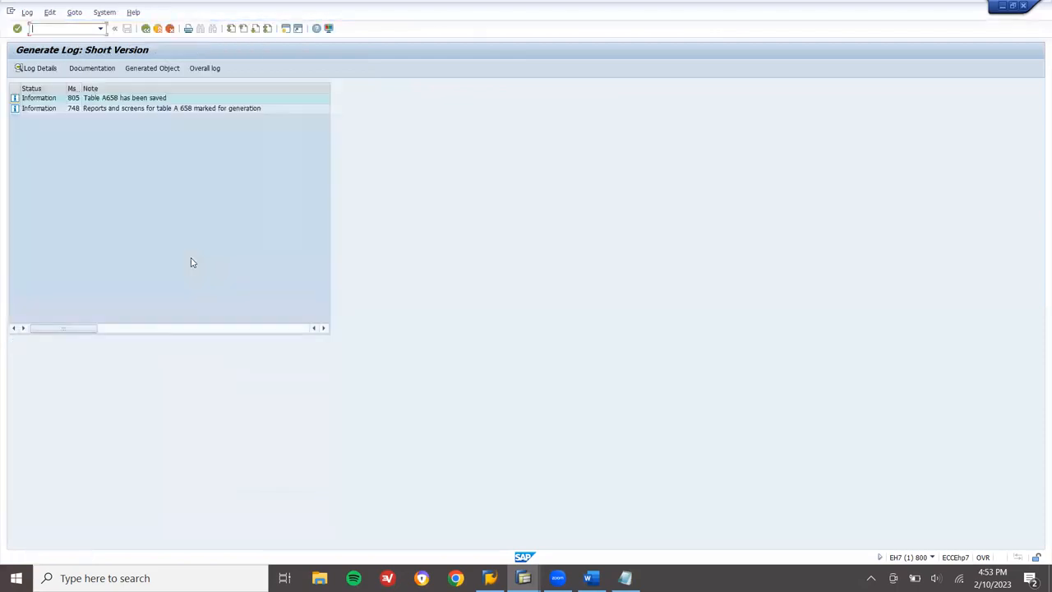
click(145, 29)
click(146, 29)
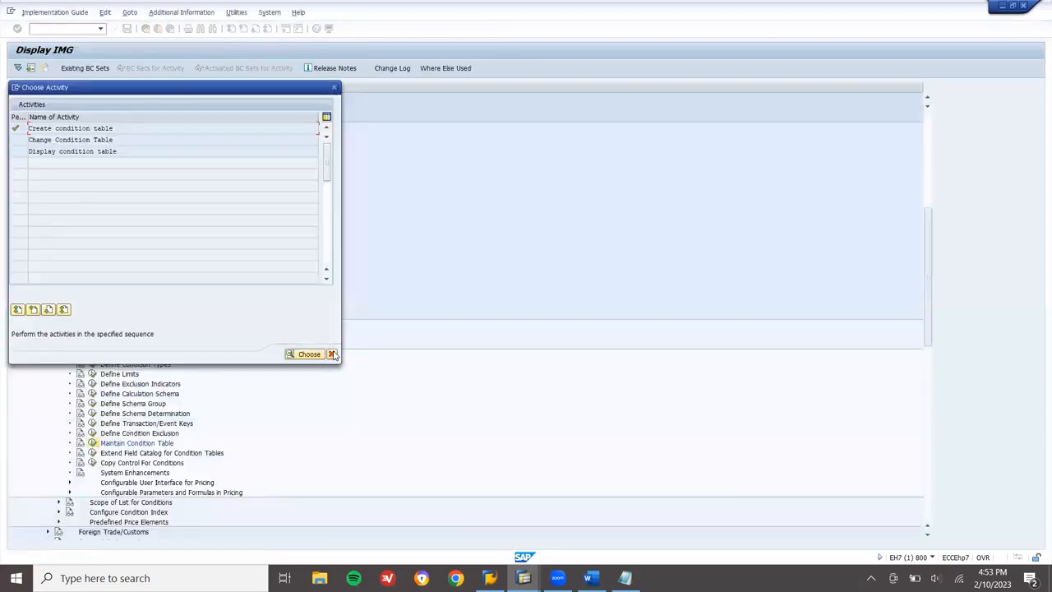
click(333, 353)
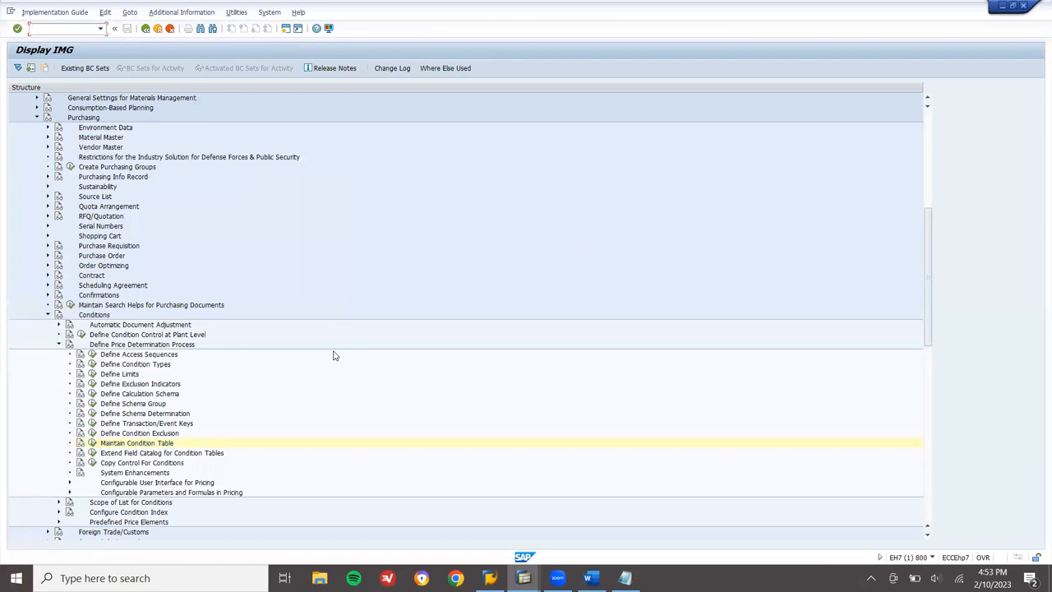
Create access sequence Z658 with the description ACCESS SEQ DISCOUNTS under Define Access Sequences and save it to the workbench request.
click(93, 355)
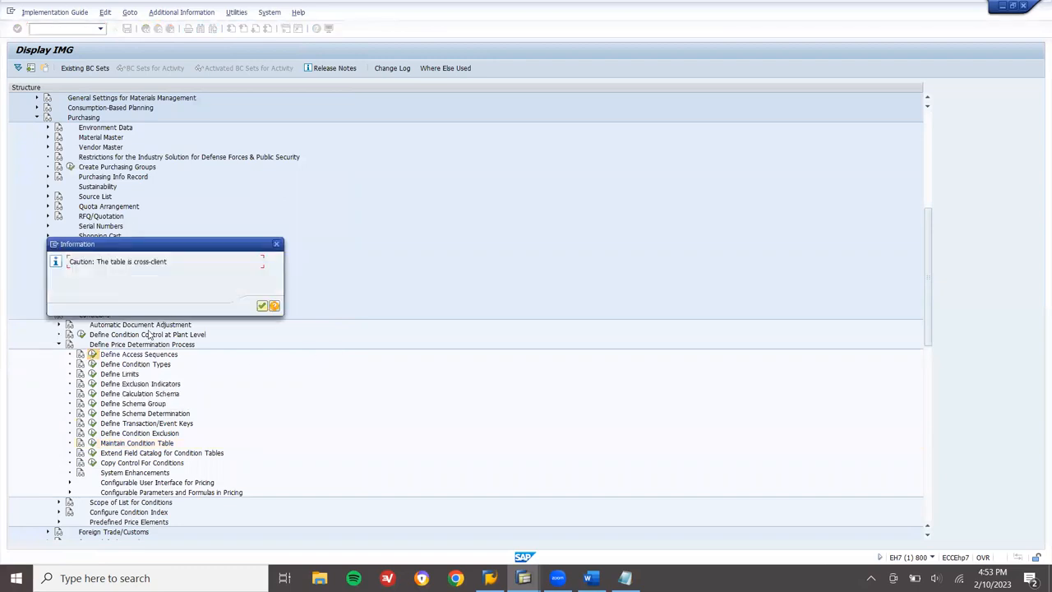
click(262, 306)
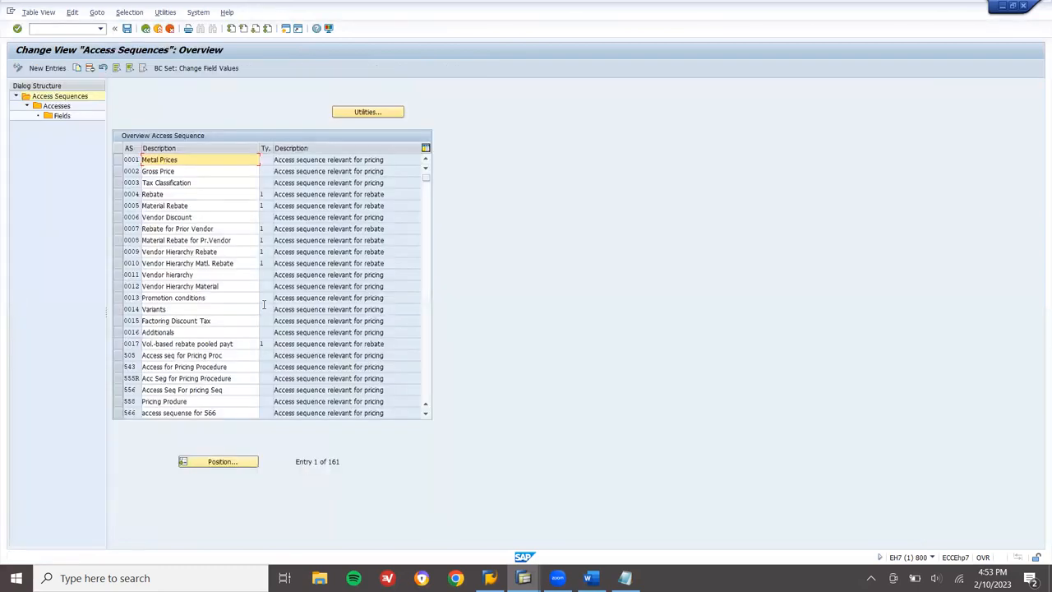
click(47, 68)
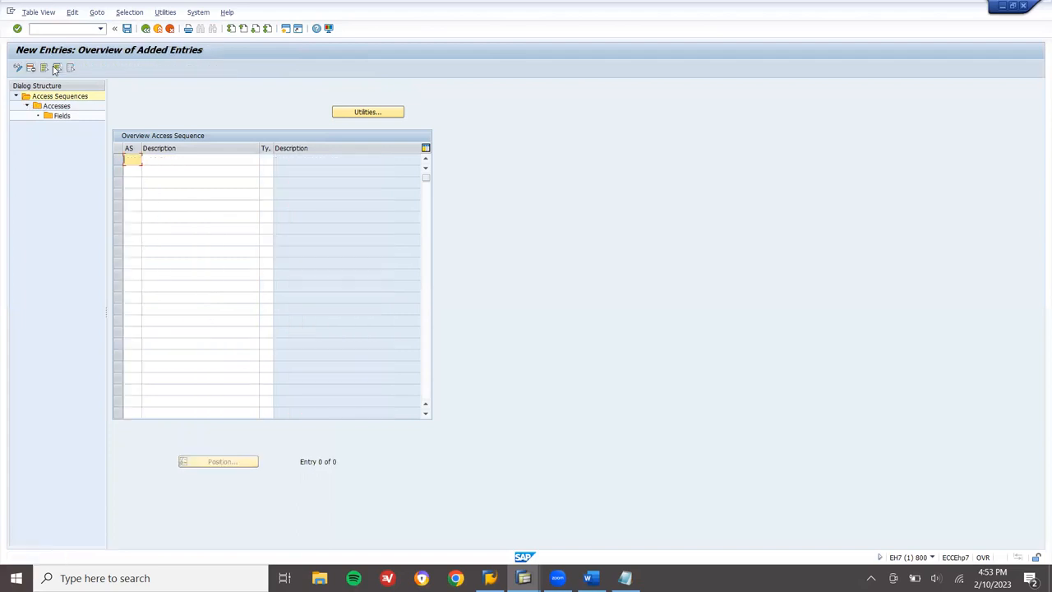
text(Z658)
key(Tab)
text(ACCESS SEQ )
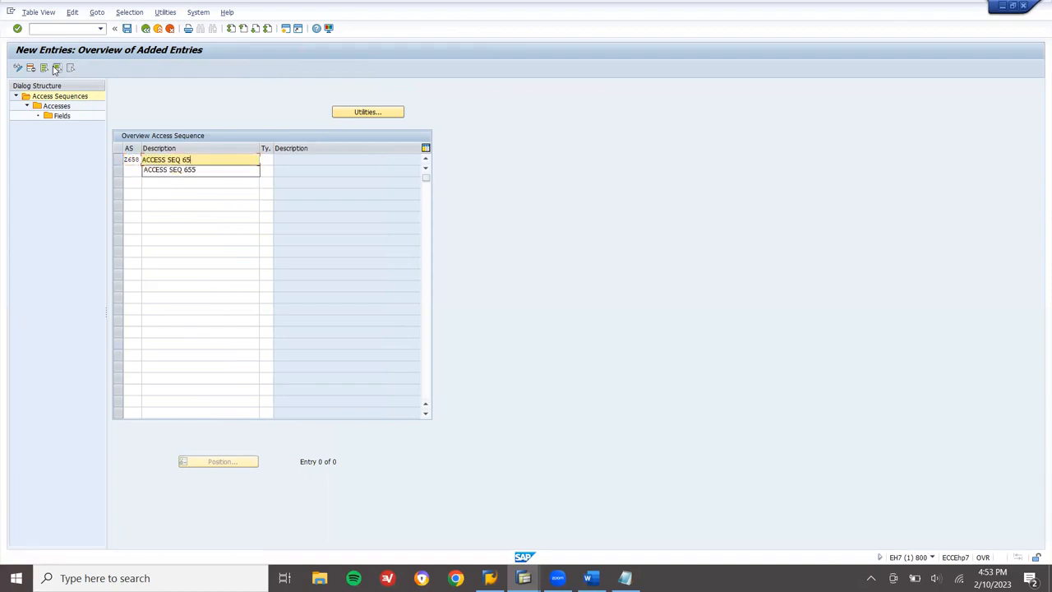
text(DISCOUNTS)
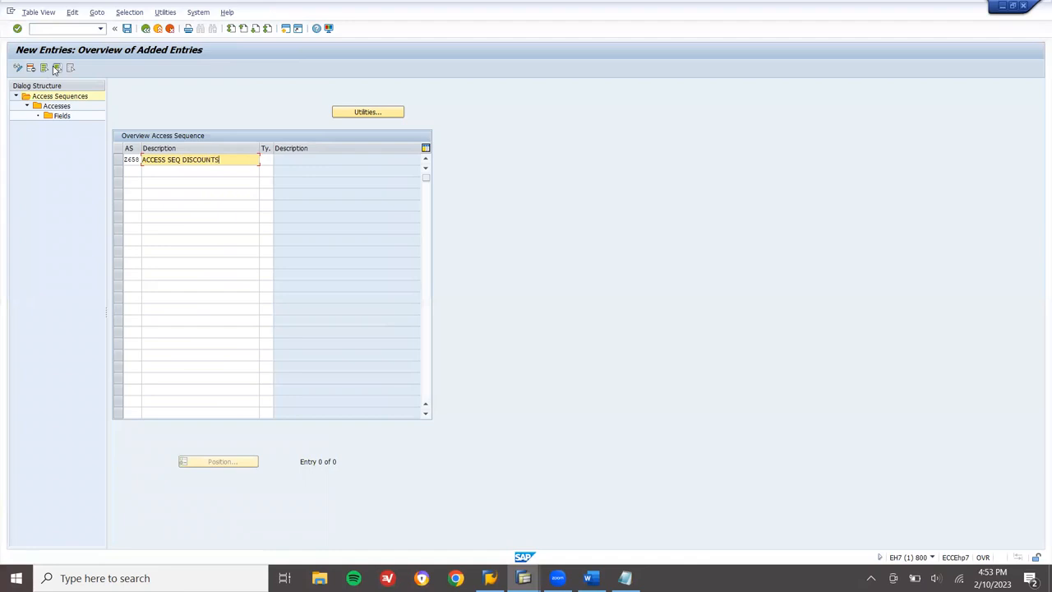
key(Return)
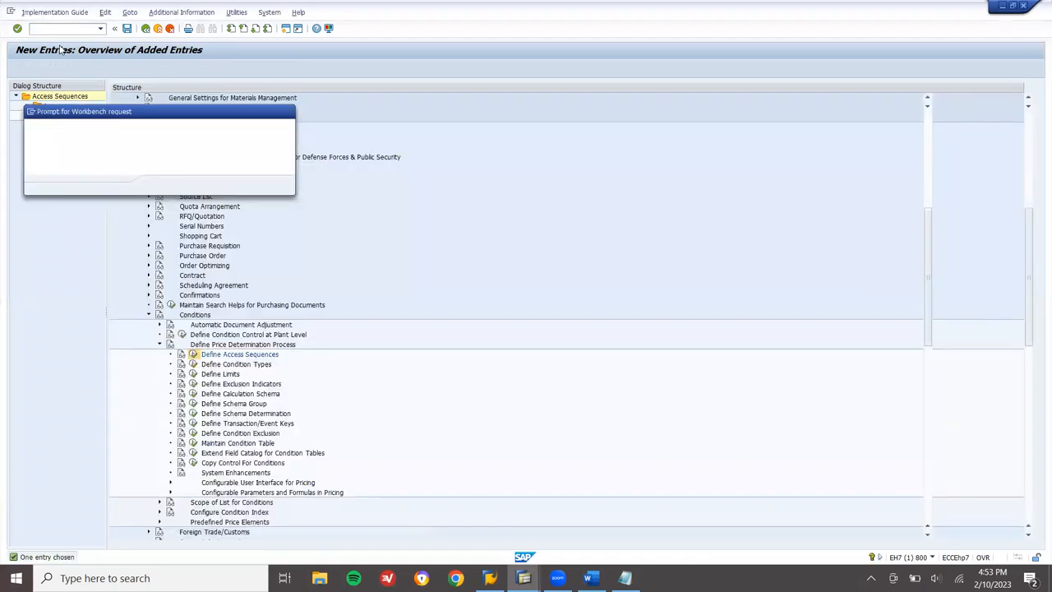
key(Return)
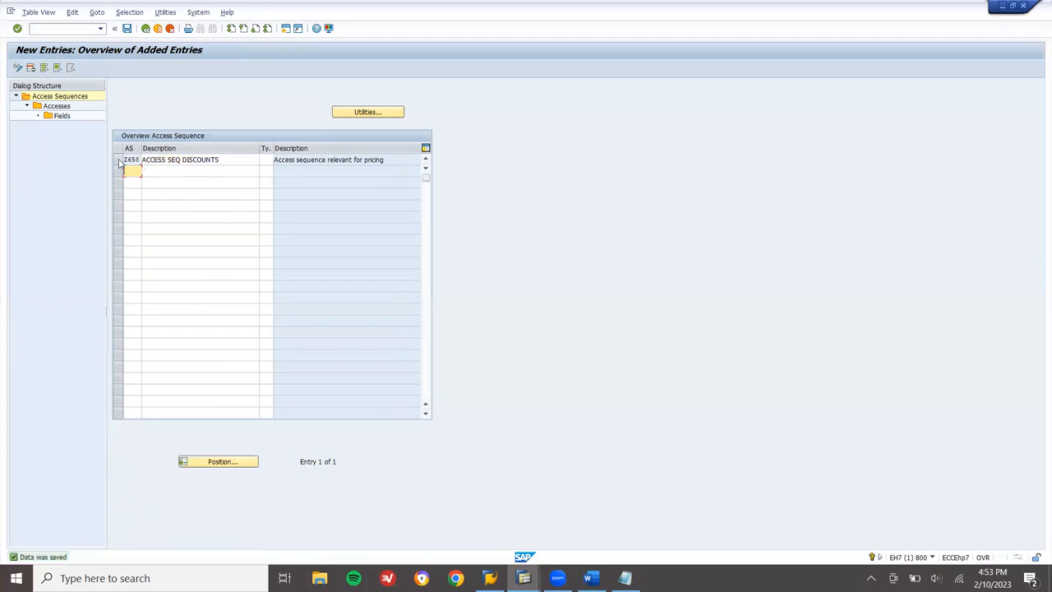
Add access number 1 with condition table 658 to access sequence Z658.
double_click(59, 109)
click(47, 68)
key(Tab)
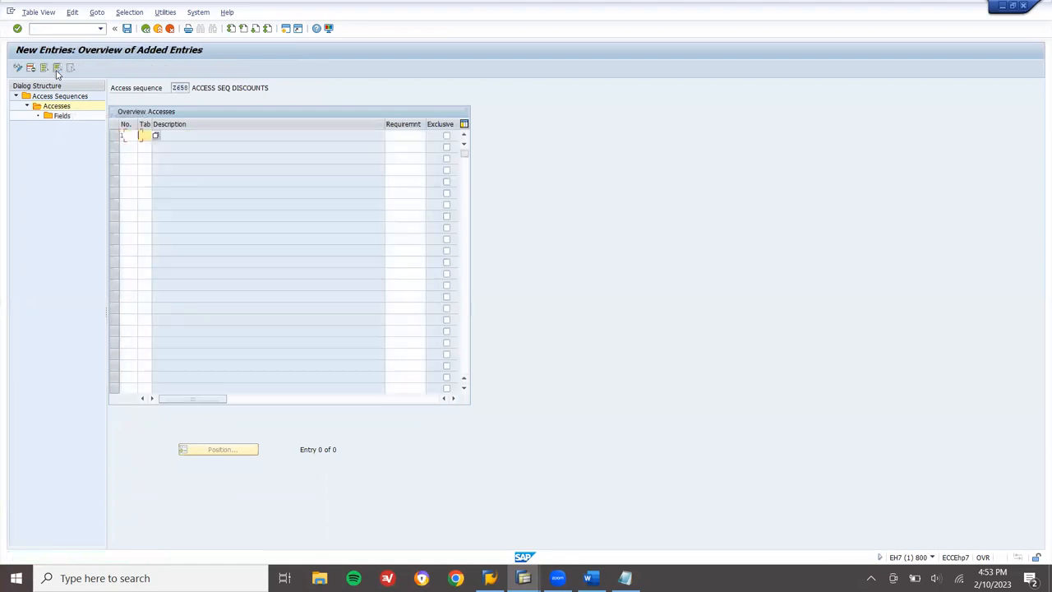
text(658)
key(Return)
key(Return)
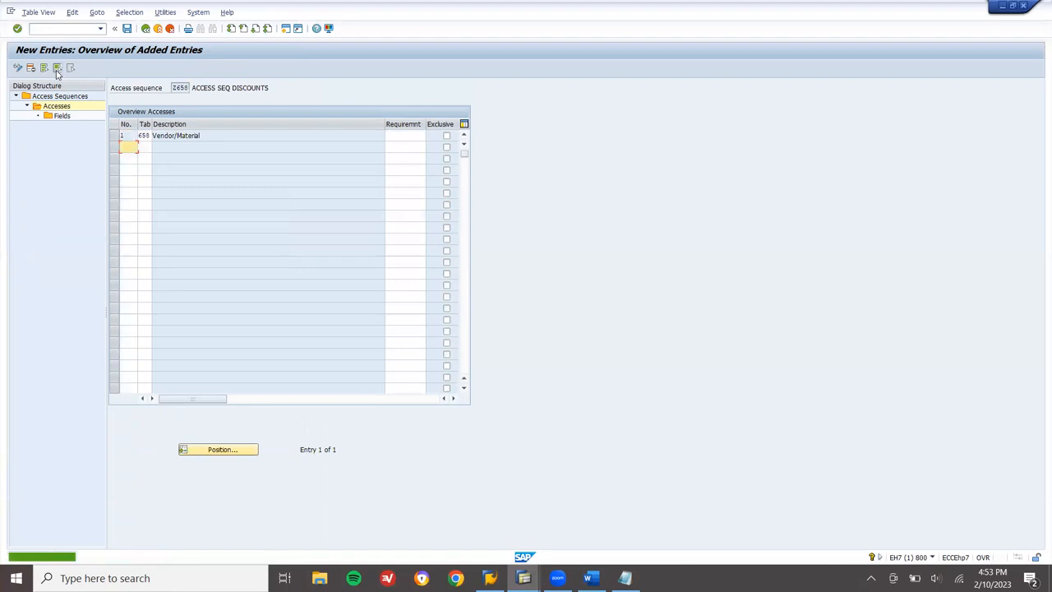
Open the field assignment of the table 658 access, save it, and return to the accesses.
click(114, 136)
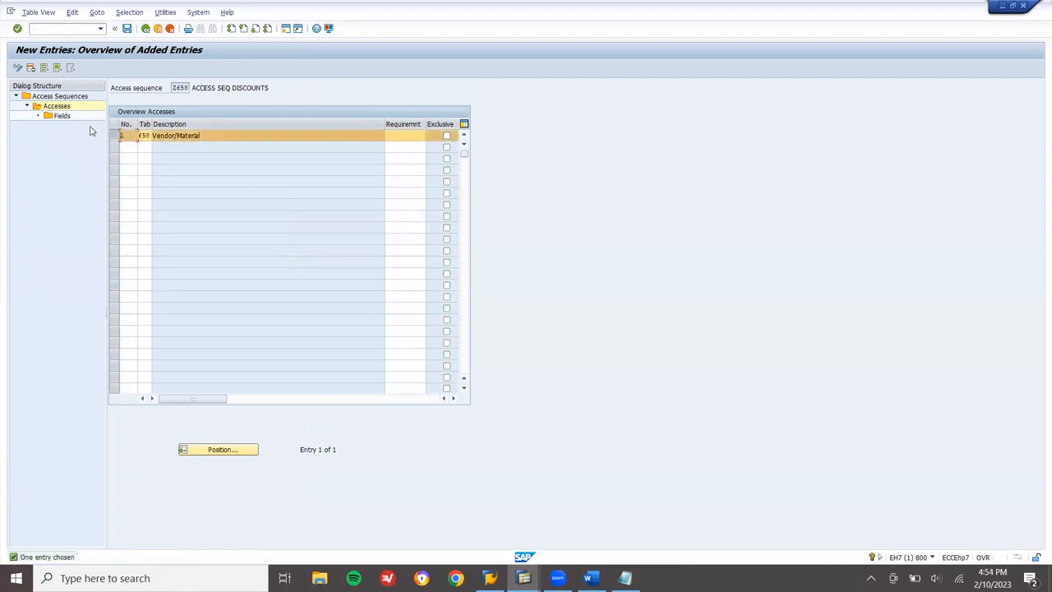
double_click(69, 120)
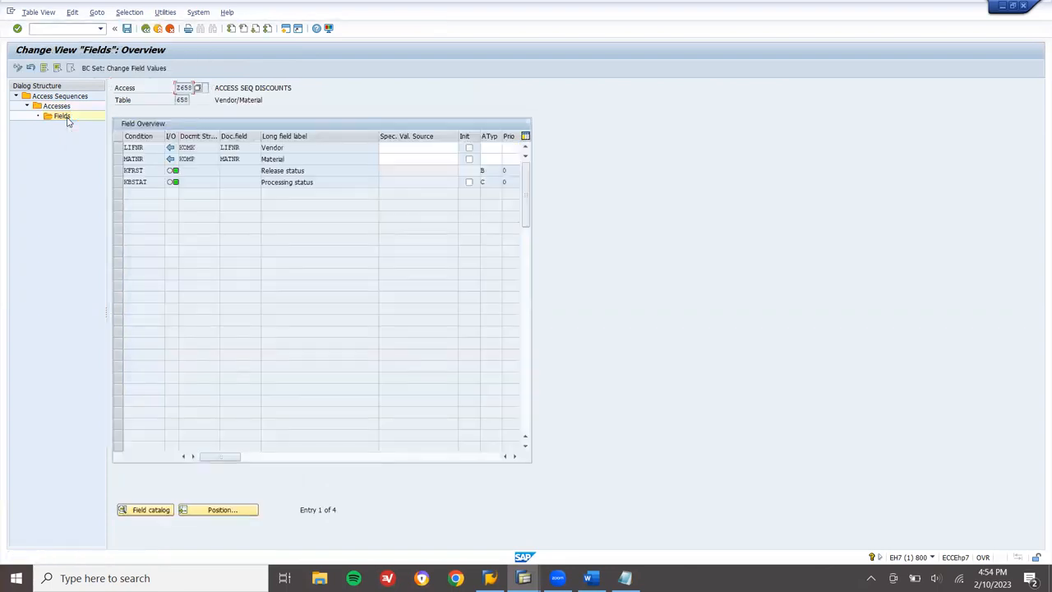
click(128, 30)
click(145, 29)
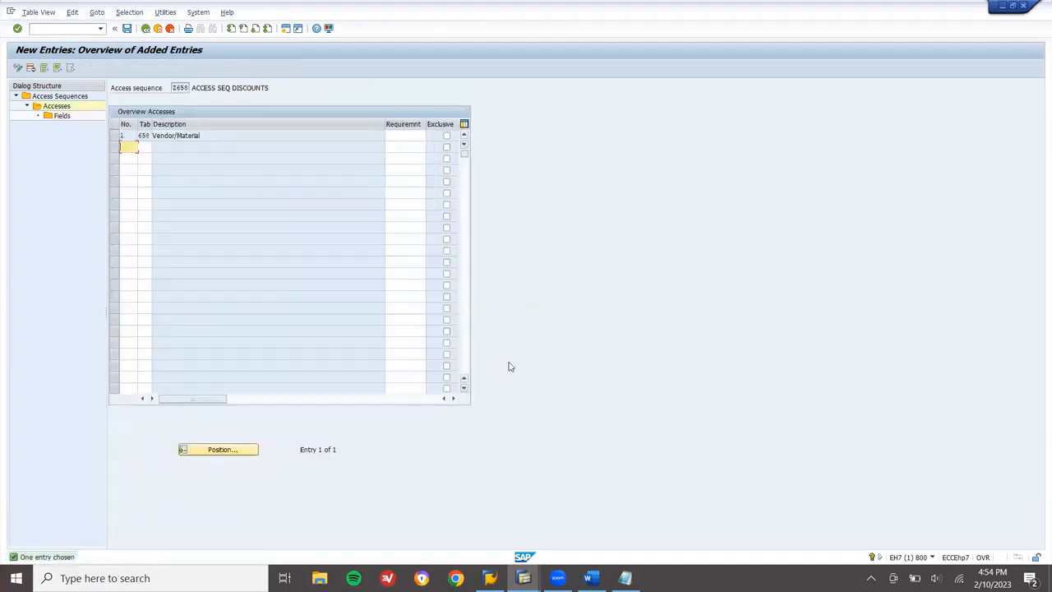
Switch to Notepad and note down ACCESS SEQ Z658 below the table number.
click(625, 577)
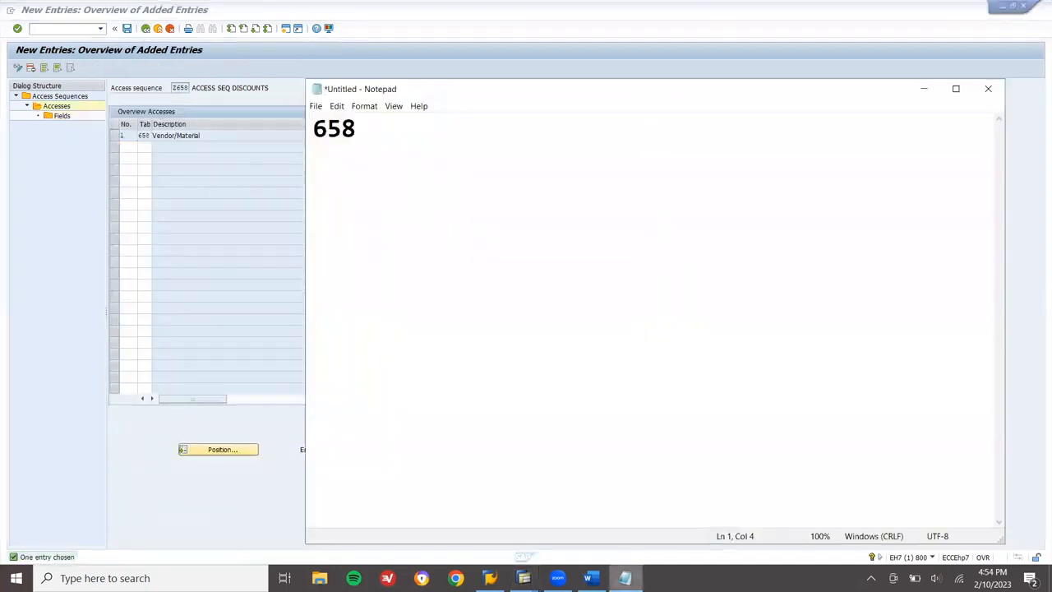
text(Z658)
key(Left)
key(Left)
key(Left)
key(Left)
text(ACCESS)
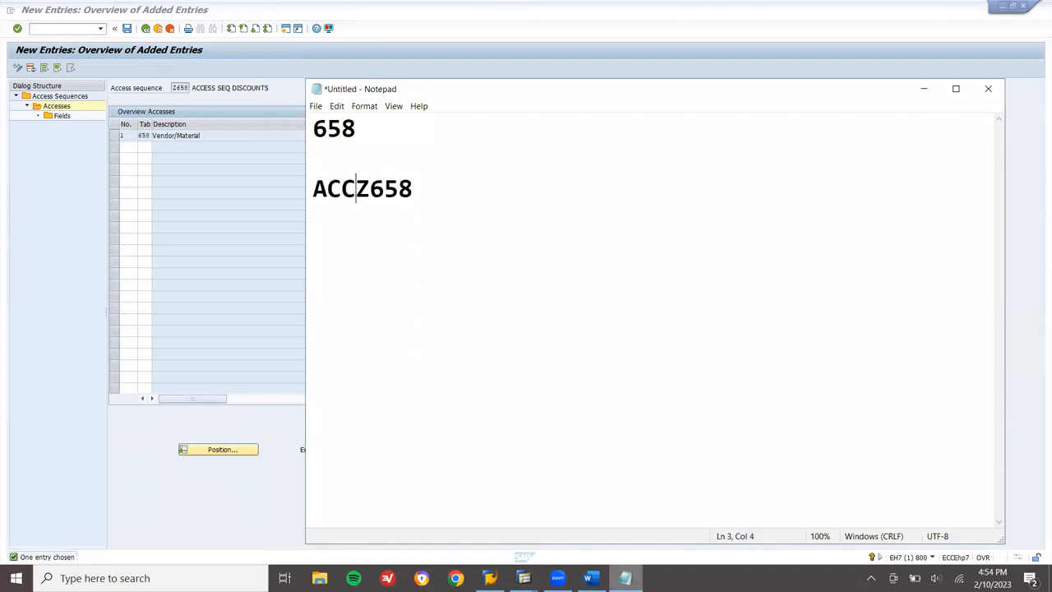
text( SR)
key(BackSpace)
text(EQ)
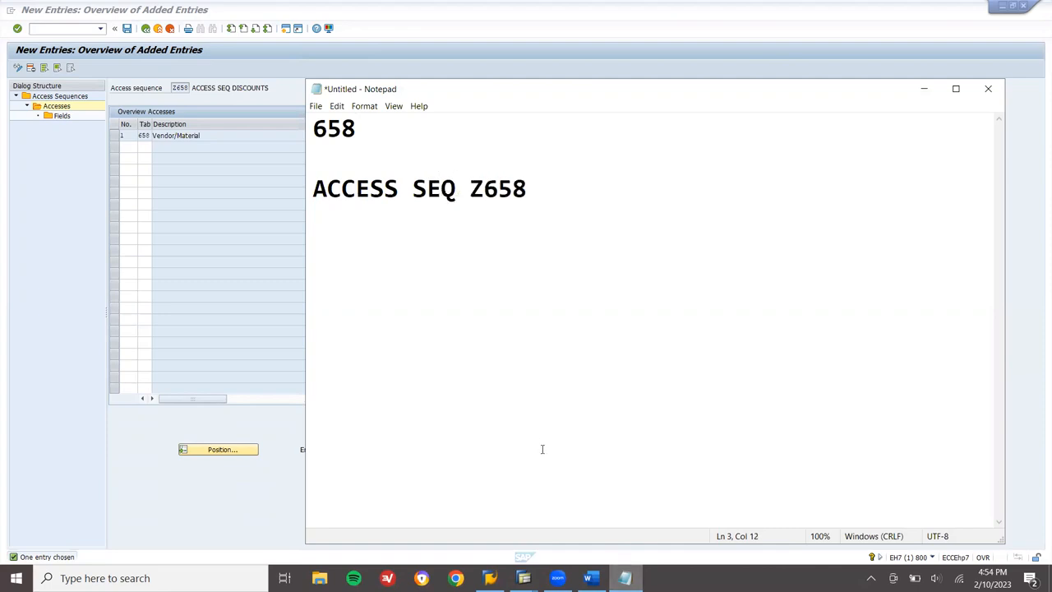
Switch back to SAP, leave the access sequence maintenance, and open the Define Condition Type activity under Define Condition Types.
click(224, 273)
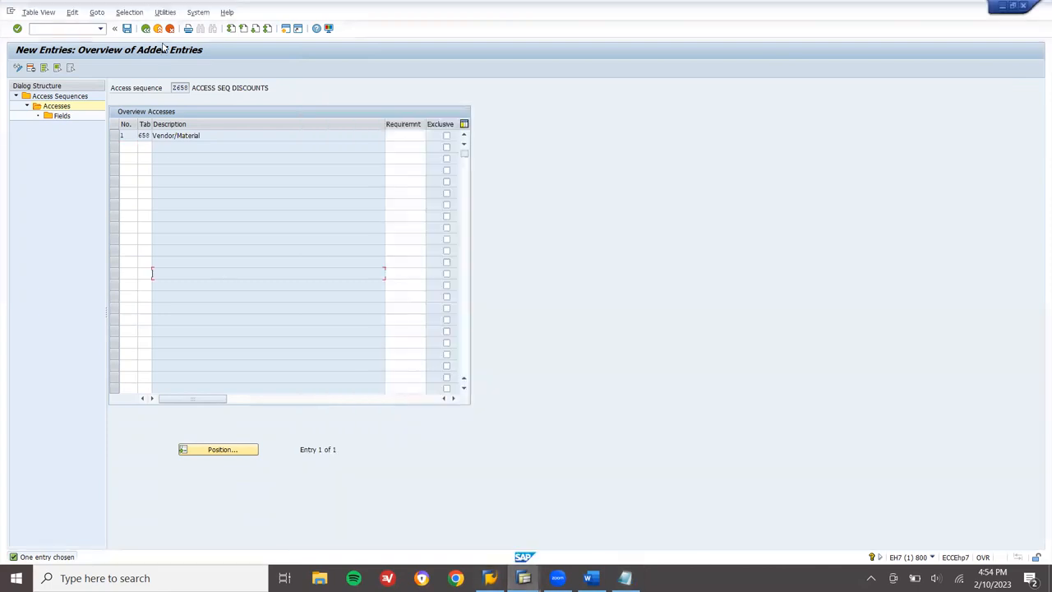
click(145, 29)
click(146, 30)
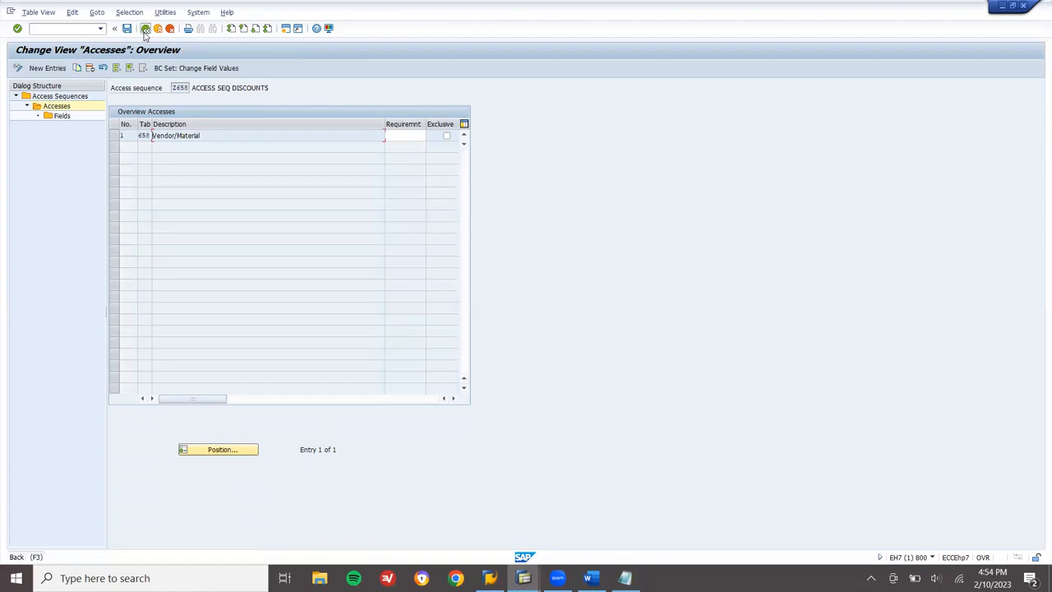
click(145, 30)
click(145, 30)
click(153, 202)
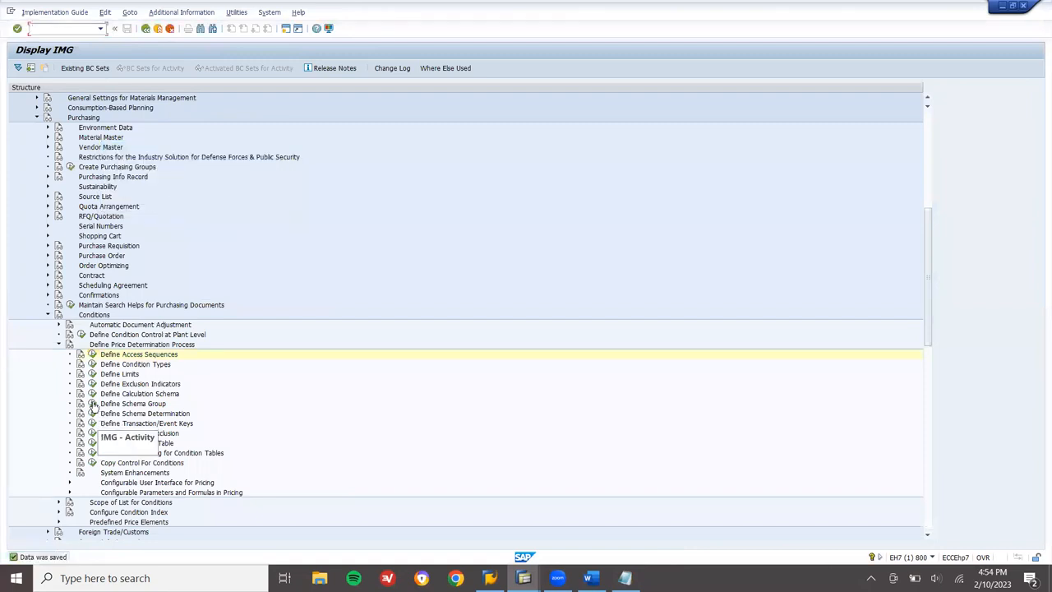
click(93, 367)
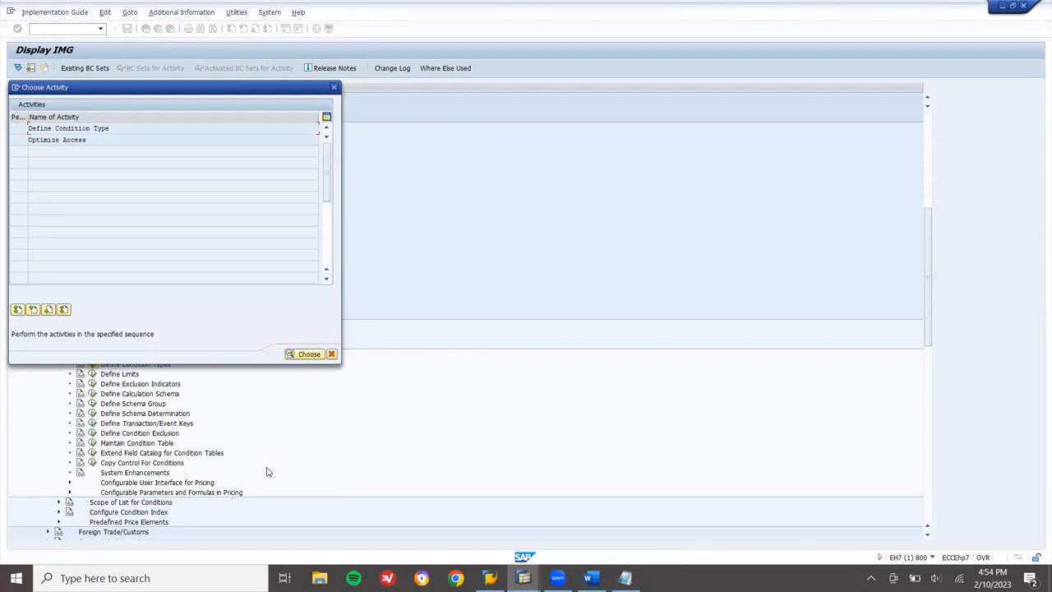
double_click(152, 125)
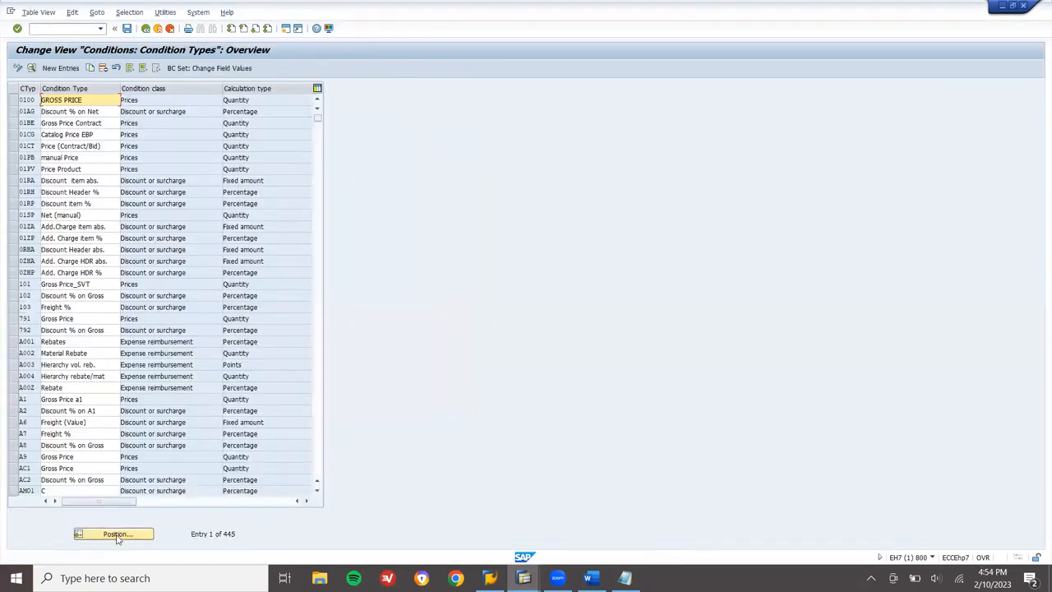
Copy condition type RA00 to a new condition type Z658 named Discount LEARN2WIN.
click(117, 534)
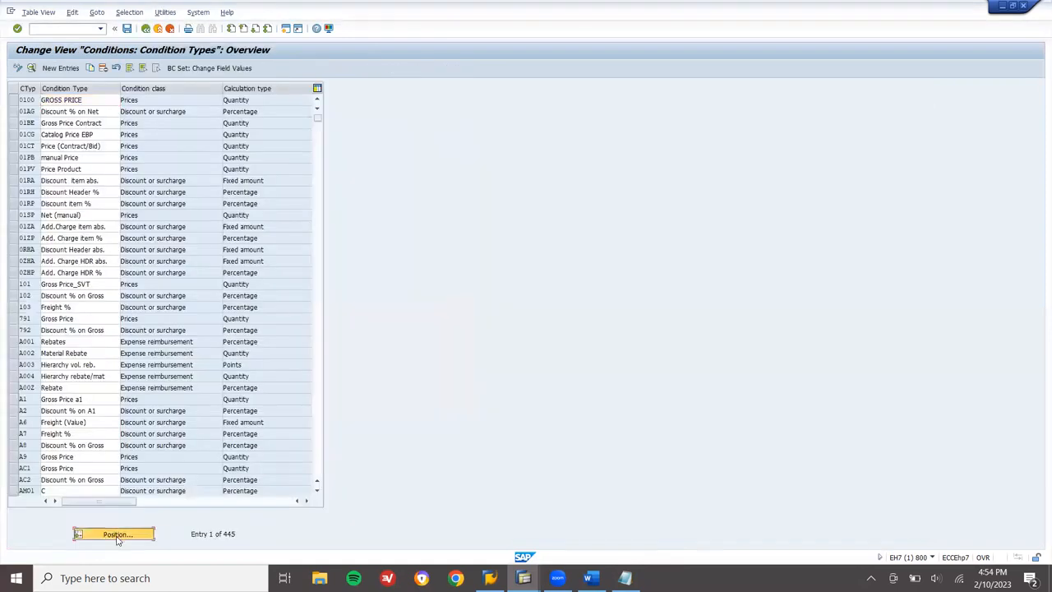
text(RA00)
key(Return)
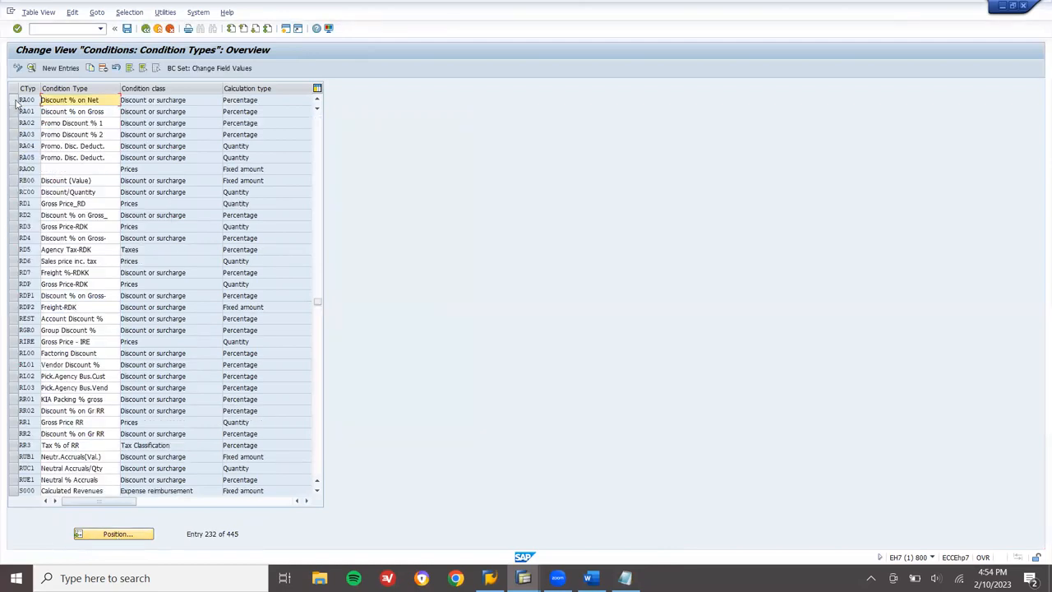
click(14, 101)
click(14, 100)
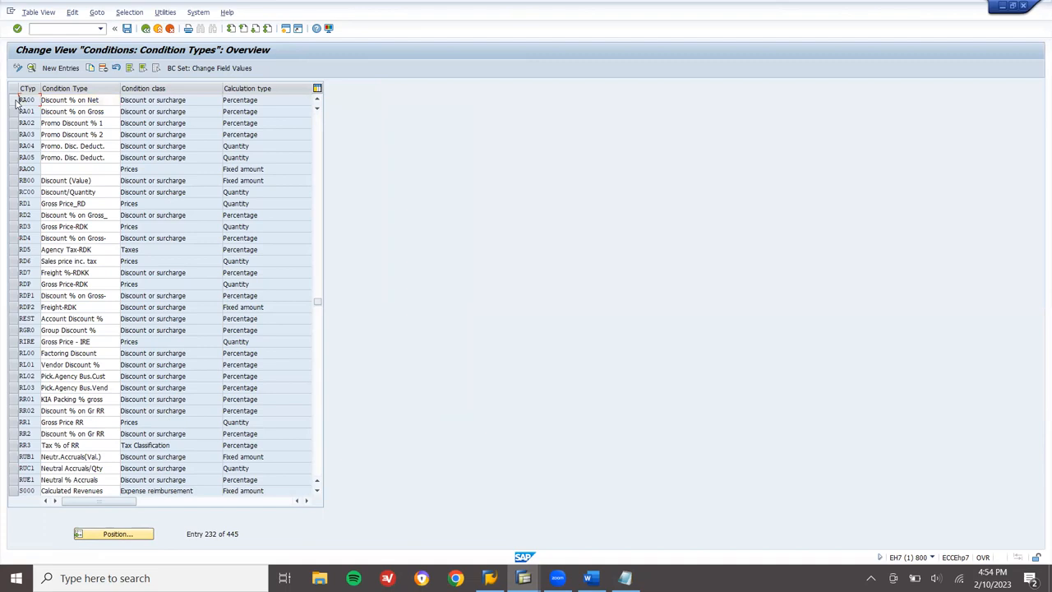
click(14, 100)
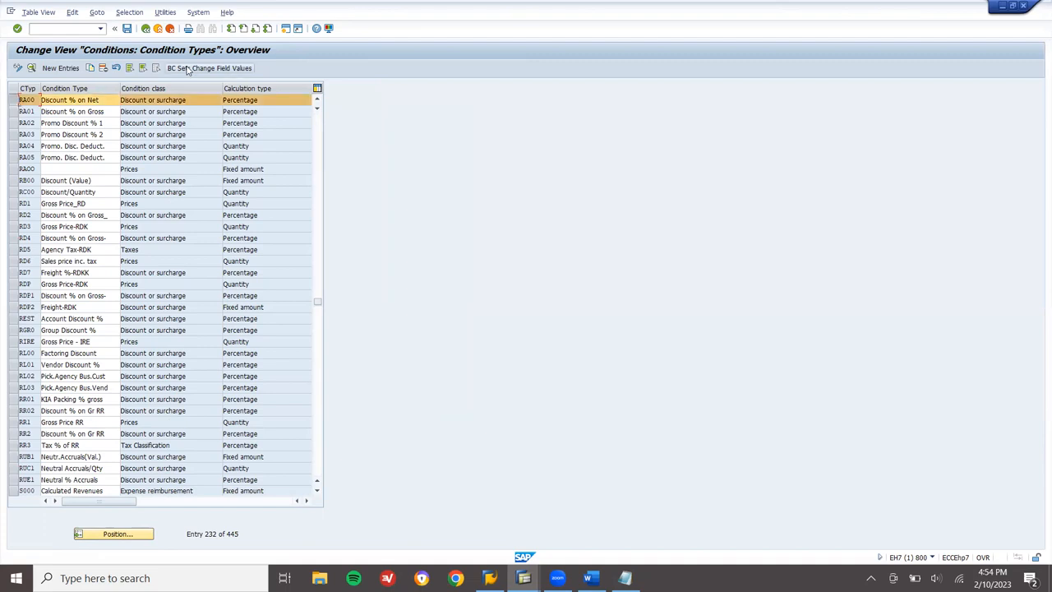
click(91, 69)
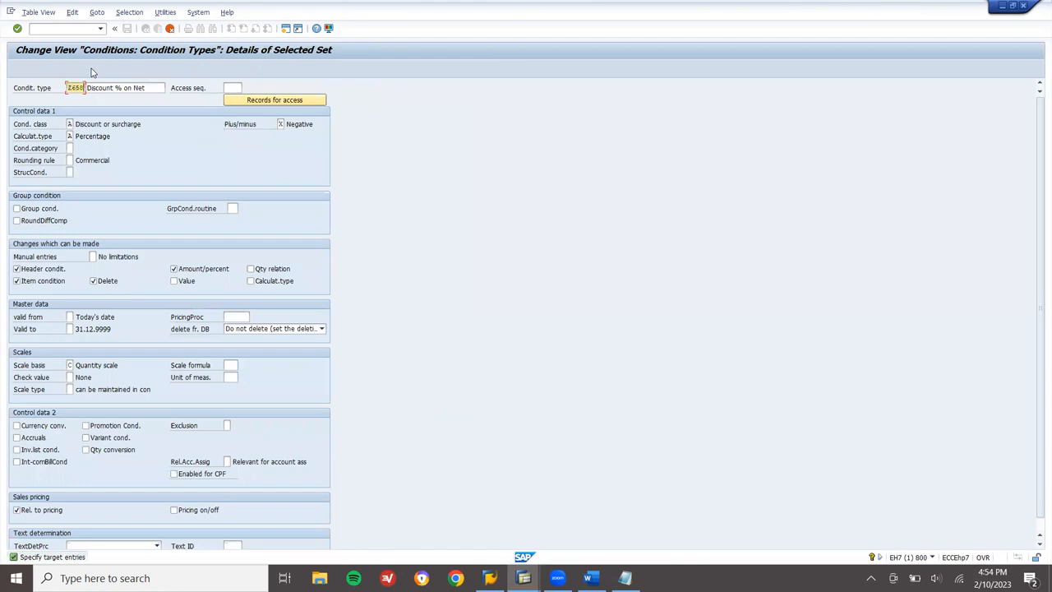
key(Tab)
key(Tab)
Switch to Notepad and note down COND TYPE Z658 below the access sequence.
key(alt+Tab)
double_click(489, 188)
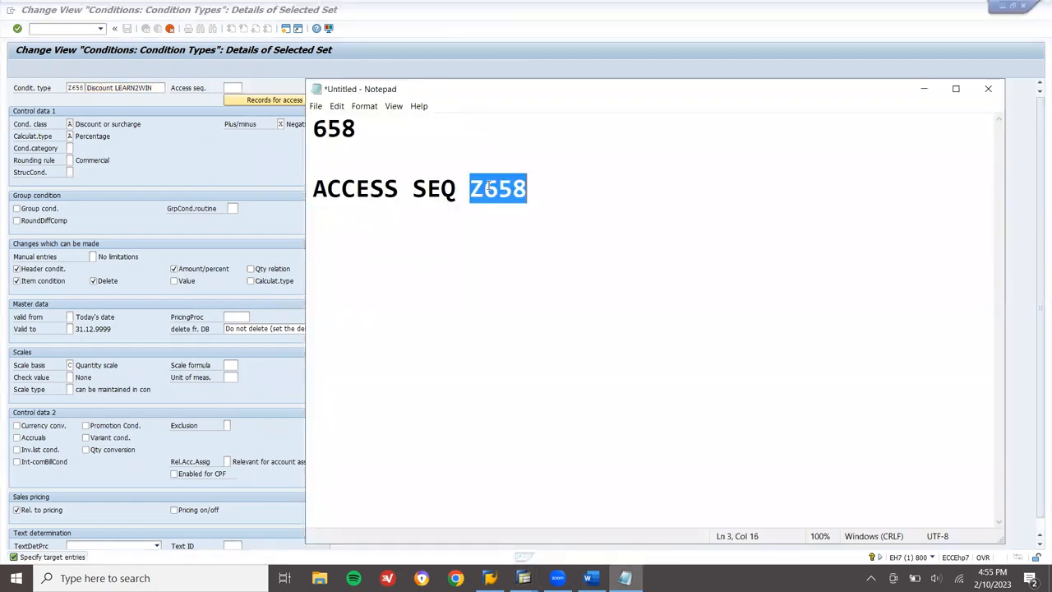
click(557, 191)
key(Return)
key(Return)
text(ND TYPE )
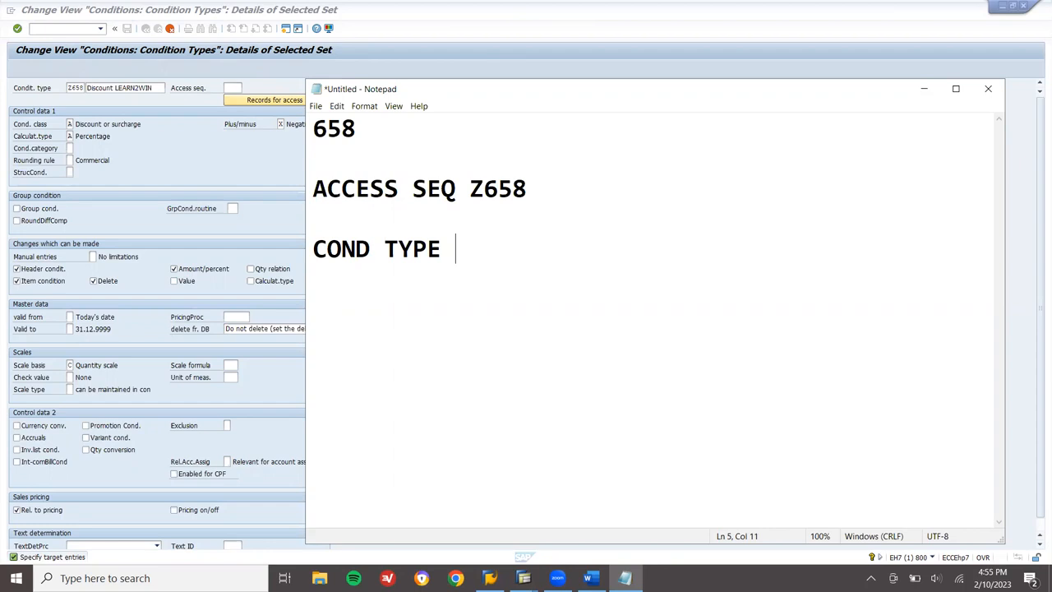
text(Z658)
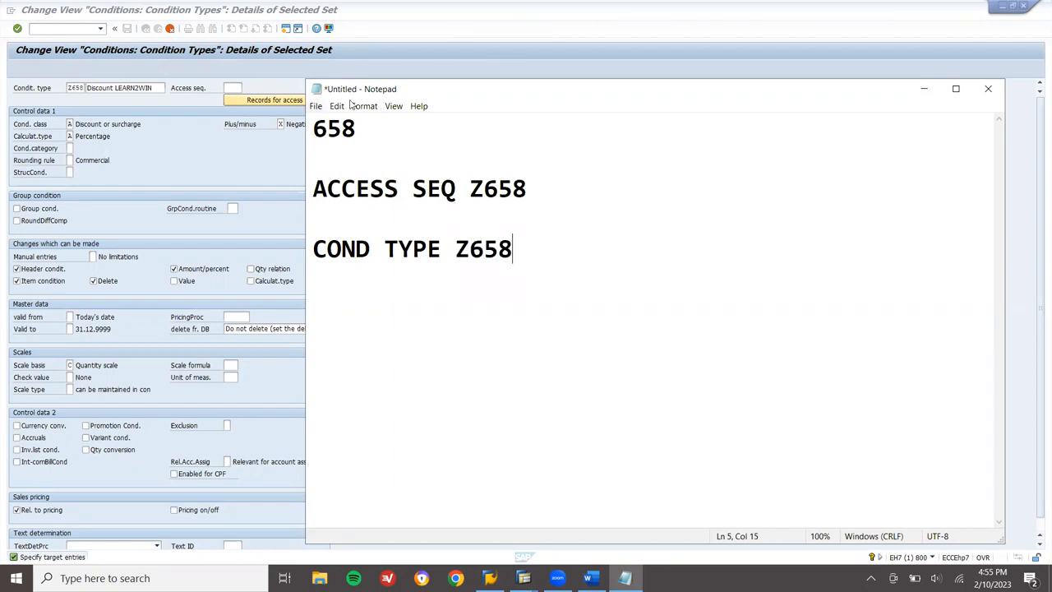
Assign access sequence Z658 to the Discount LEARN2WIN condition type and save it under the PRACTICE customizing request.
click(234, 86)
text(Z658)
key(Return)
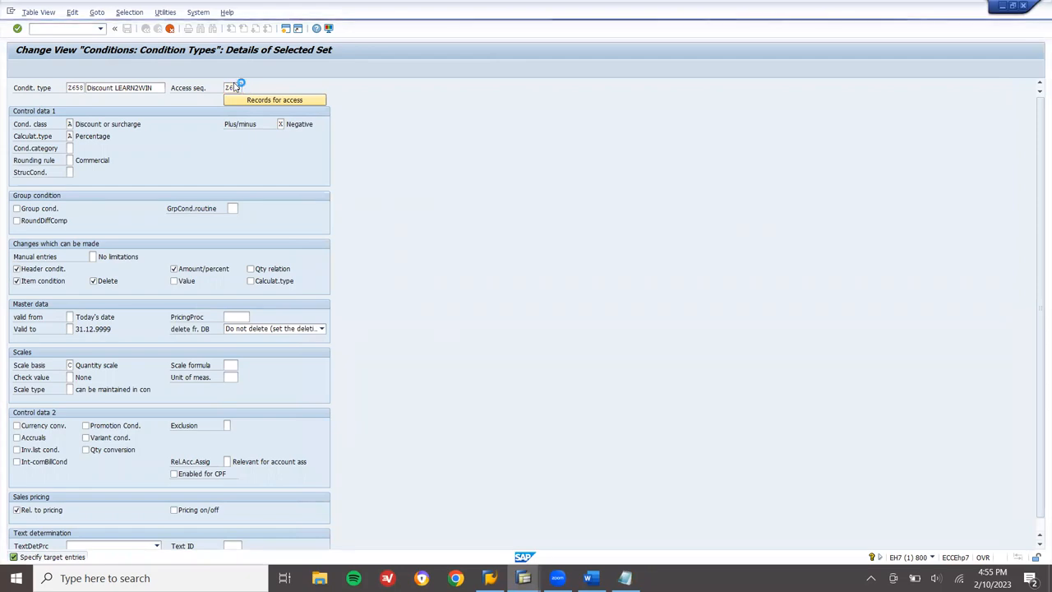
click(128, 30)
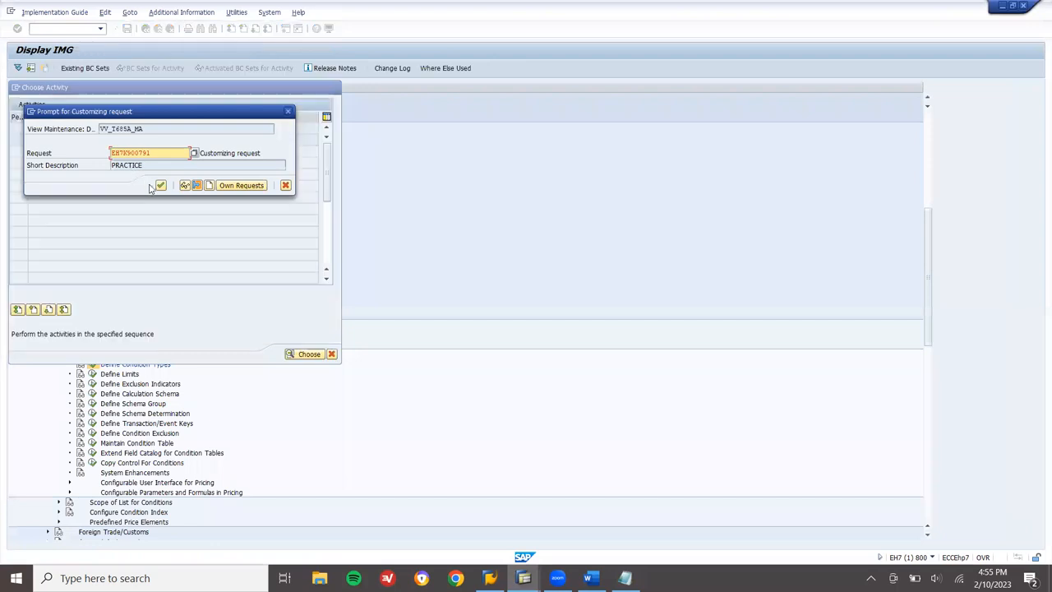
click(160, 185)
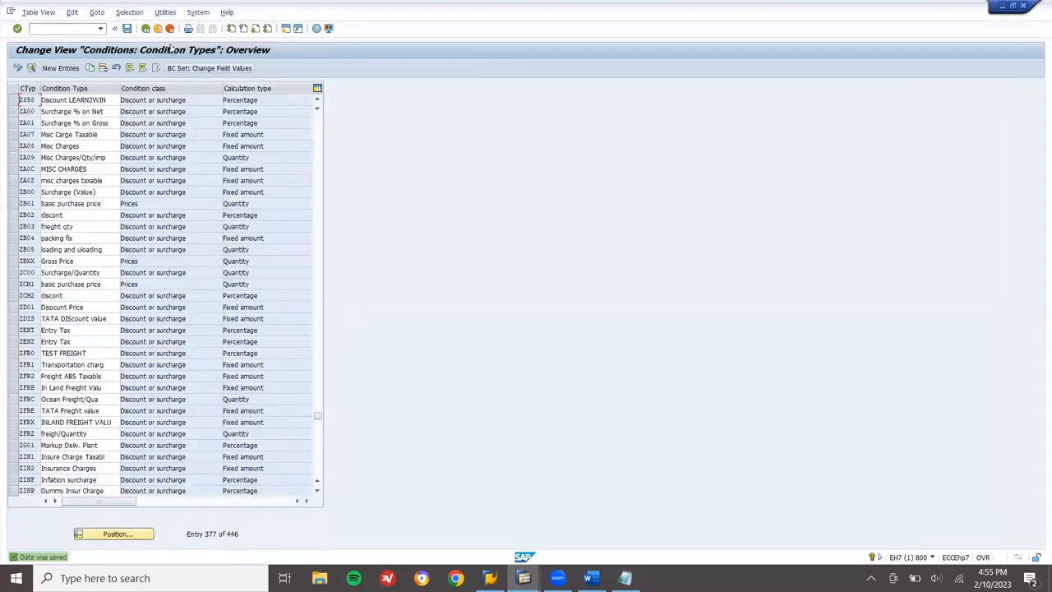
Leave the condition type maintenance and open the Define Calculation Schema activity.
click(146, 28)
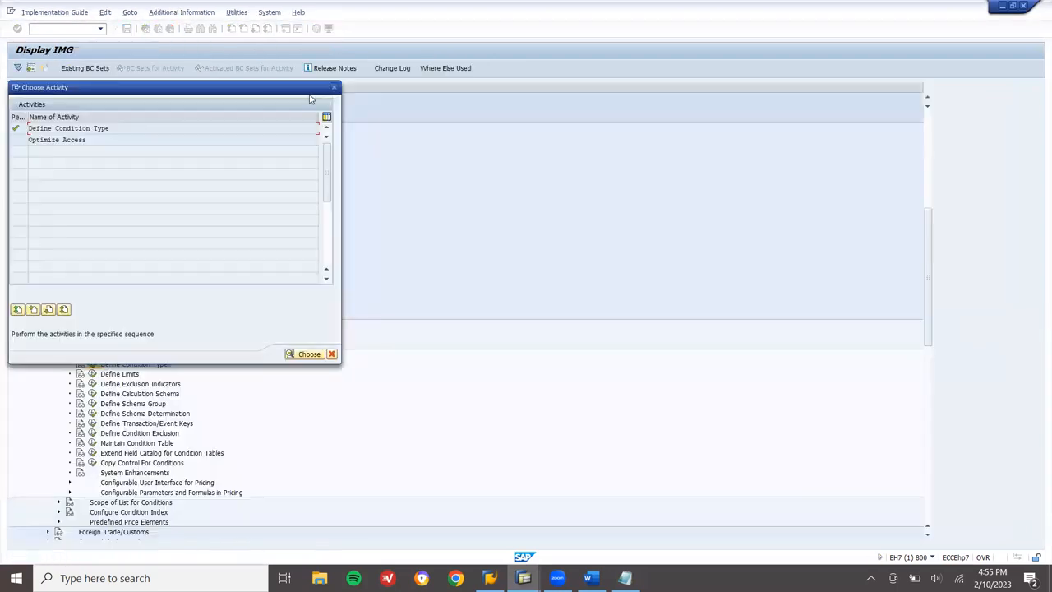
click(334, 88)
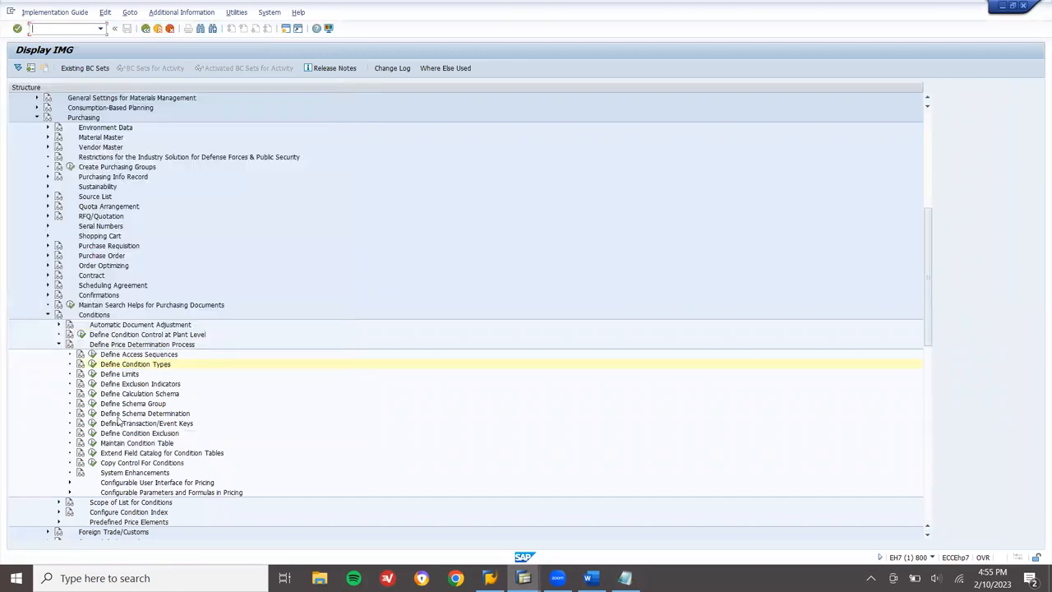
click(92, 394)
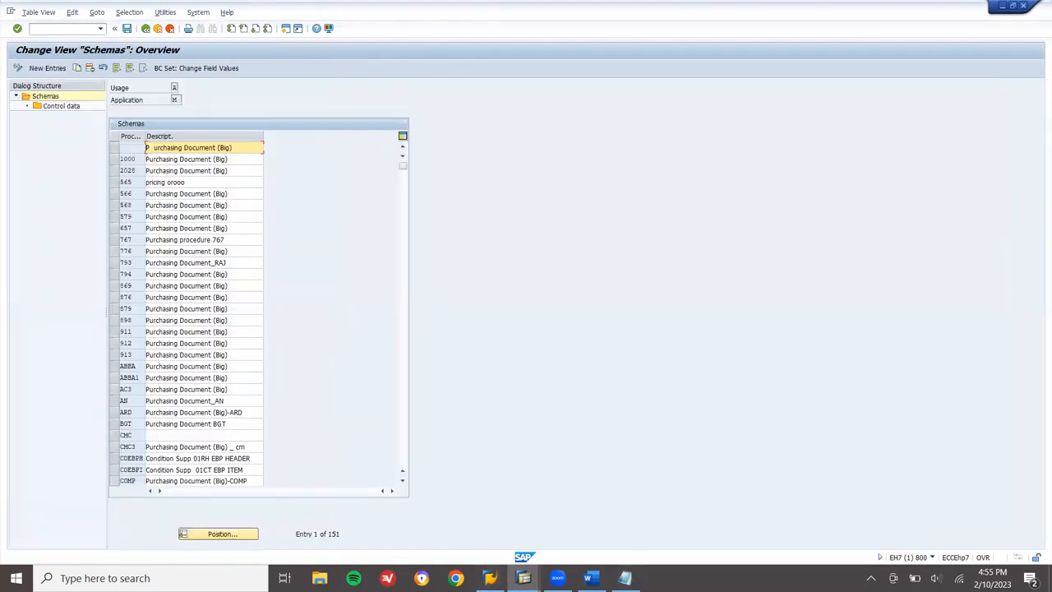
Copy Z658 from the Notepad notes and position the SAP schema list at that value.
click(624, 578)
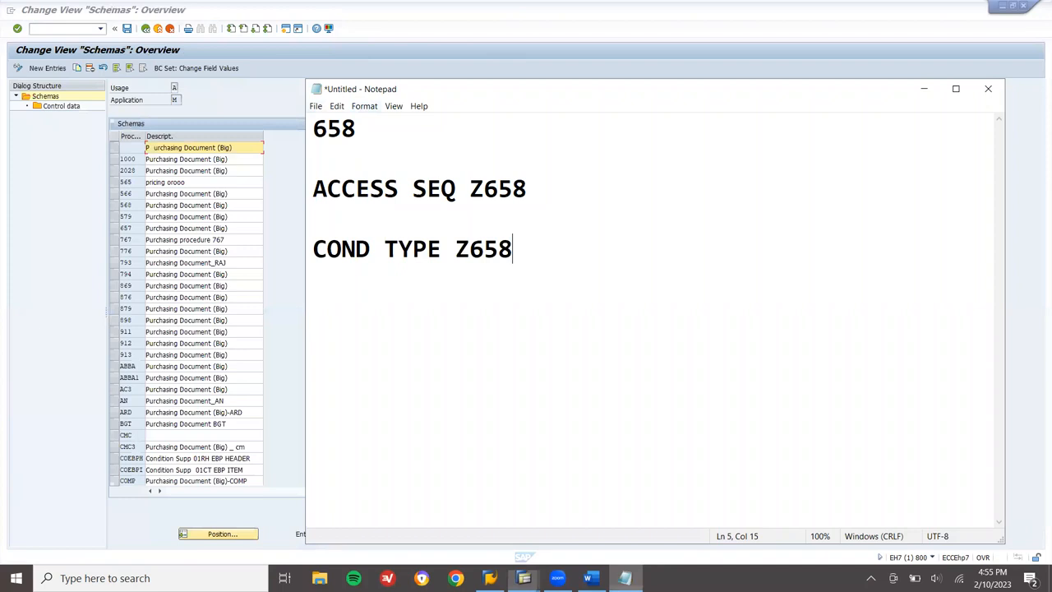
double_click(493, 250)
key(ctrl+c)
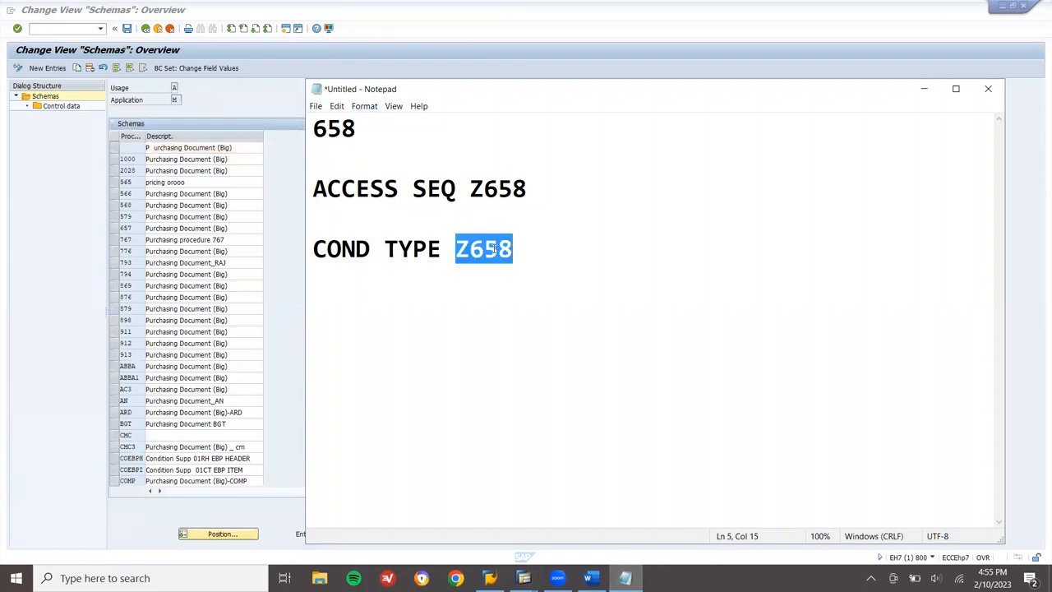
click(132, 251)
click(216, 533)
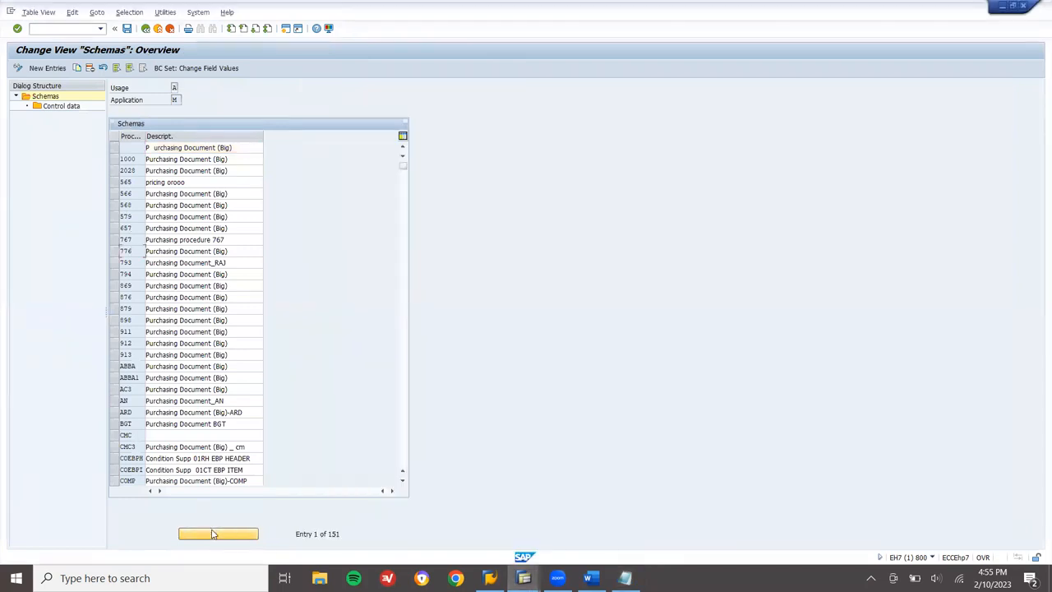
key(ctrl+v)
key(Return)
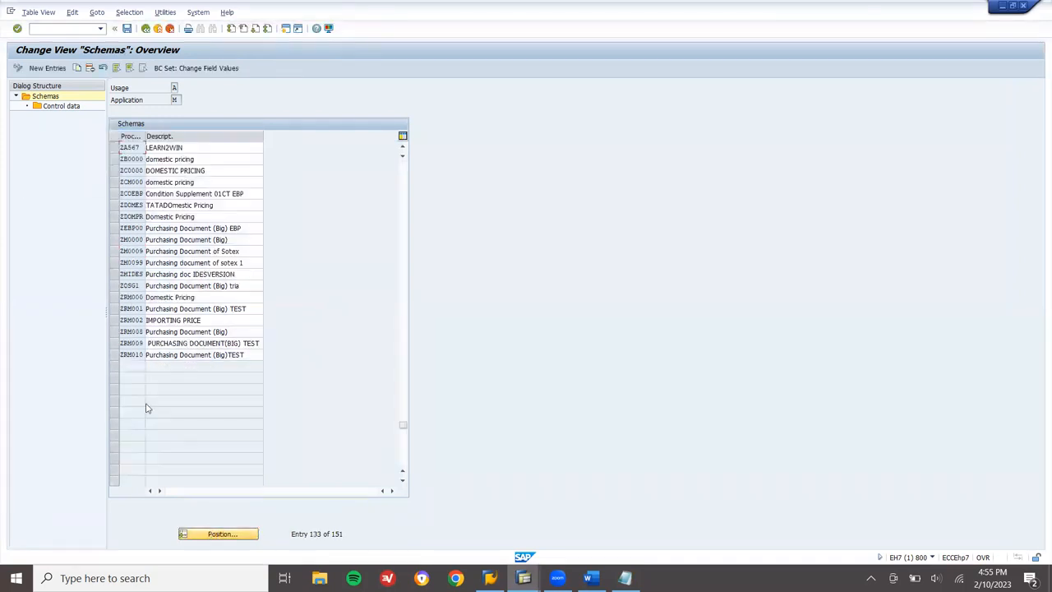
Select schema Z655ZZ LEARN2WIN and open its control data.
click(402, 146)
click(402, 146)
click(403, 147)
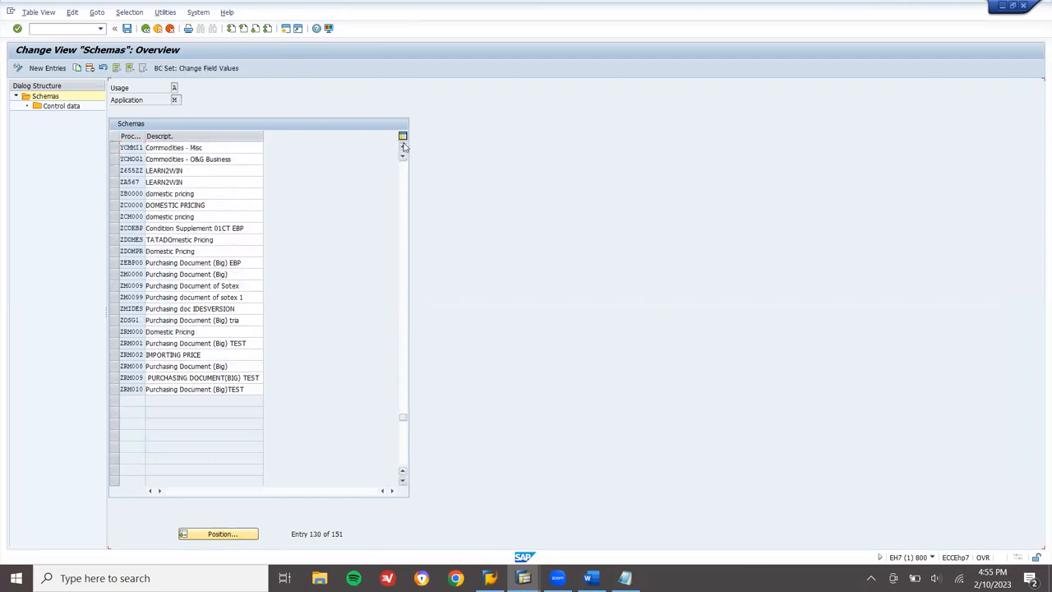
click(403, 146)
click(115, 183)
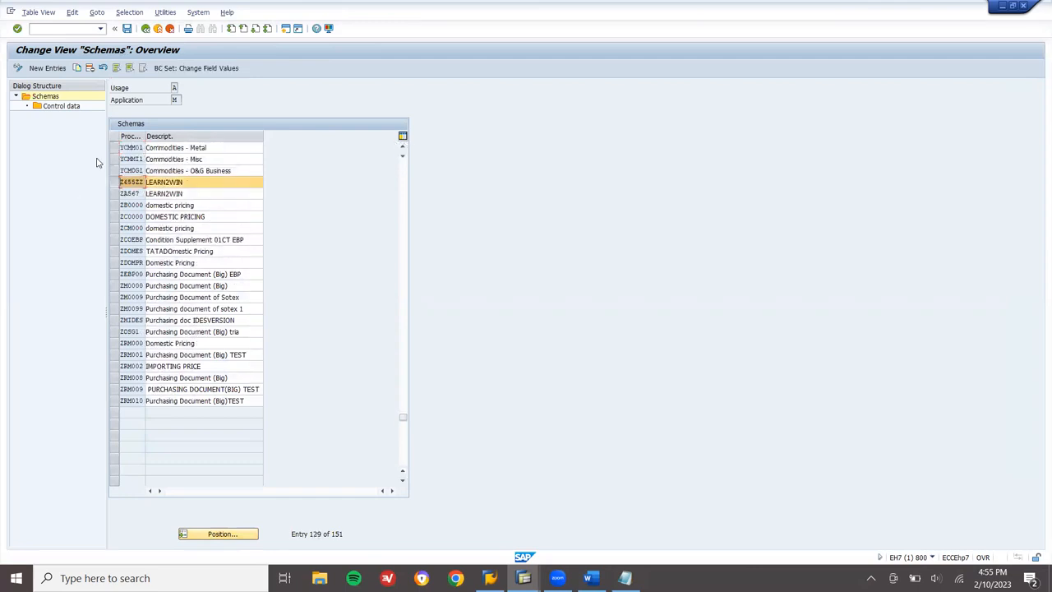
double_click(66, 107)
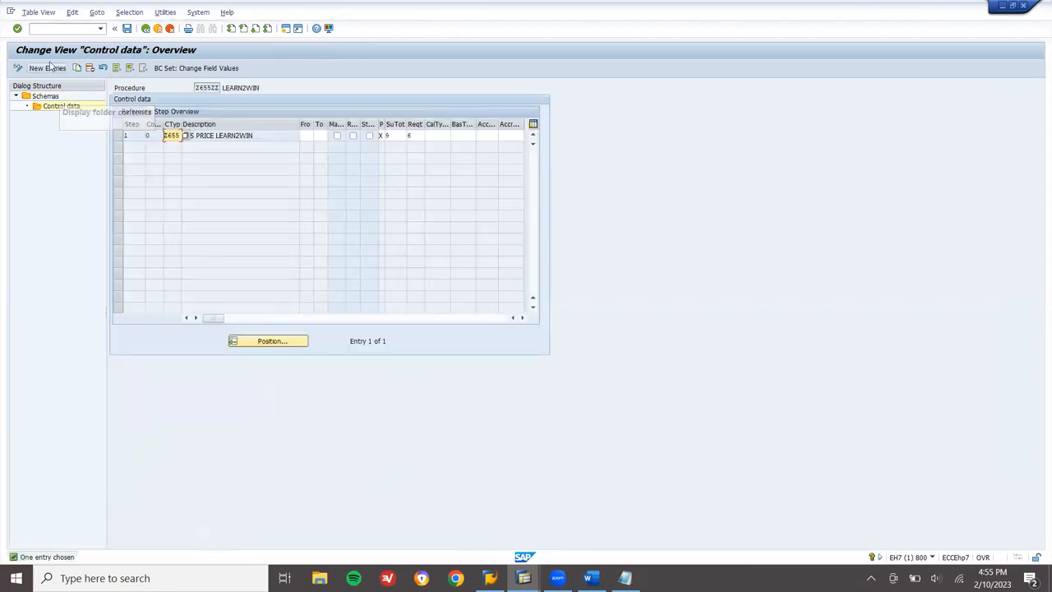
Add step 2 to schema Z655ZZ with condition type Z658, From reference 1 and print indicator X, and save.
click(48, 67)
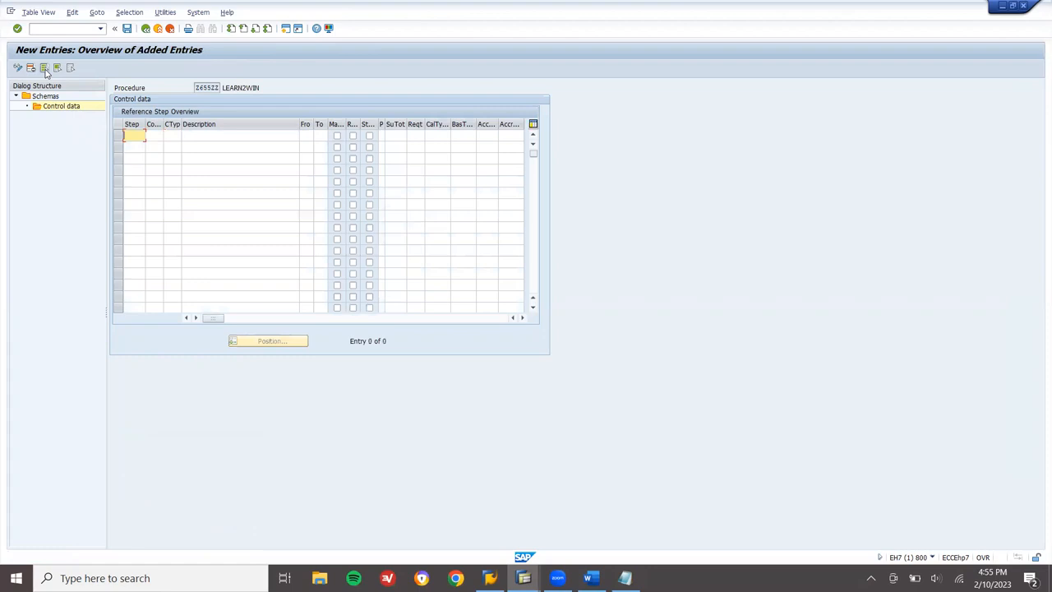
key(Tab)
text(Z658)
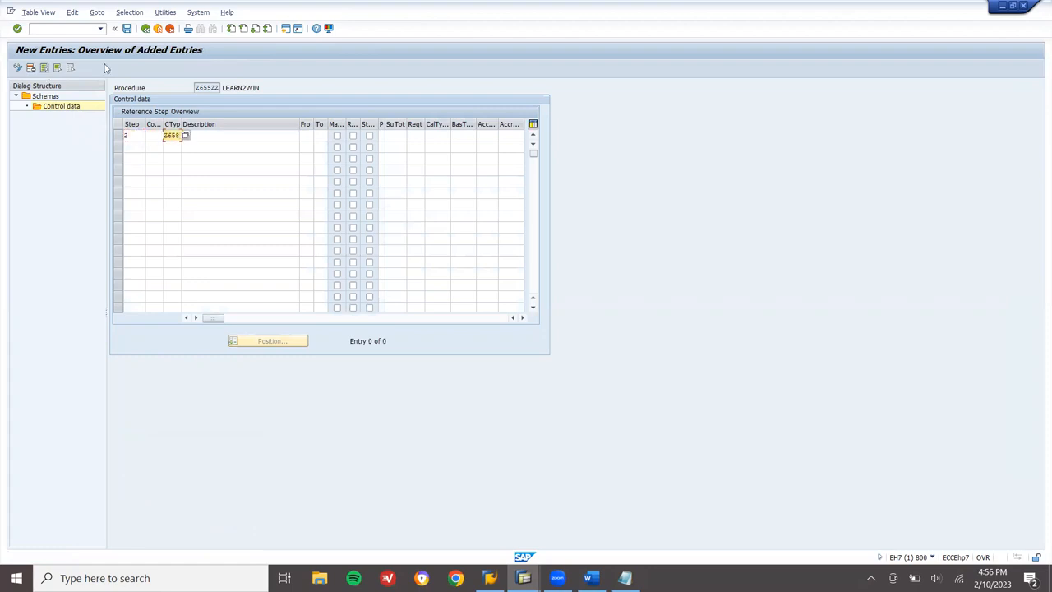
click(304, 134)
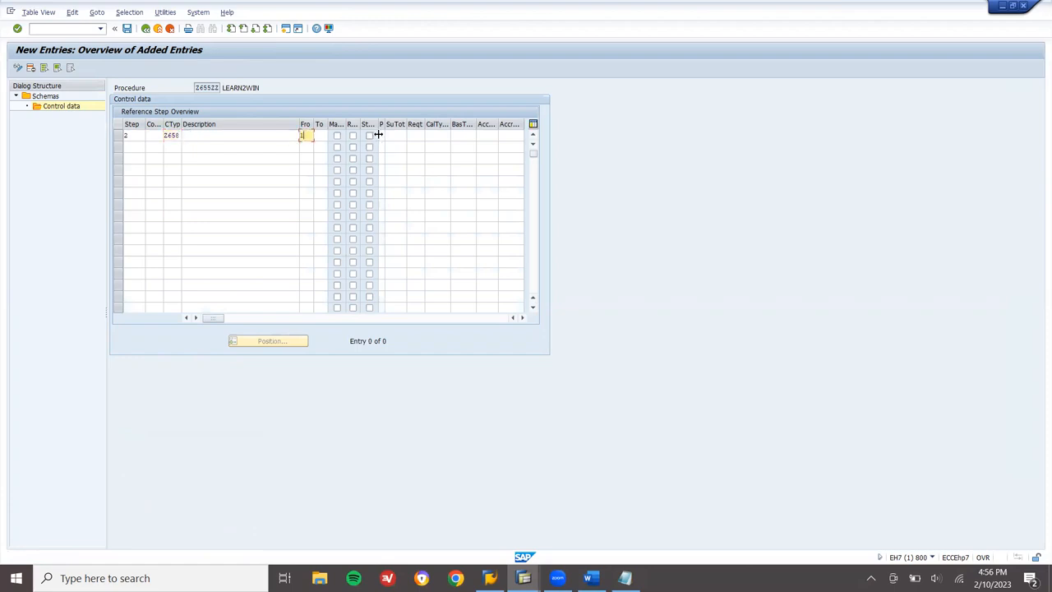
click(381, 135)
key(Return)
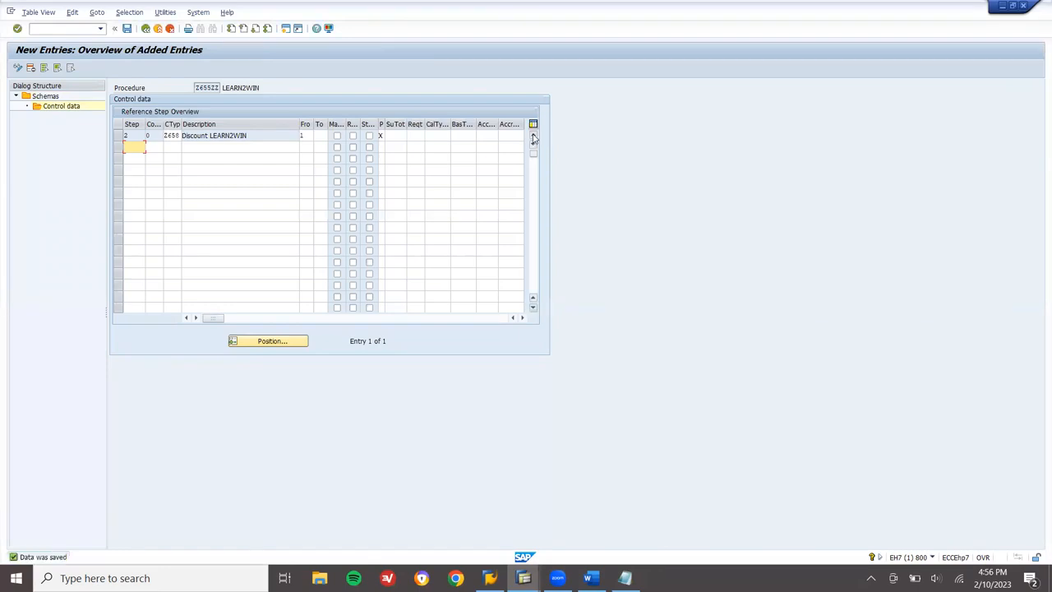
Review the discount step's From reference in the control data overview and return to the schema list.
key(F3)
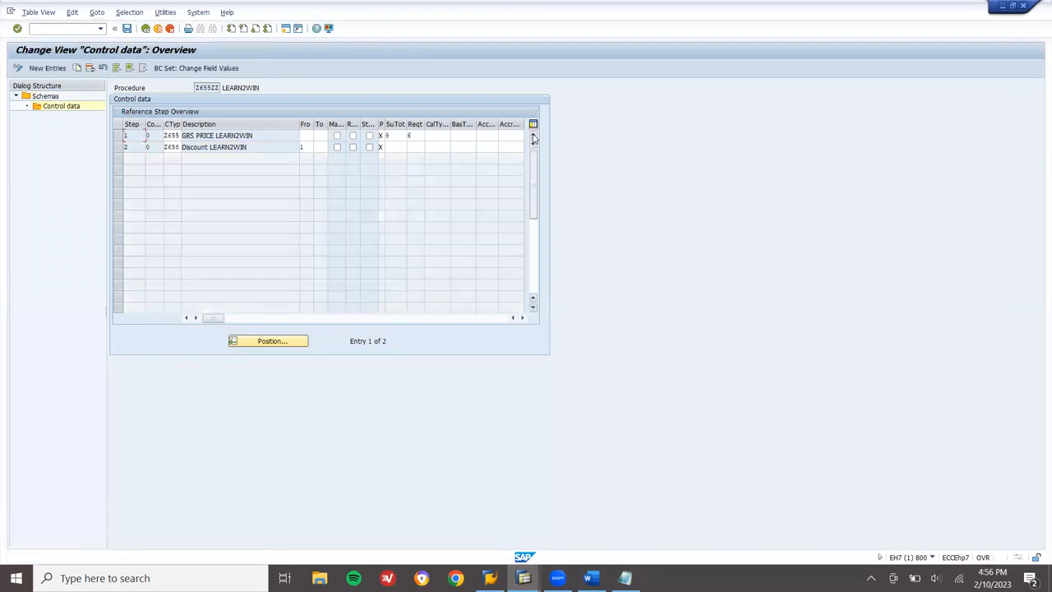
double_click(307, 147)
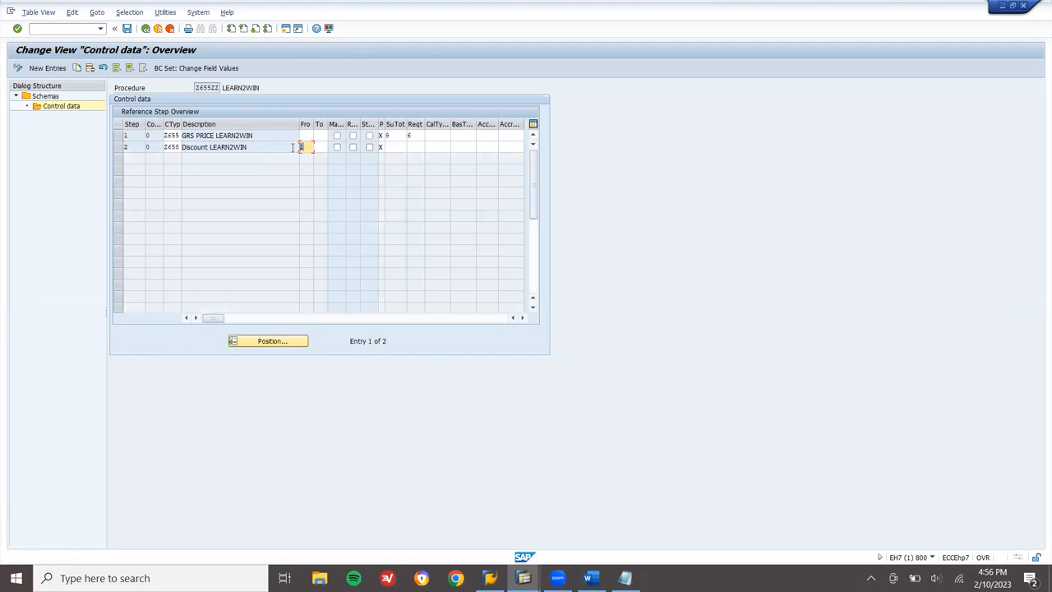
click(134, 137)
click(146, 28)
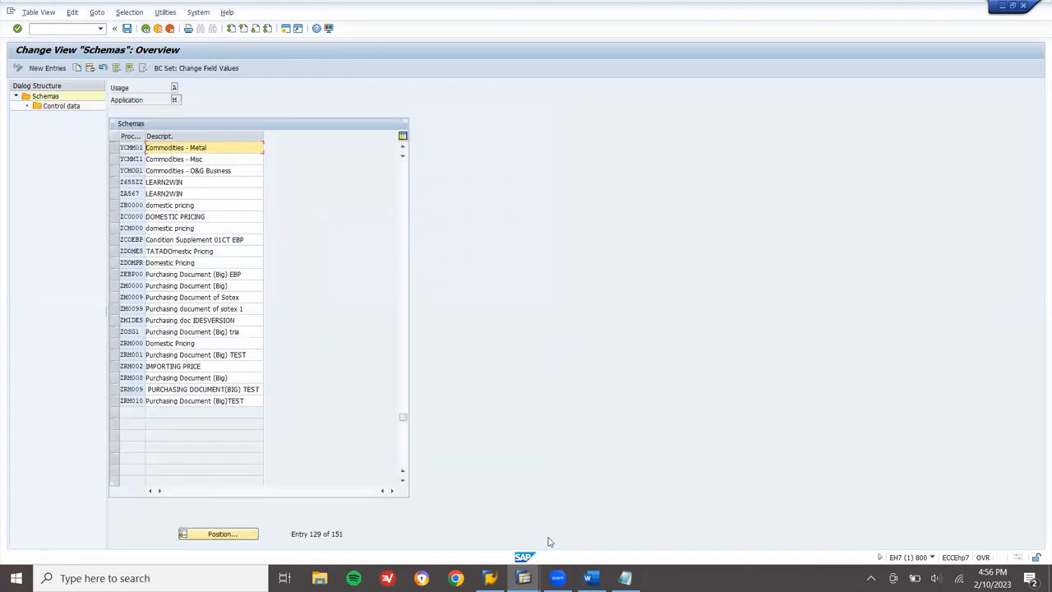
Switch to the second SAP session and start creating condition records with MEK1 for condition type Z658.
click(524, 577)
click(610, 520)
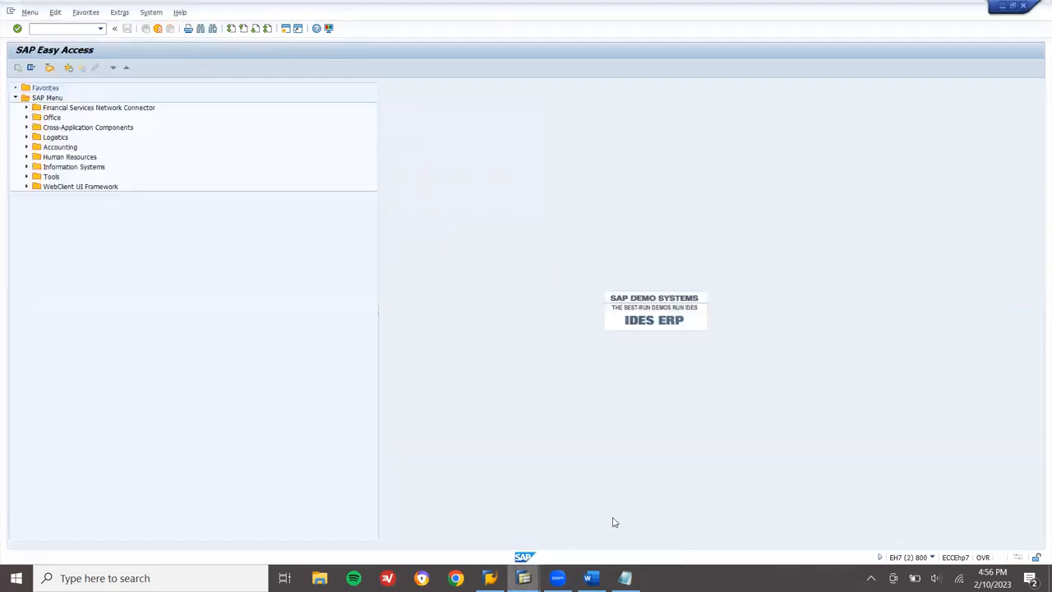
text(MEK1)
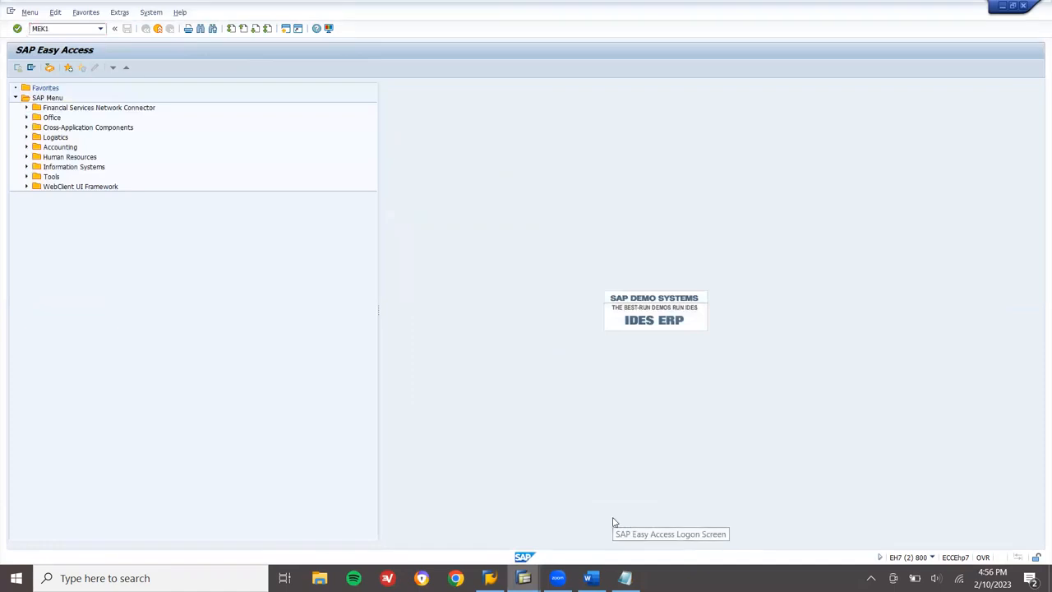
key(Return)
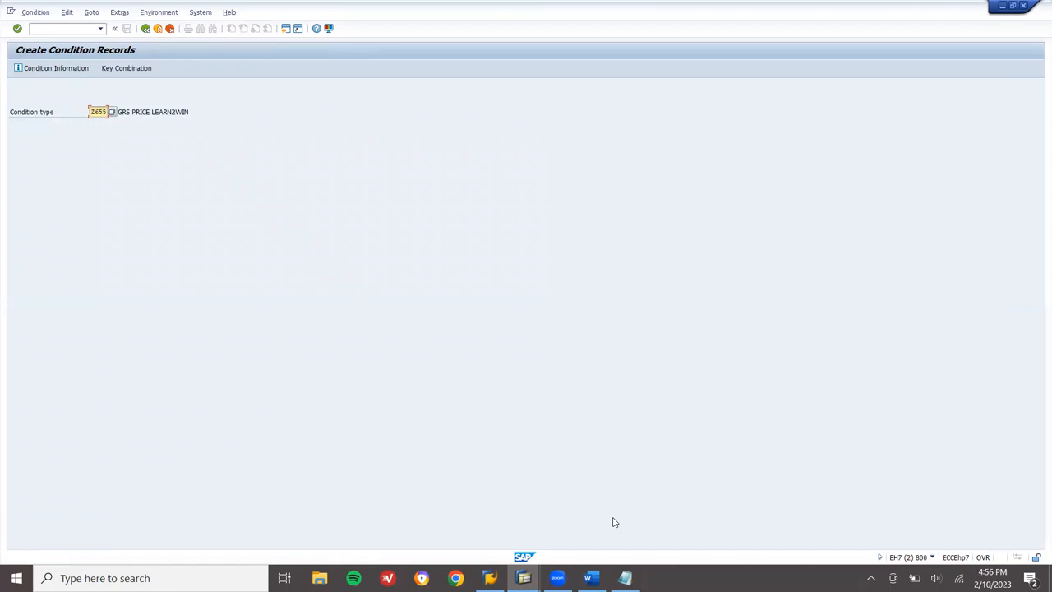
key(Return)
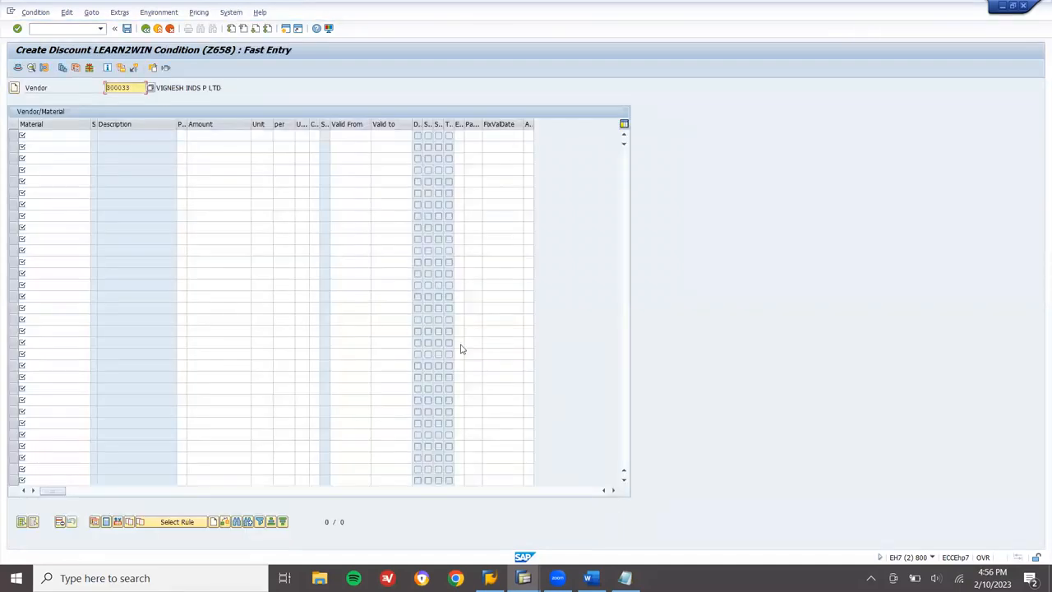
Enter a 10 percent discount for the ROH - HARD DRIVE 1 TB material under vendor VIGNESH INDS P LTD and save the record.
click(53, 133)
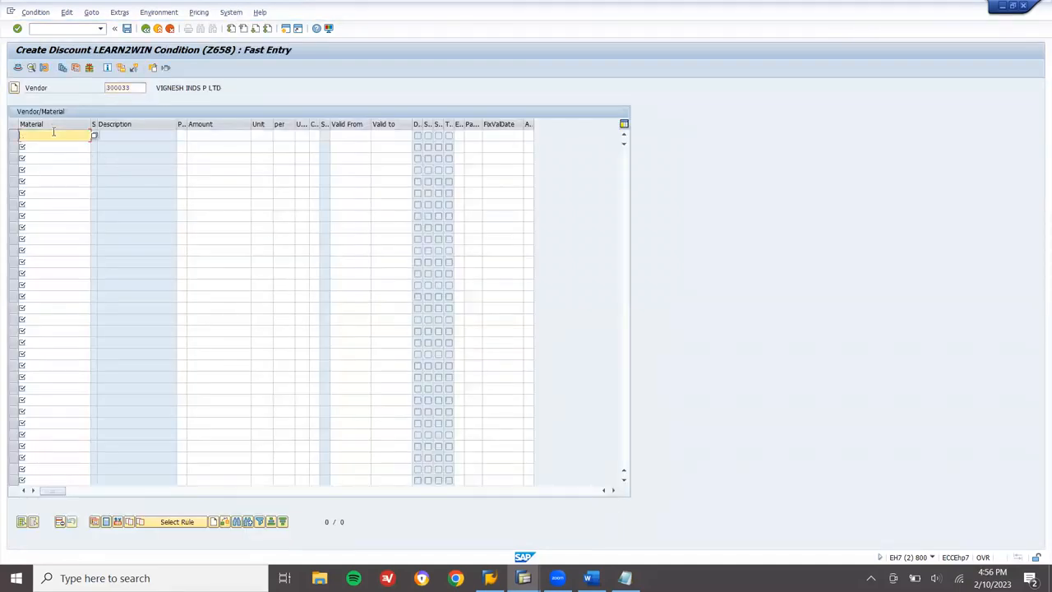
click(51, 145)
key(Return)
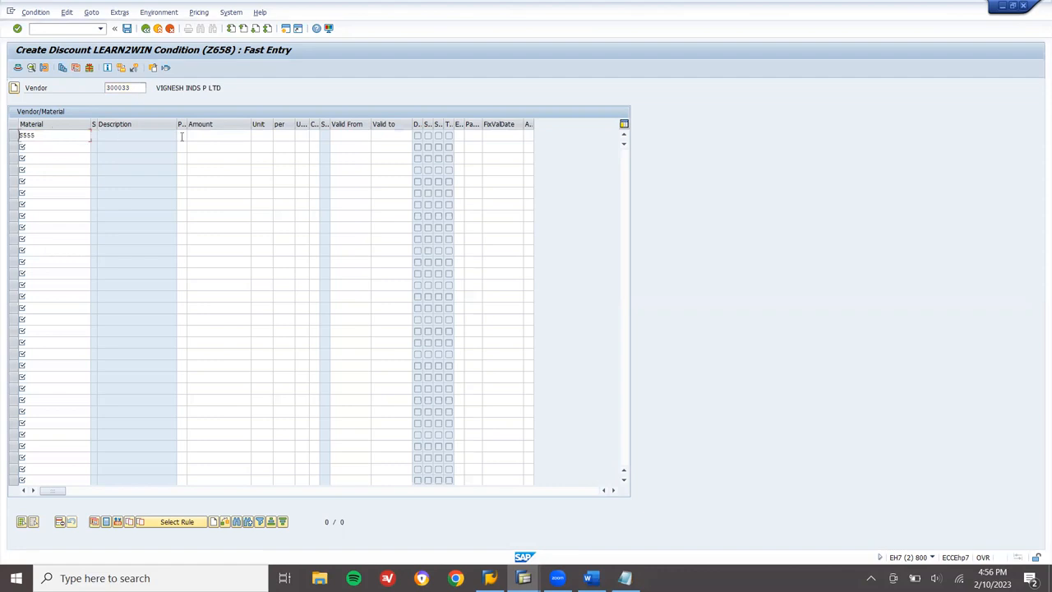
click(227, 135)
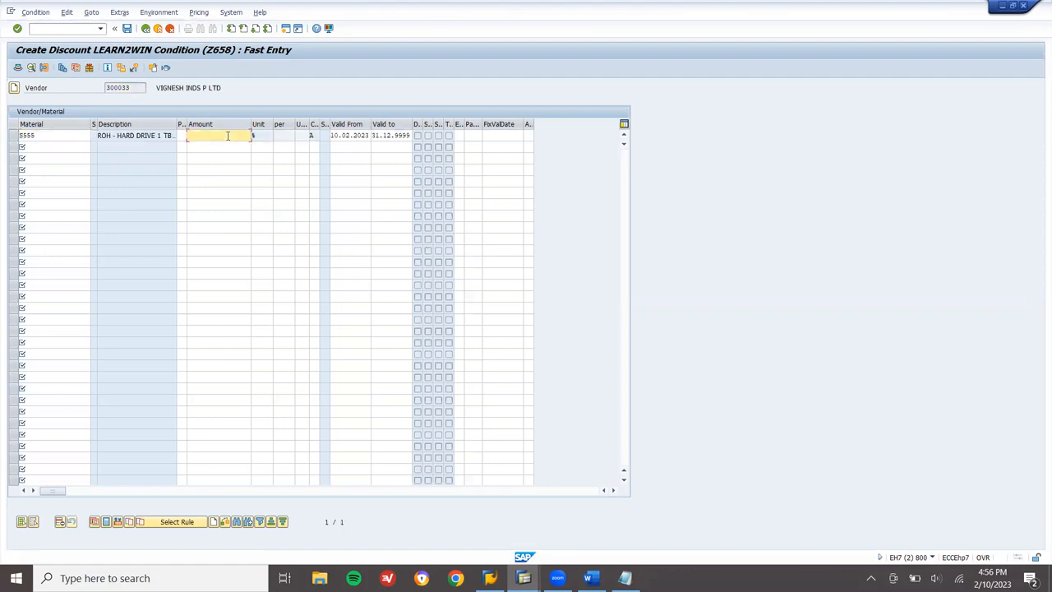
text(10)
key(Return)
click(268, 135)
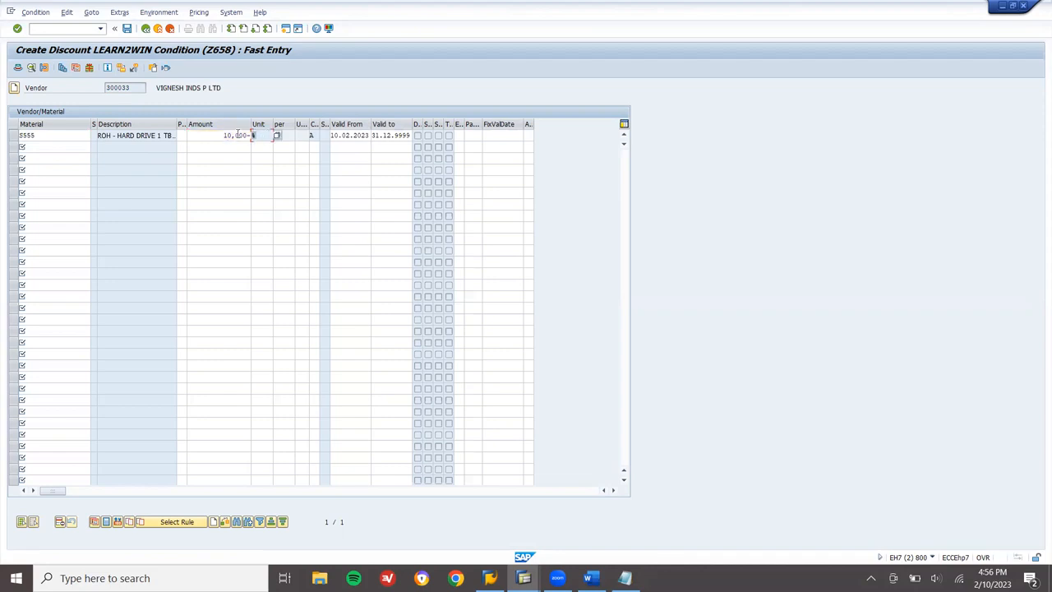
click(126, 29)
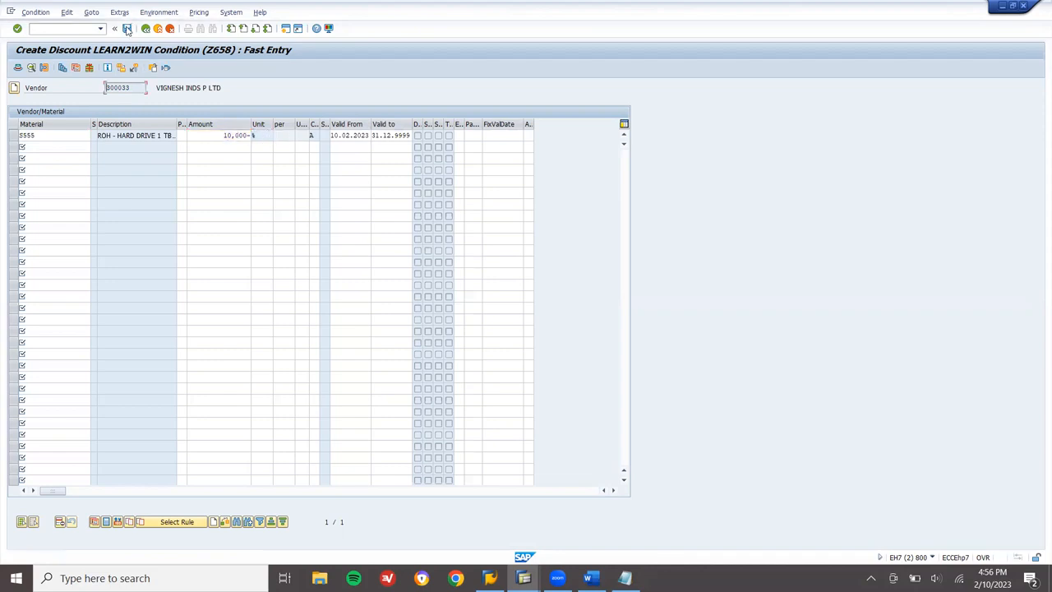
Leave the condition record maintenance and open the Create Purchase Order transaction ME21N.
click(158, 28)
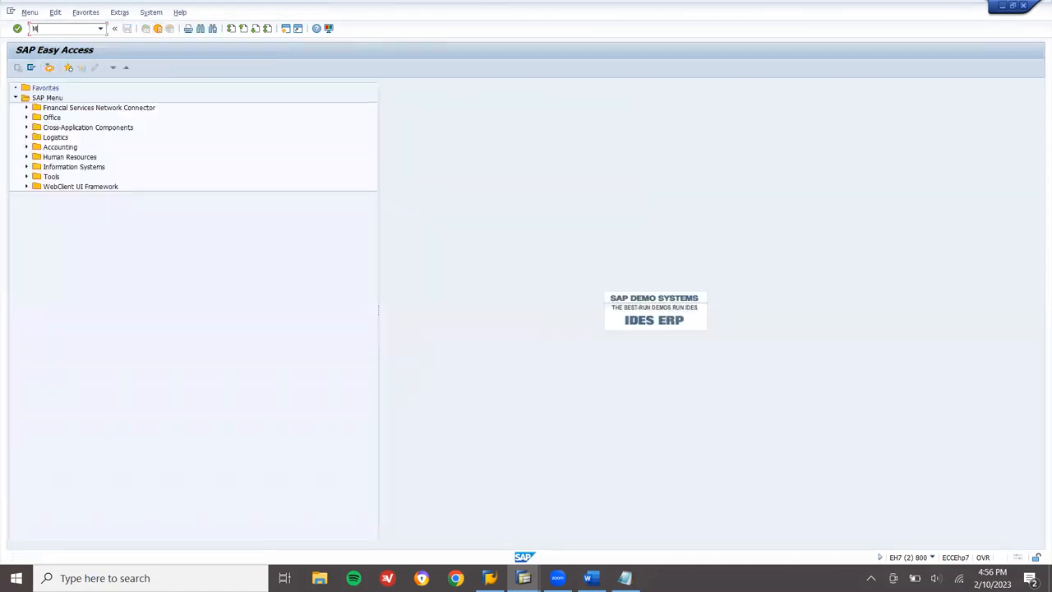
click(81, 30)
text(ME21N)
key(Return)
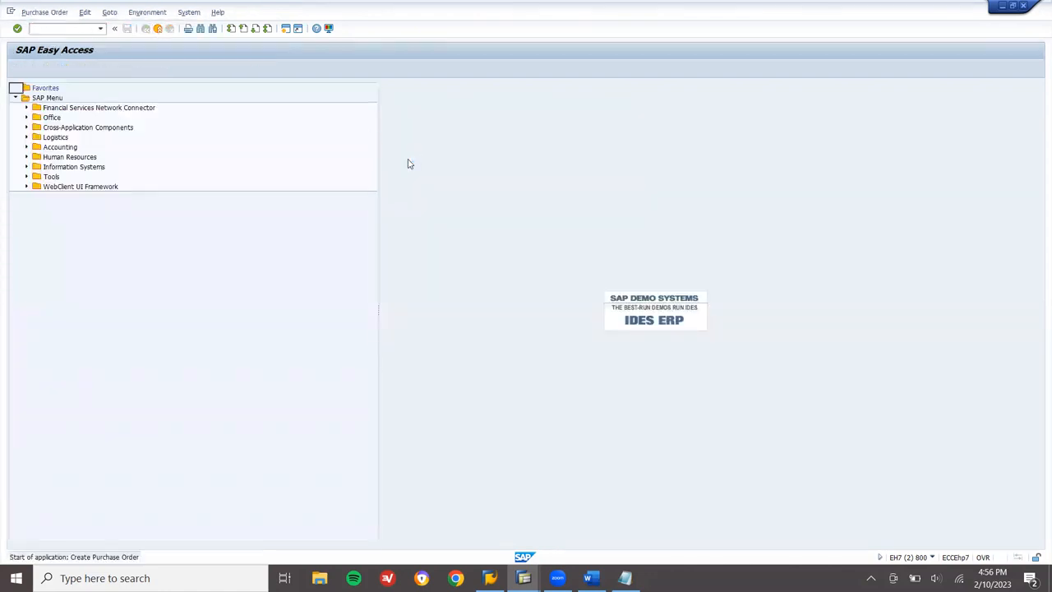
Set the purchase order's vendor to VIGNESH INDS P LTD and its purchasing organization to HK01.
click(268, 88)
key(Down)
key(Return)
key(Return)
key(Down)
key(Return)
key(Return)
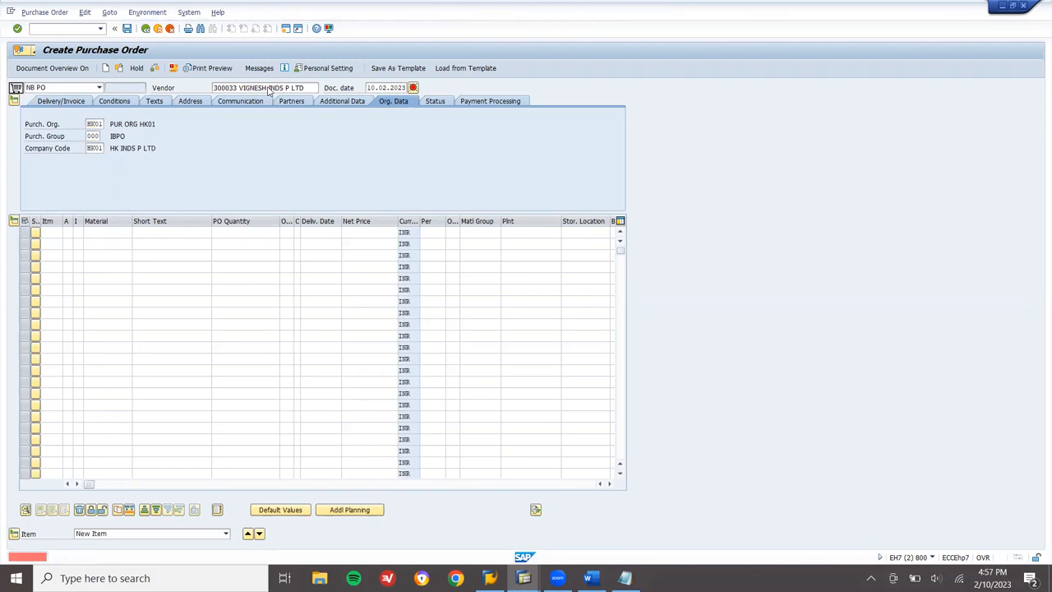
Add the ROH - HARD DRIVE 1 TB material as the first order item with a PO quantity of 10.
click(96, 234)
key(Down)
key(Return)
key(Return)
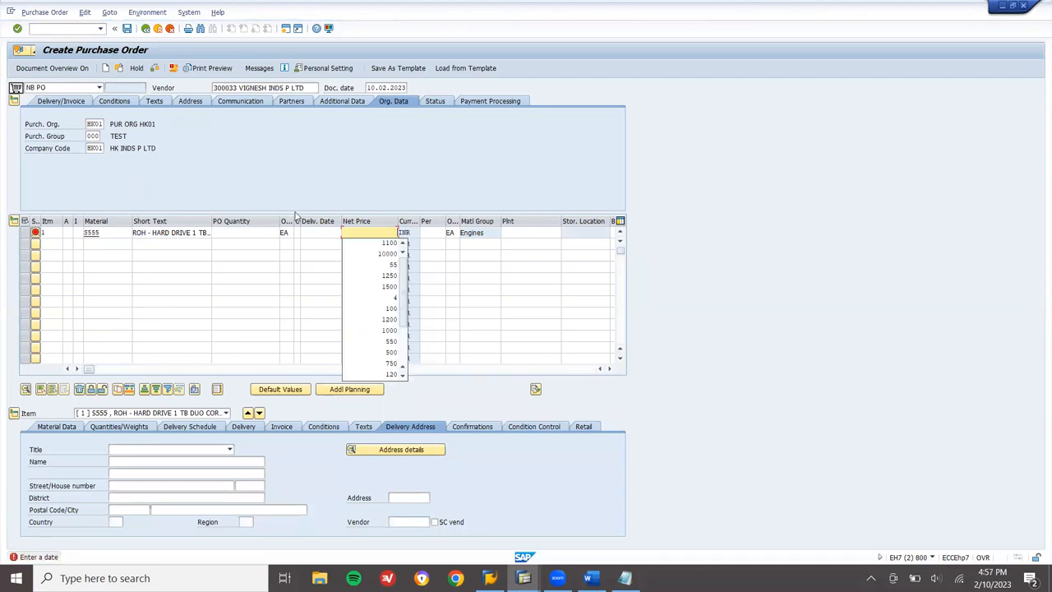
click(262, 230)
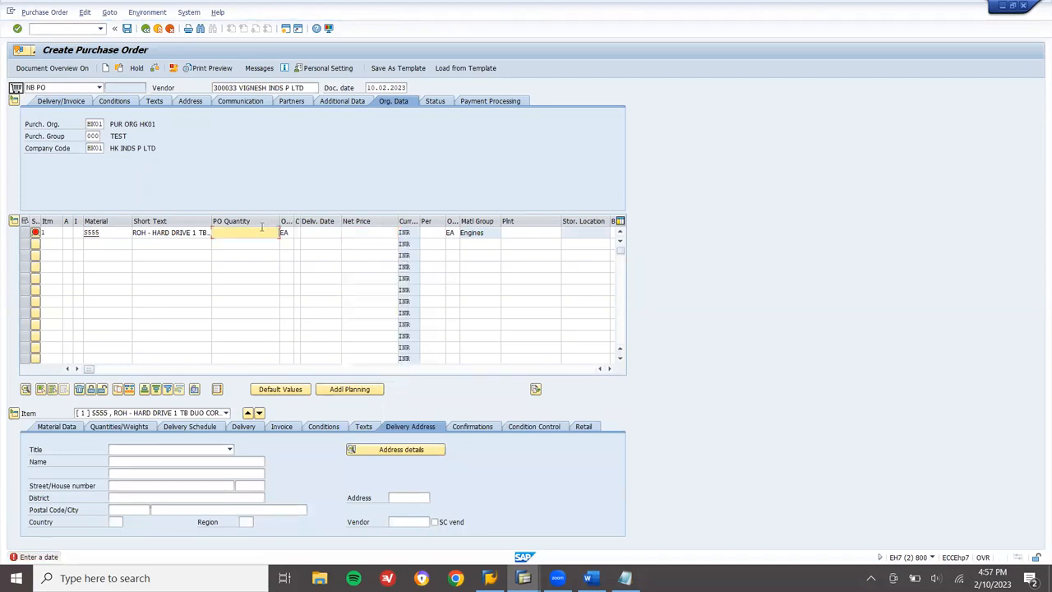
text(10)
key(Return)
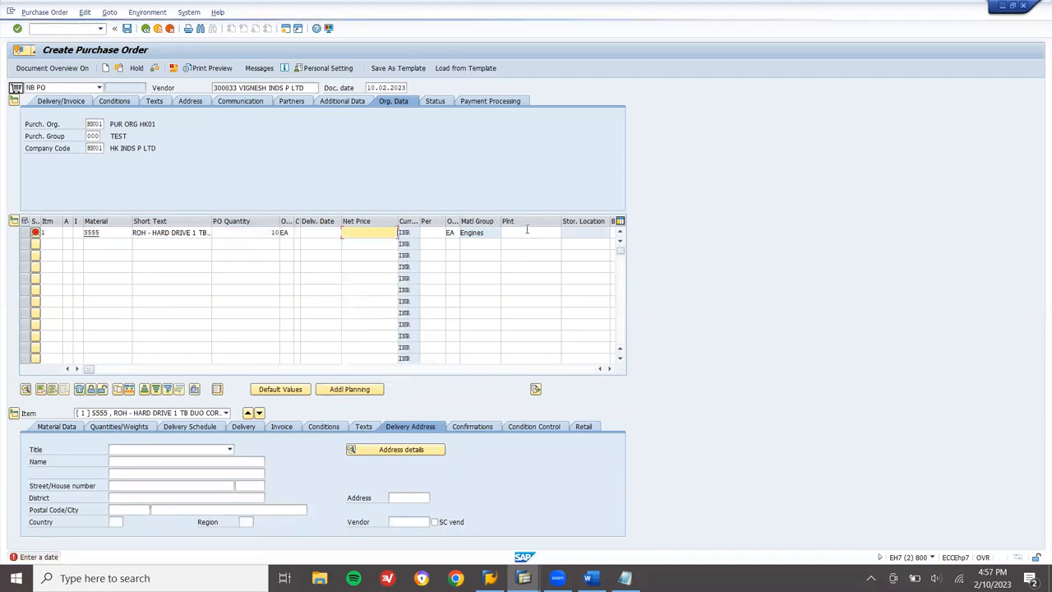
Assign plant HK01 to the ROH - HARD DRIVE 1 TB order item.
click(526, 231)
text(HK01)
key(Return)
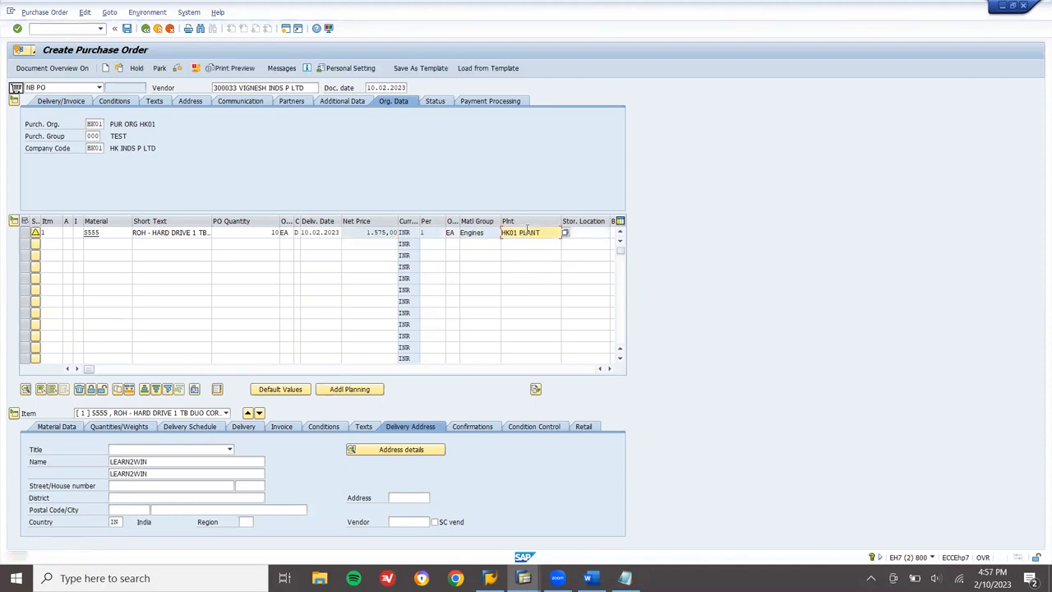
Check the item's pricing conditions, comparing the Z655 gross price and Z658 discount values with the item's net price.
click(329, 428)
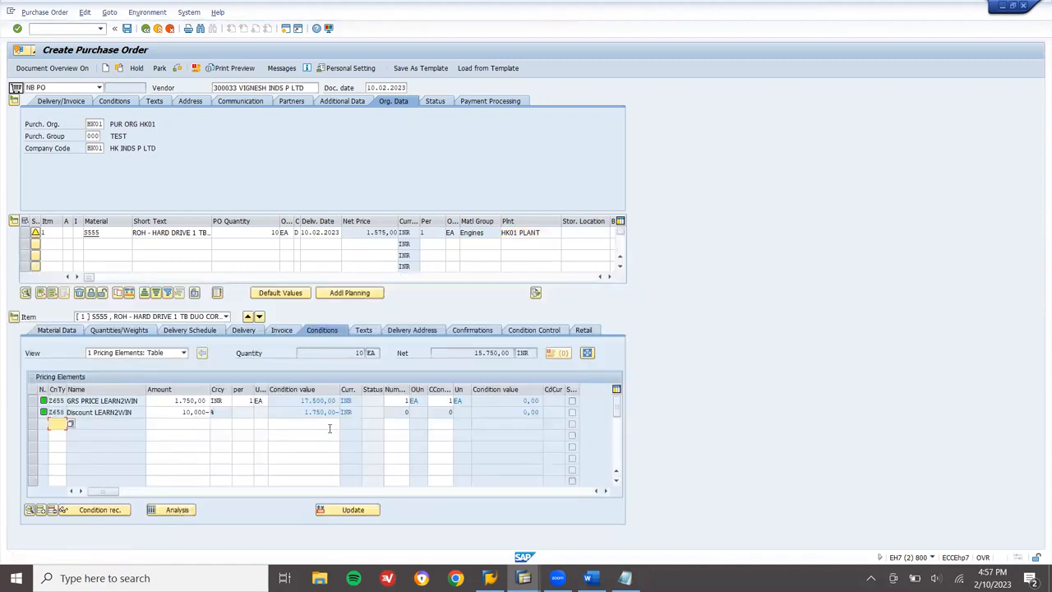
drag(169, 412, 226, 412)
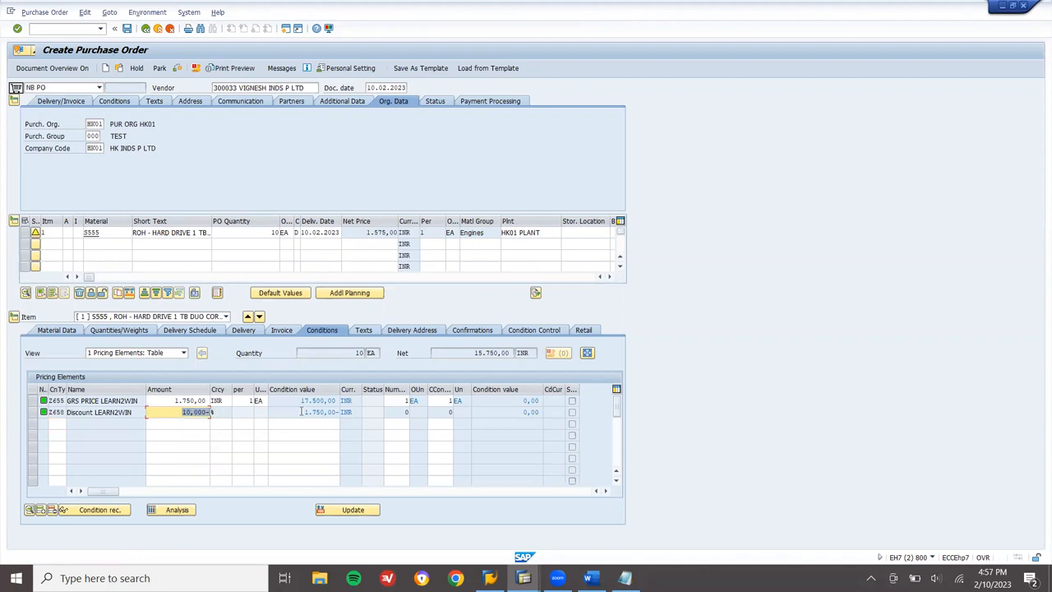
drag(302, 412, 337, 411)
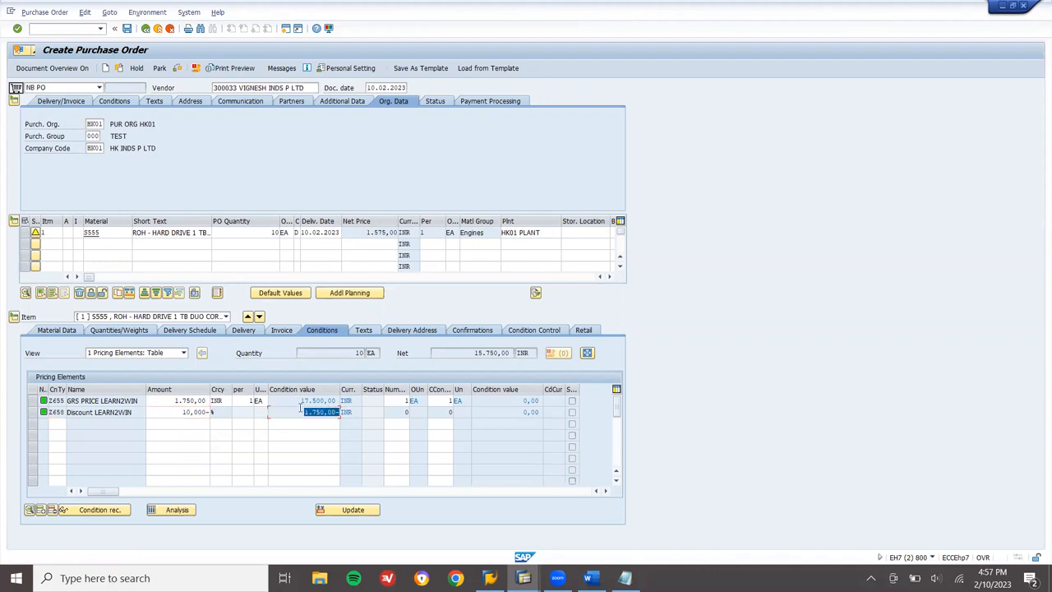
drag(300, 400, 342, 400)
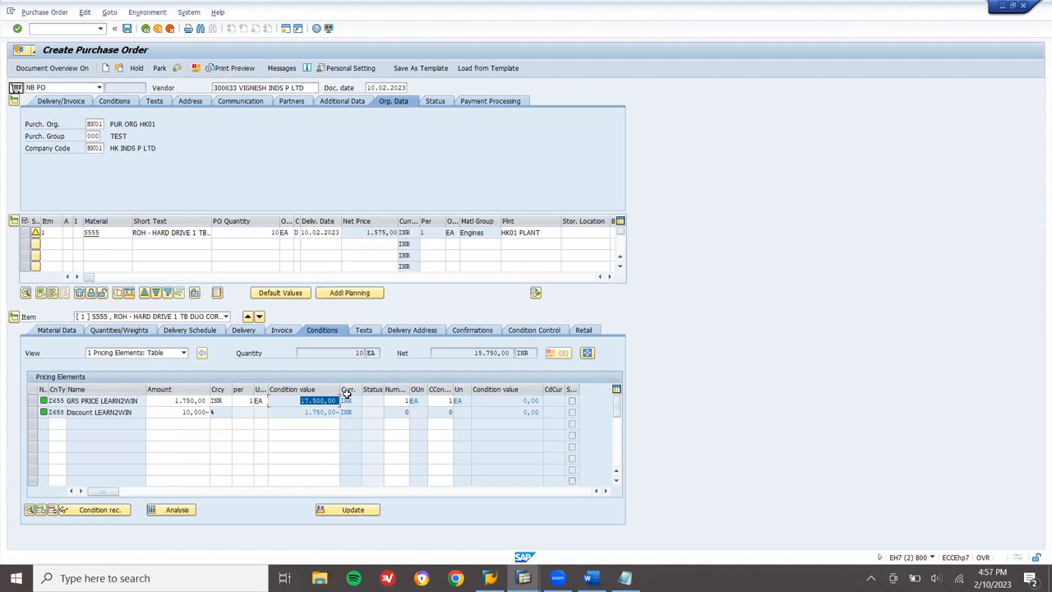
click(187, 414)
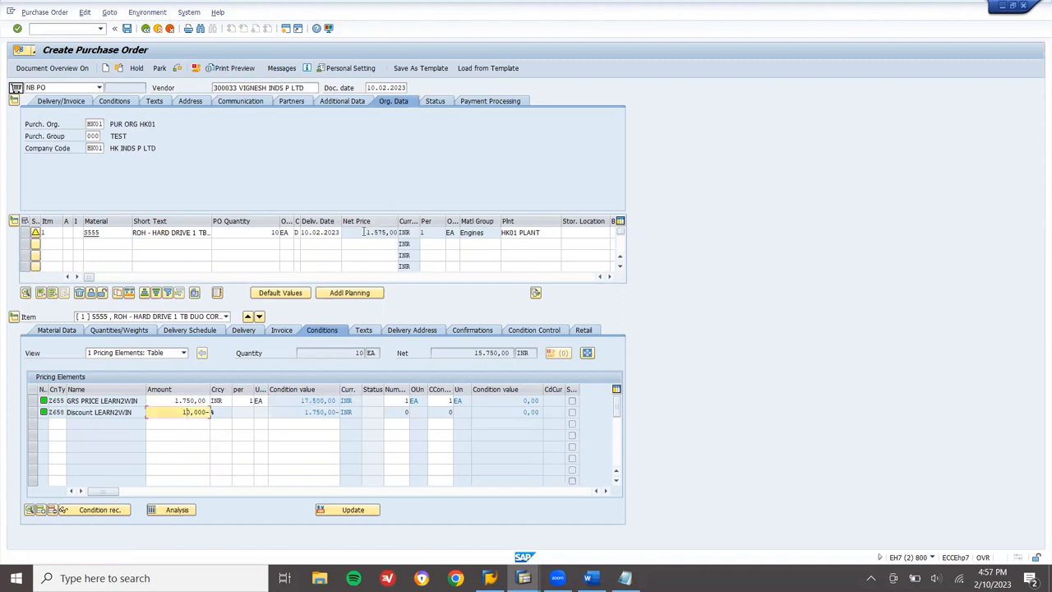
drag(364, 232, 406, 233)
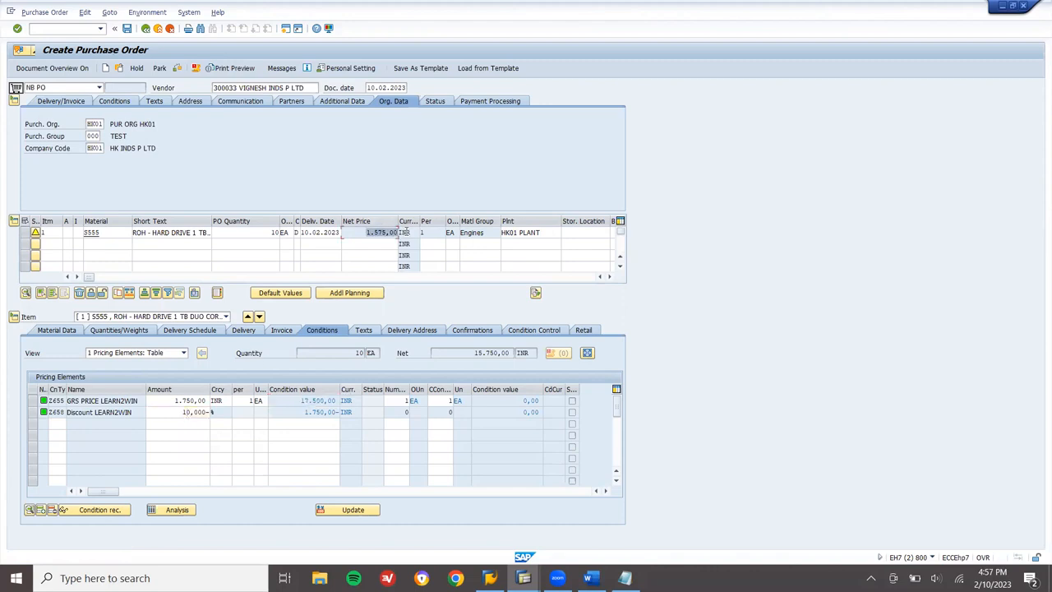
Set the item's storage location to HK01 and save the purchase order despite the system messages.
click(582, 235)
key(Down)
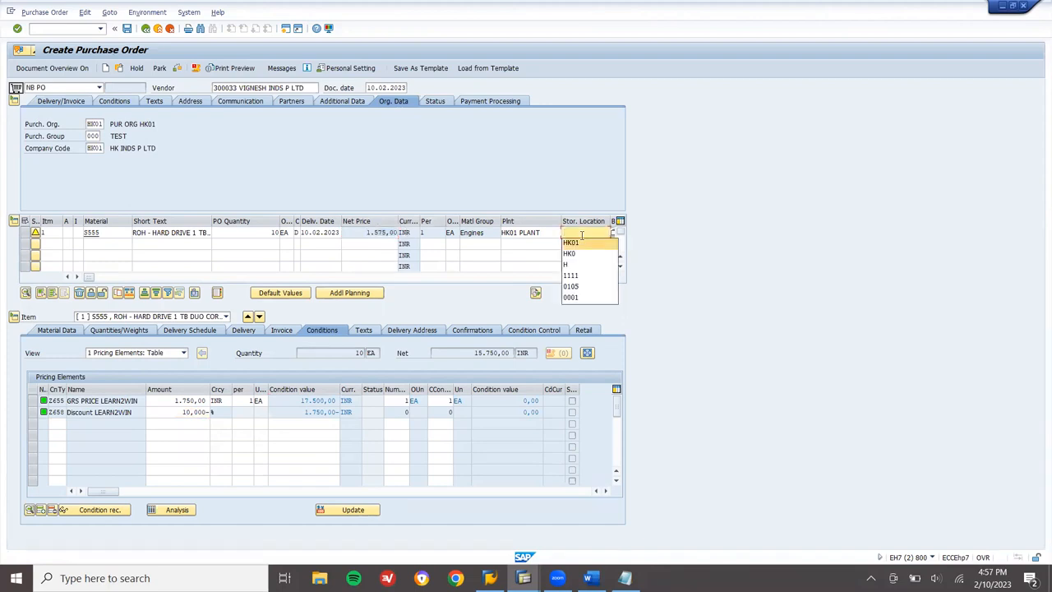
key(Return)
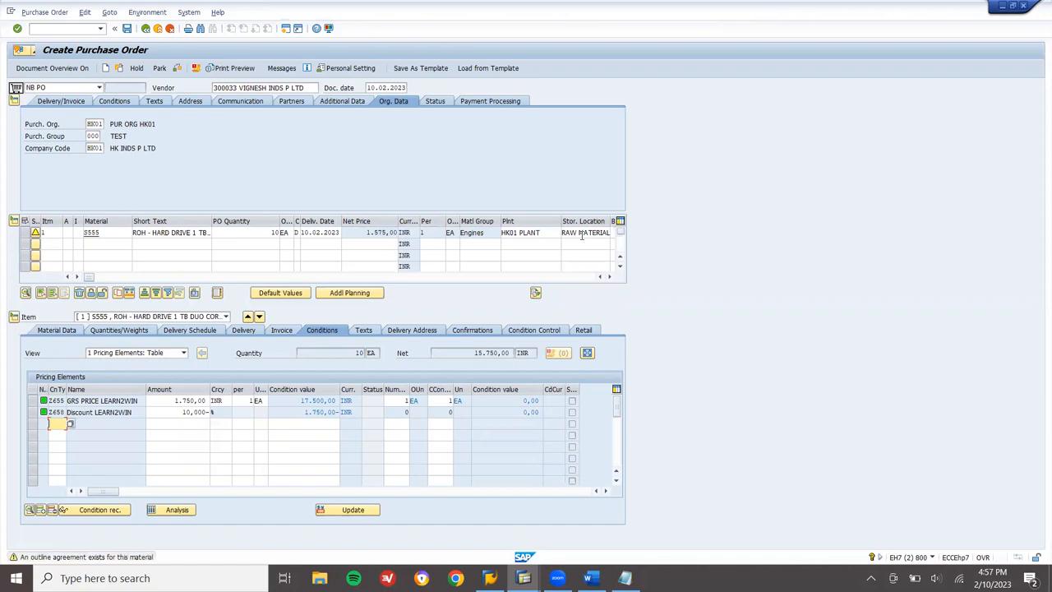
click(127, 28)
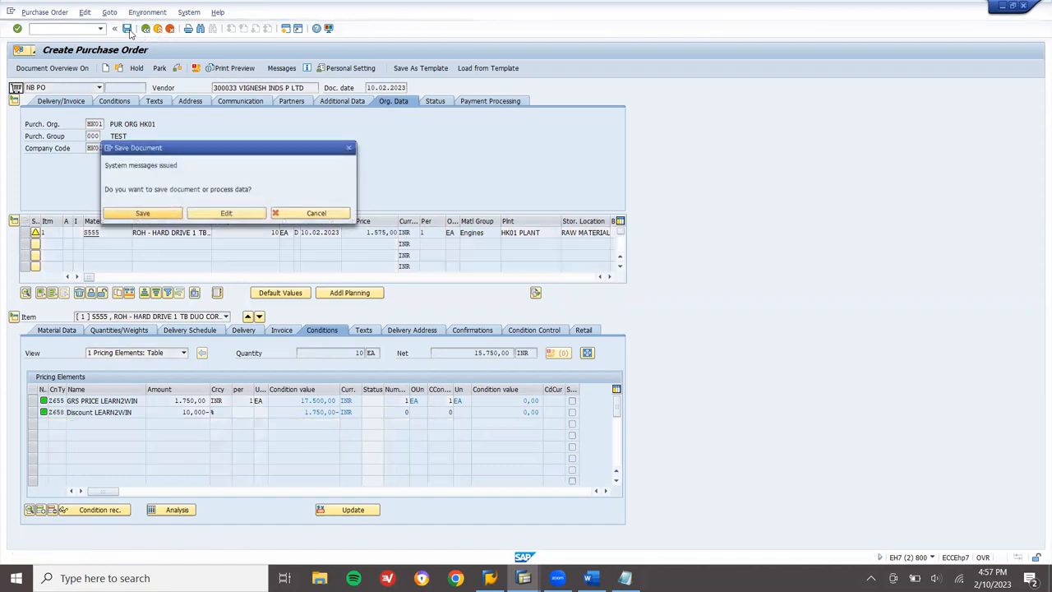
click(140, 213)
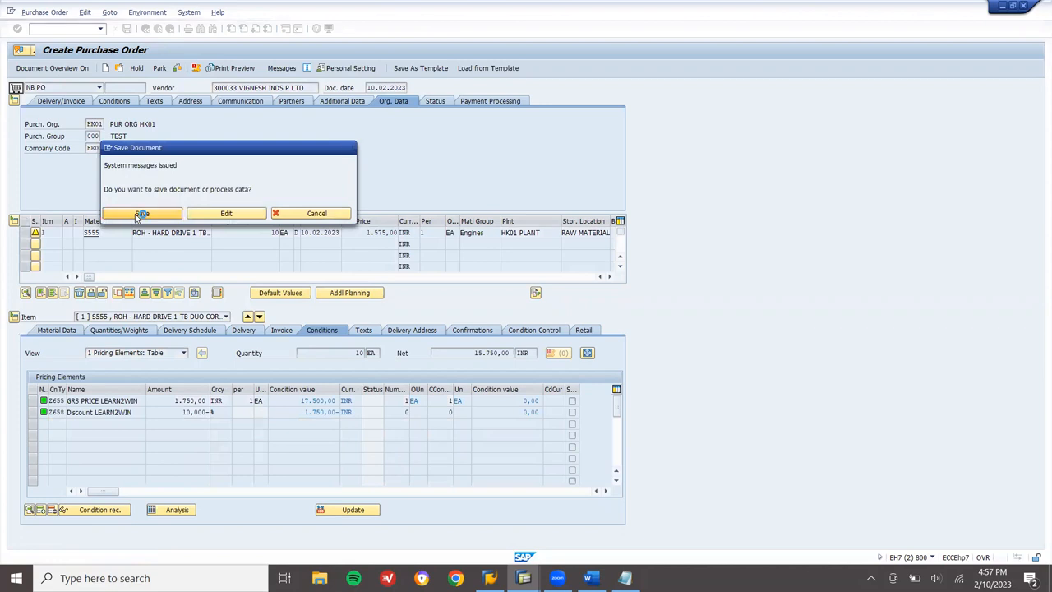